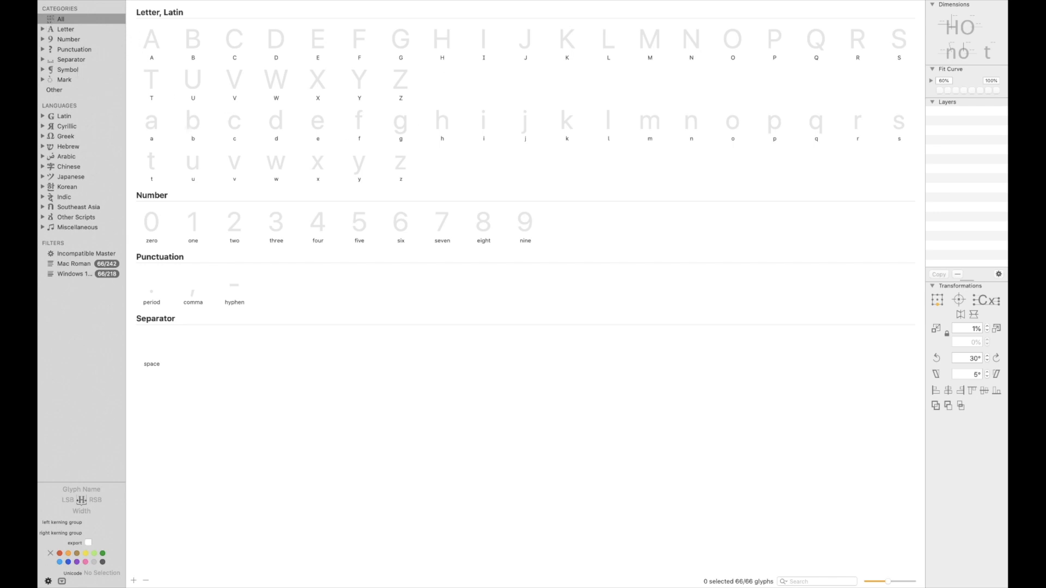
Step: Fill in the designer's name and the designer's website URL in the font information
{"action": "key", "text": "super+i"}
{"action": "left_click", "coordinate": [402, 100]}
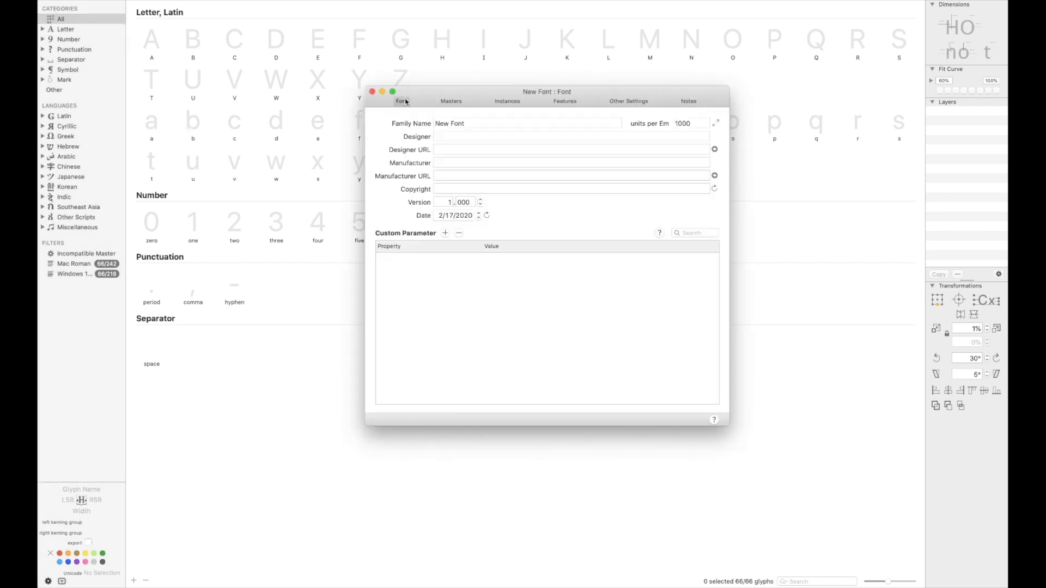
{"action": "left_click", "coordinate": [437, 135]}
{"action": "type", "text": "Daniel Nisbet"}
{"action": "key", "text": "Tab"}
{"action": "type", "text": "https://nis.bet"}
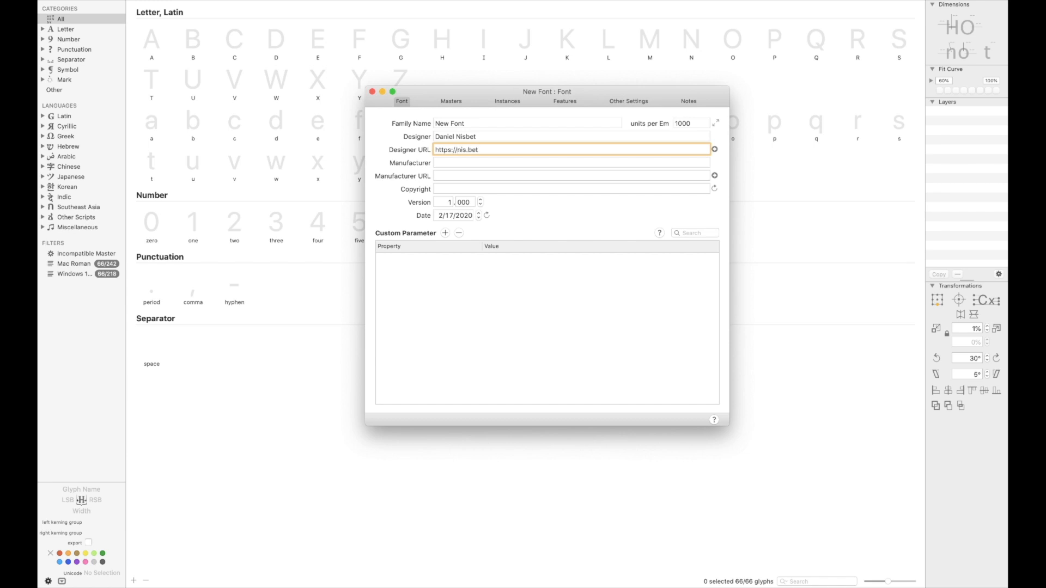
{"action": "left_click", "coordinate": [372, 92]}
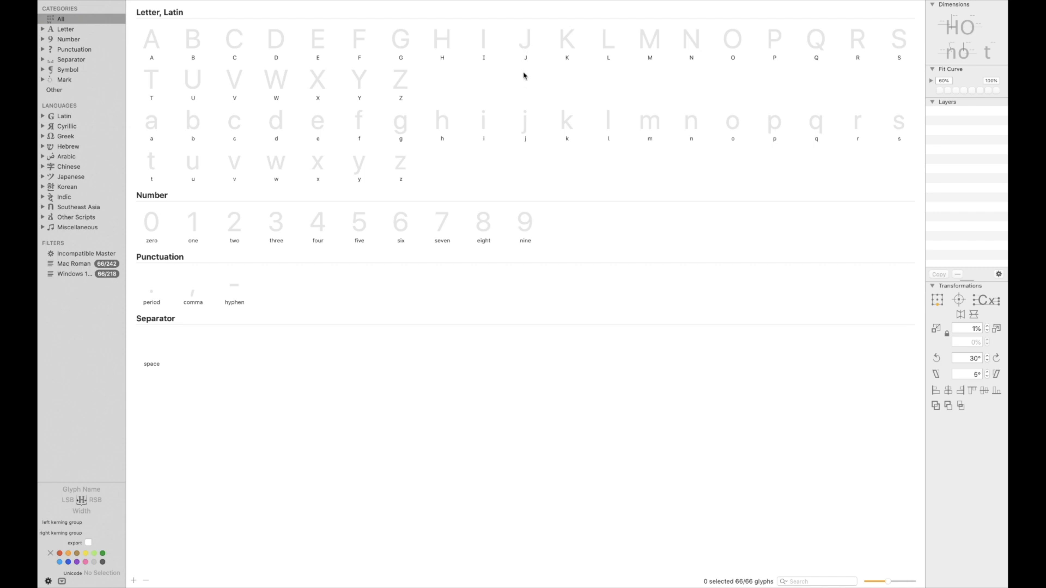
{"action": "double_click", "coordinate": [448, 41]}
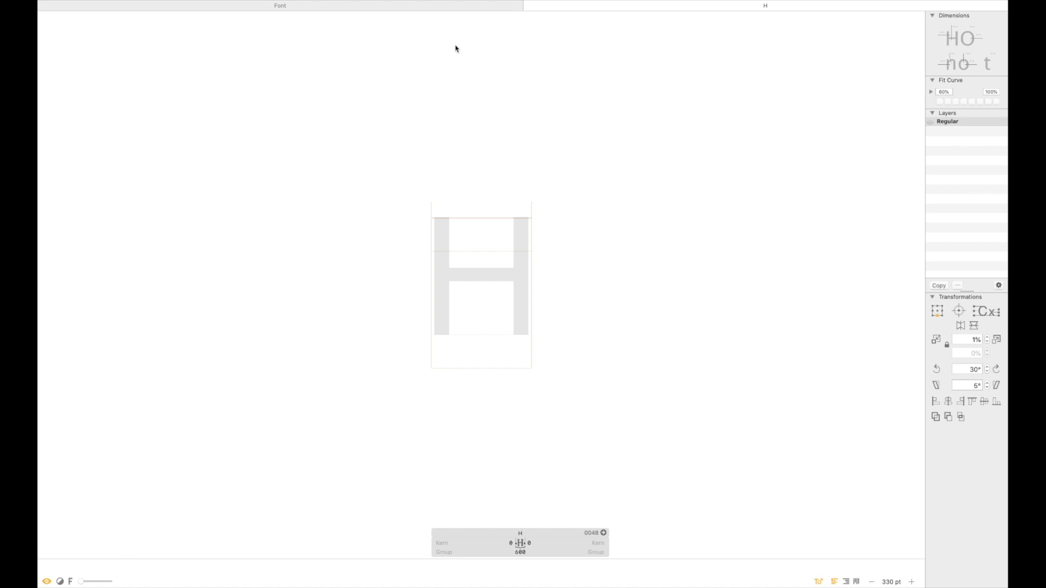
{"action": "left_click", "coordinate": [486, 6]}
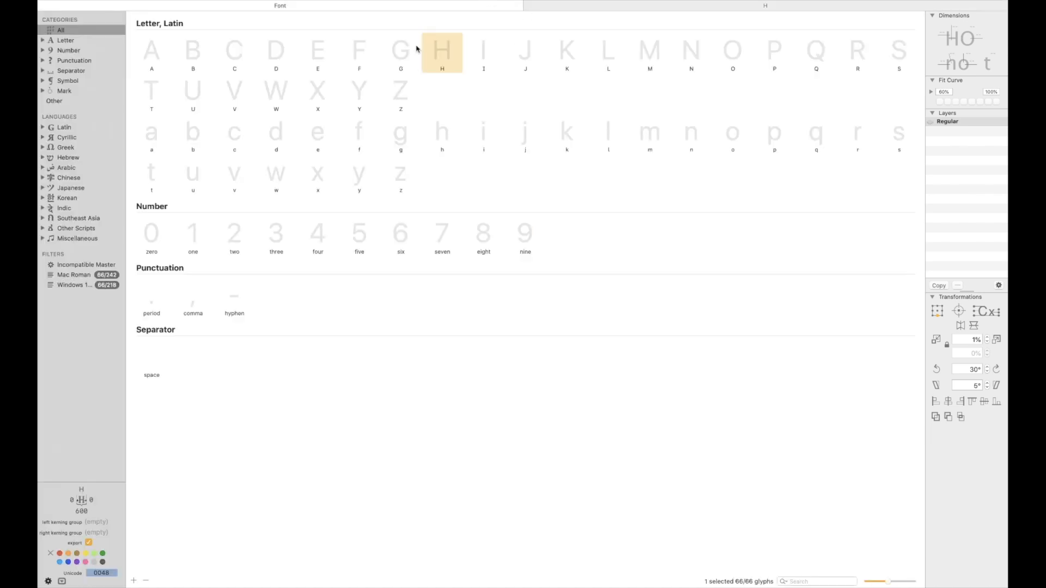
{"action": "left_click", "coordinate": [531, 6]}
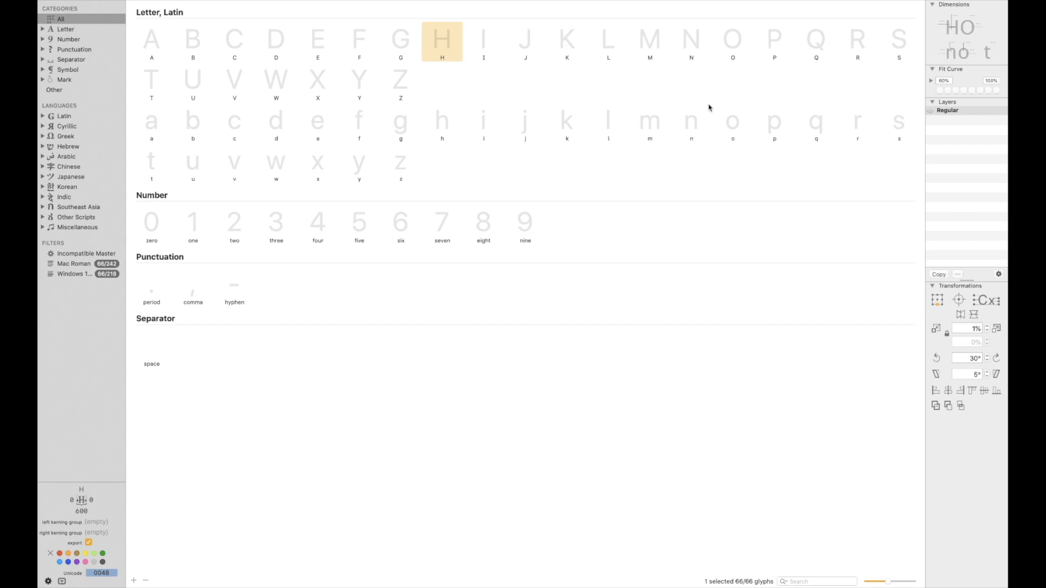
Step: Open the H glyph and draw its left stem from cap height to baseline as a rectangle about 85 wide and 700 high
{"action": "double_click", "coordinate": [436, 42]}
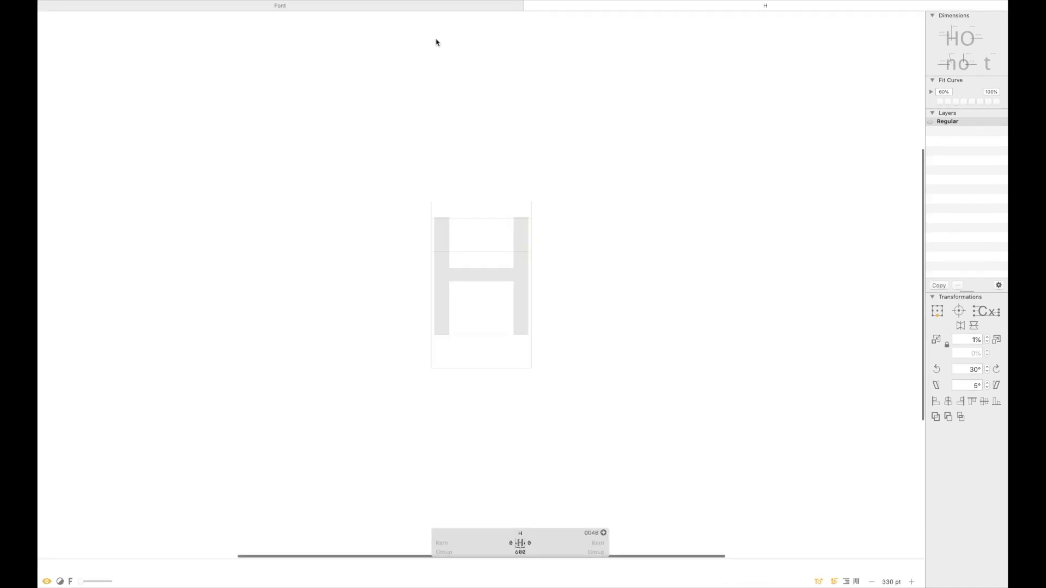
{"action": "left_click_drag", "start_coordinate": [587, 170], "coordinate": [324, 426]}
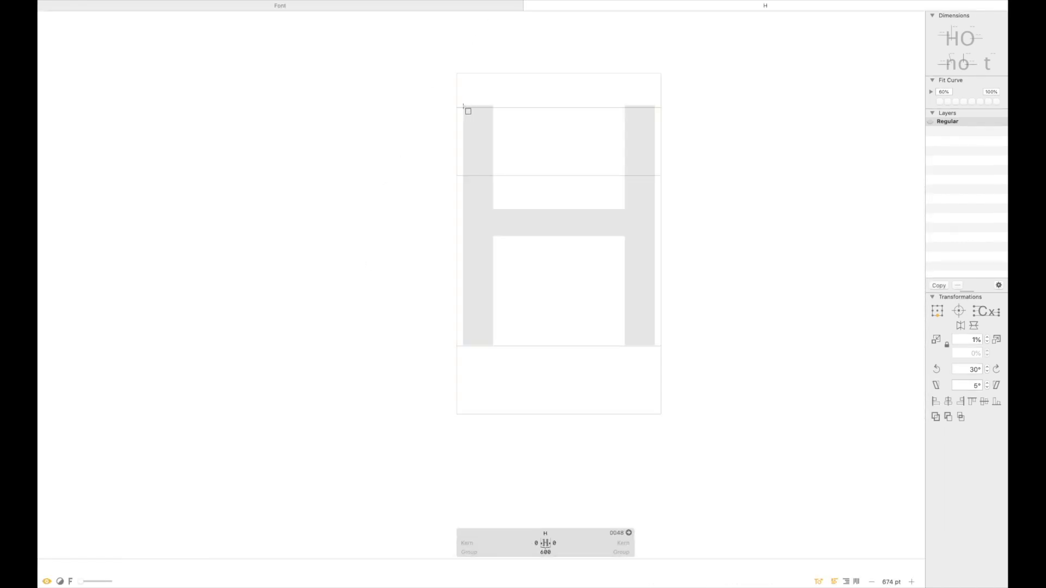
{"action": "left_click_drag", "start_coordinate": [464, 107], "coordinate": [493, 346]}
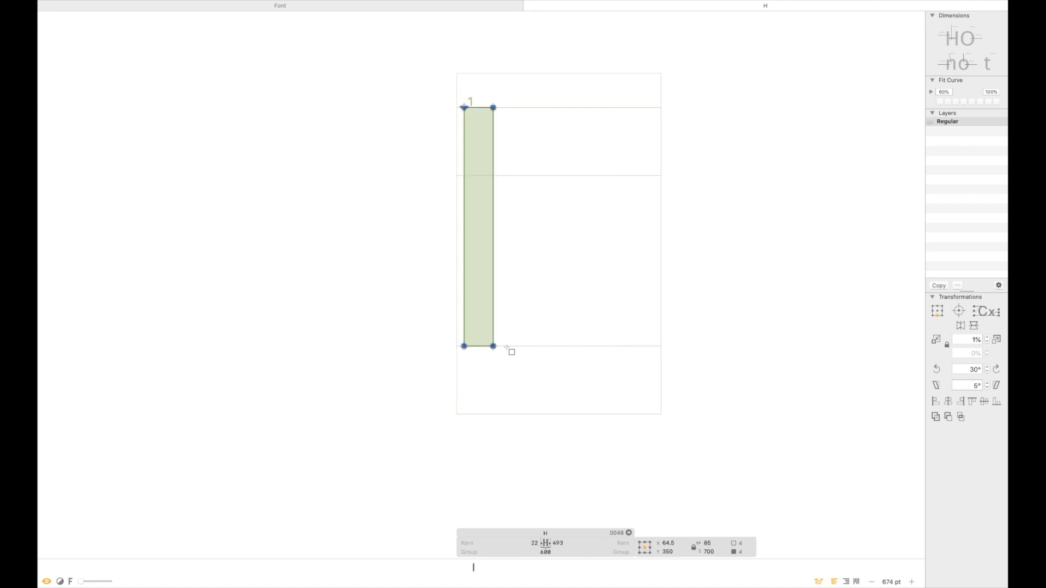
Step: Shift the left stem of the H outward by 2 units to give a left sidebearing of 20
{"action": "left_click", "coordinate": [519, 545]}
{"action": "left_click", "coordinate": [524, 381]}
{"action": "double_click", "coordinate": [493, 331]}
{"action": "key", "text": "Left"}
{"action": "key", "text": "Left"}
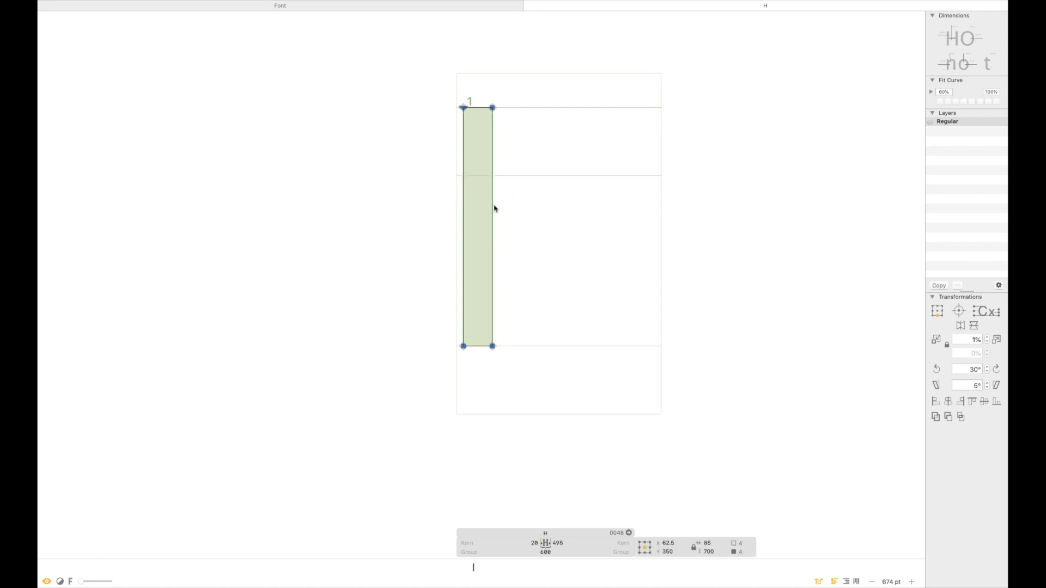
Step: Duplicate the left stem, place the copy as the H's right stem with a right sidebearing of 20, and measure it
{"action": "left_click_drag", "start_coordinate": [493, 212], "coordinate": [590, 207]}
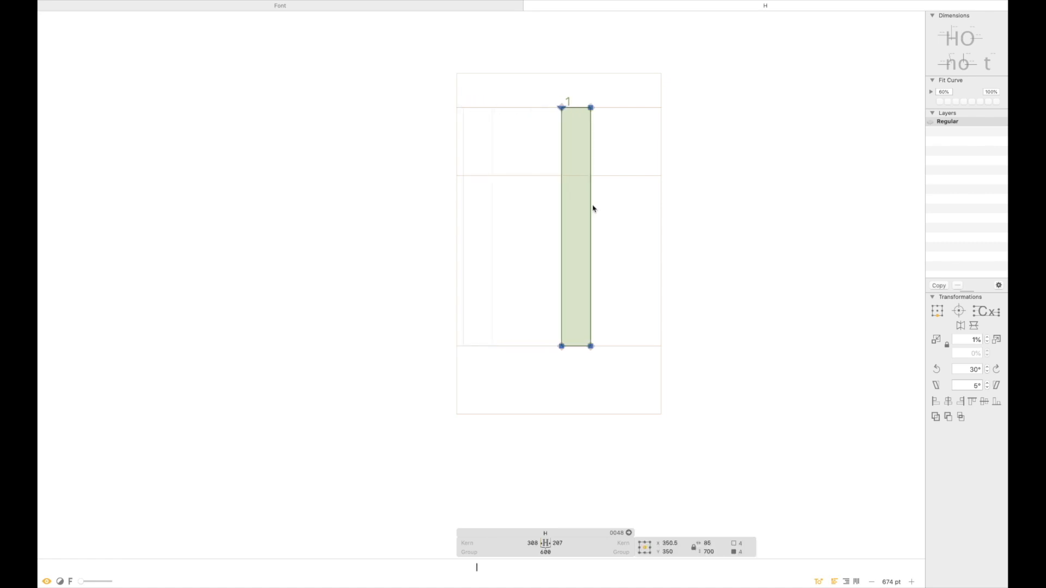
{"action": "key", "text": "super+z"}
{"action": "key", "text": "super+d"}
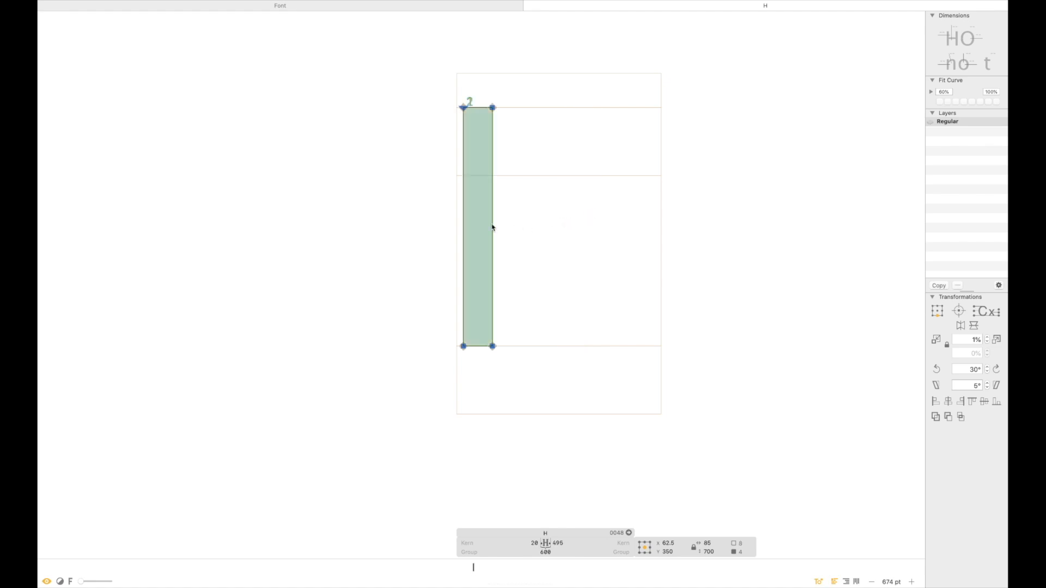
{"action": "left_click_drag", "start_coordinate": [492, 226], "coordinate": [654, 217]}
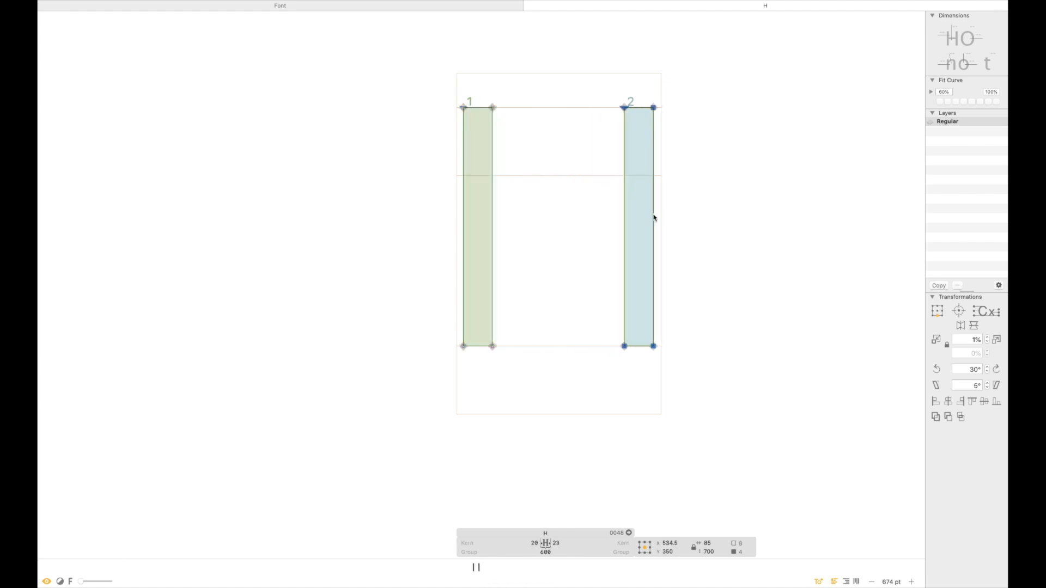
{"action": "left_click", "coordinate": [587, 290]}
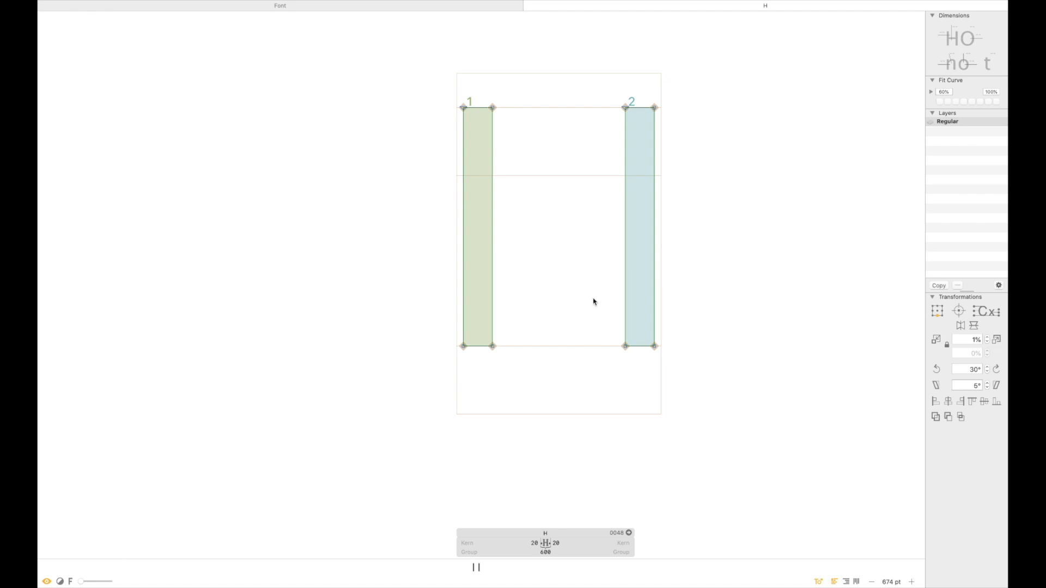
{"action": "key", "text": "l"}
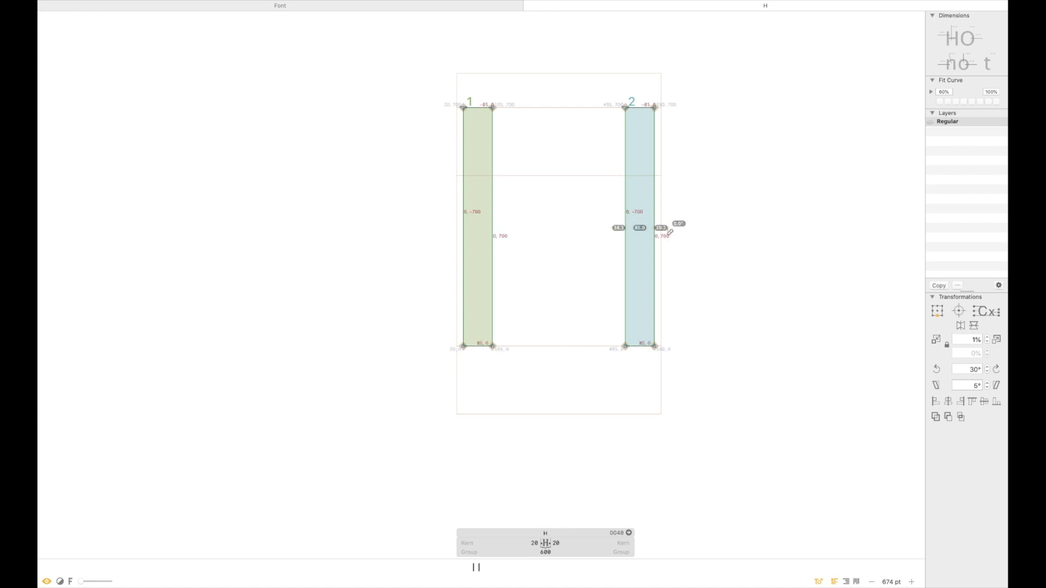
Step: Draw a crossbar rectangle about 452 wide that overlaps both stems of the H, and set its height to 70
{"action": "key", "text": "f"}
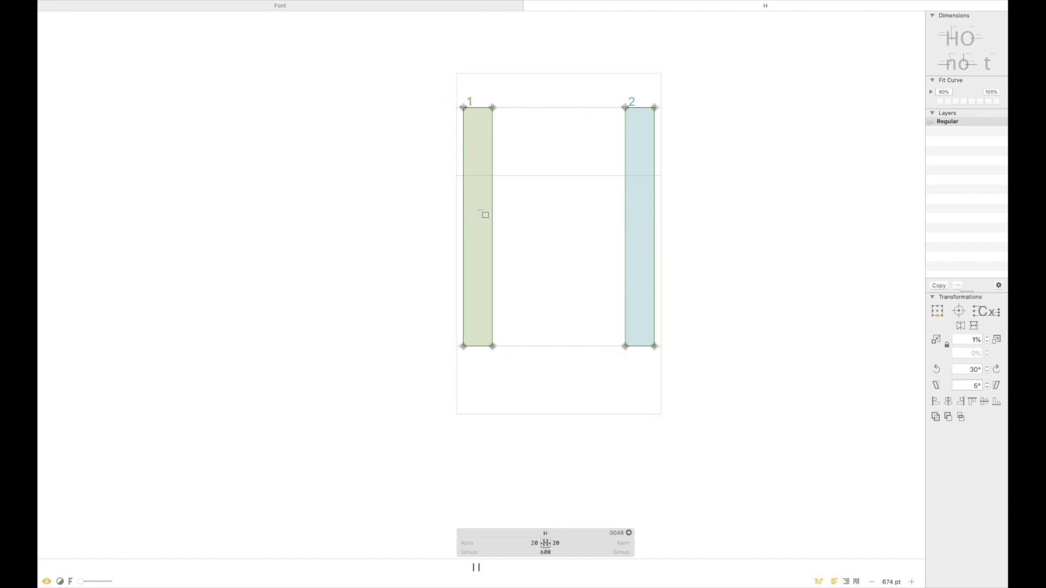
{"action": "left_click_drag", "start_coordinate": [481, 217], "coordinate": [640, 246]}
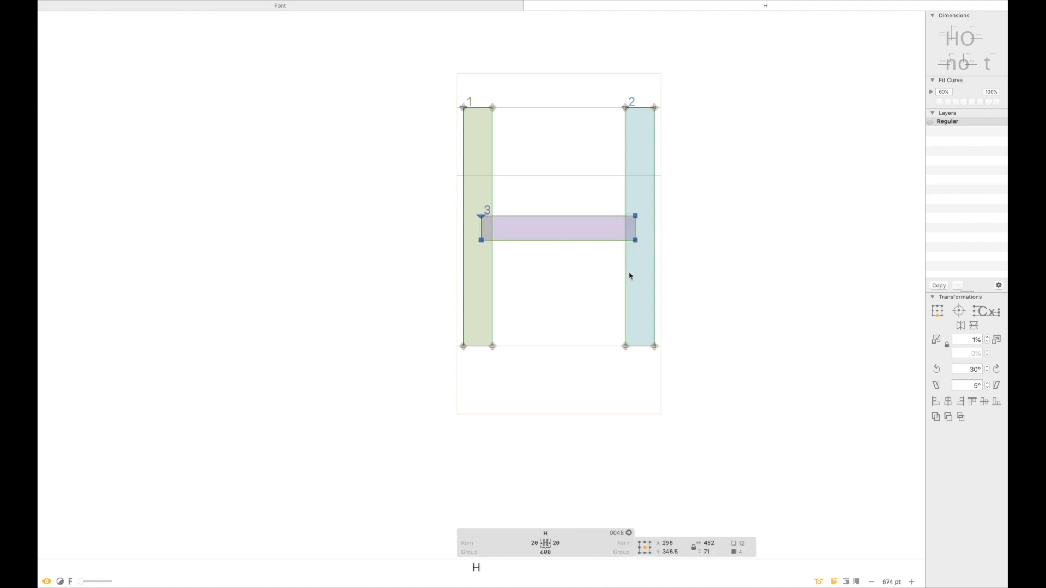
{"action": "double_click", "coordinate": [600, 224]}
{"action": "left_click", "coordinate": [708, 552]}
{"action": "type", "text": "70"}
{"action": "key", "text": "Return"}
Step: Measure vertically across the H's crossbar to check its thickness
{"action": "key", "text": "l"}
{"action": "left_click_drag", "start_coordinate": [587, 203], "coordinate": [588, 272]}
{"action": "key", "text": "v"}
{"action": "key", "text": "space"}
{"action": "left_click_drag", "start_coordinate": [522, 413], "coordinate": [458, 430]}
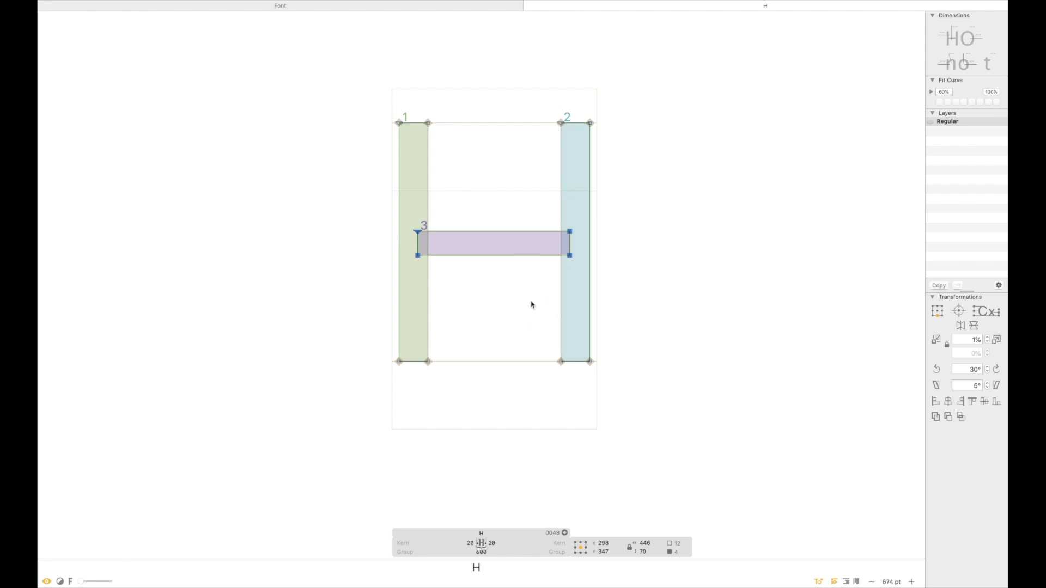
{"action": "left_click", "coordinate": [499, 454]}
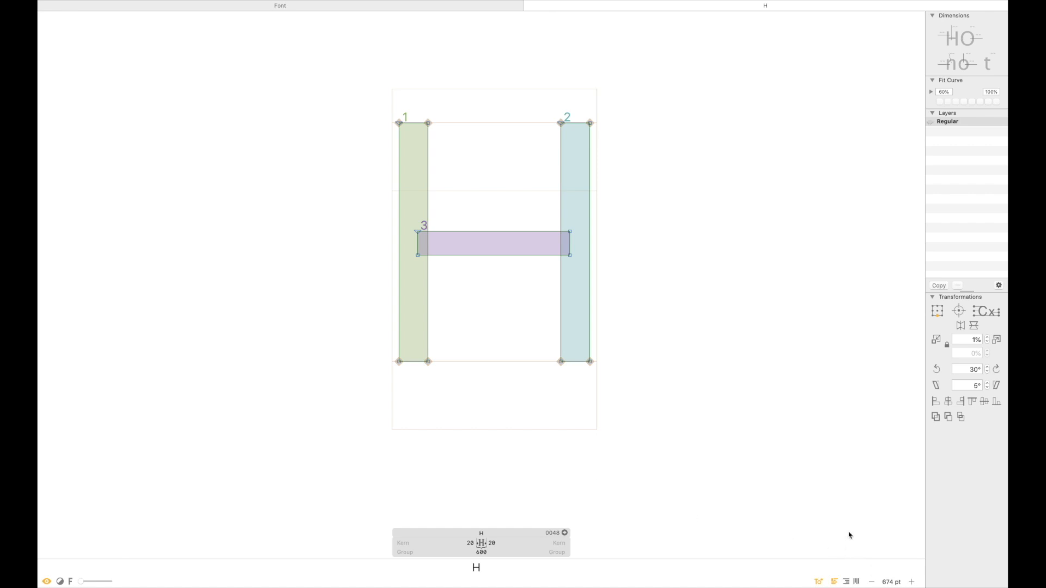
Step: Shift the H's crossbar to X 301 and raise it by about 5 units
{"action": "left_click", "coordinate": [490, 233]}
{"action": "left_click", "coordinate": [500, 304]}
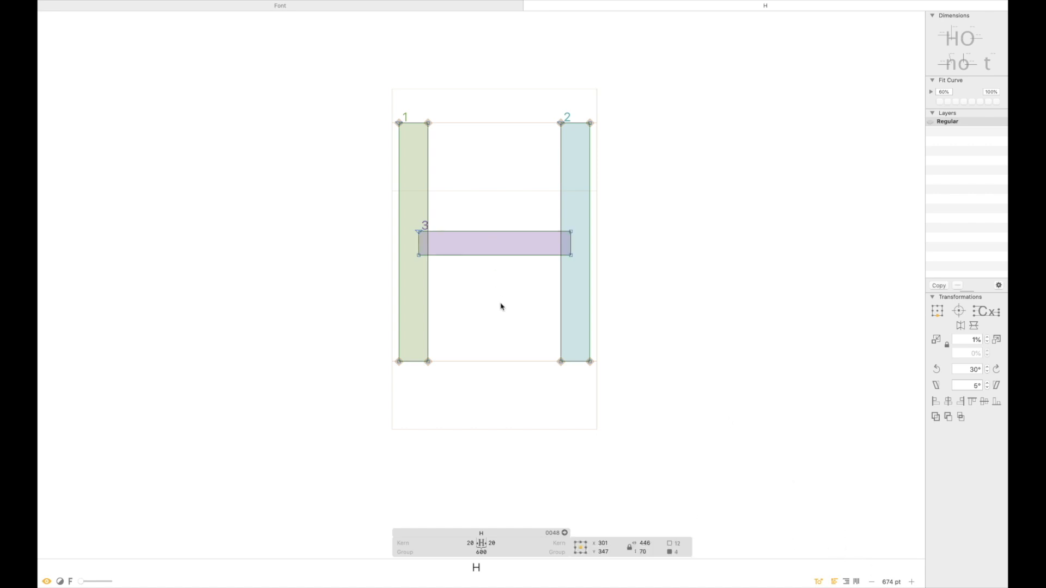
{"action": "left_click", "coordinate": [506, 231]}
{"action": "key", "text": "shift+Up"}
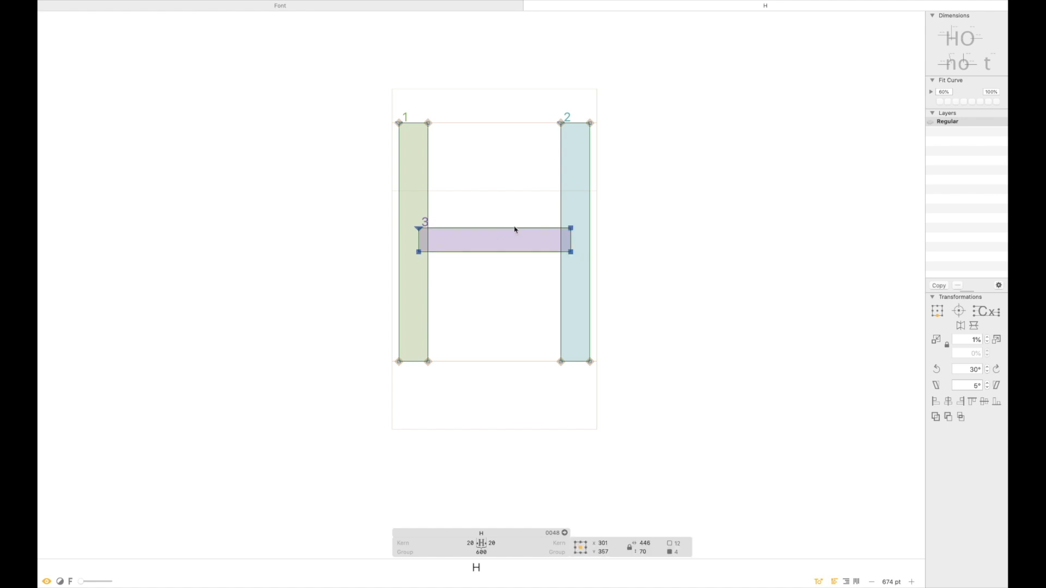
{"action": "key", "text": "Down"}
{"action": "key", "text": "Down"}
{"action": "key", "text": "Down"}
{"action": "key", "text": "Down"}
{"action": "key", "text": "Down"}
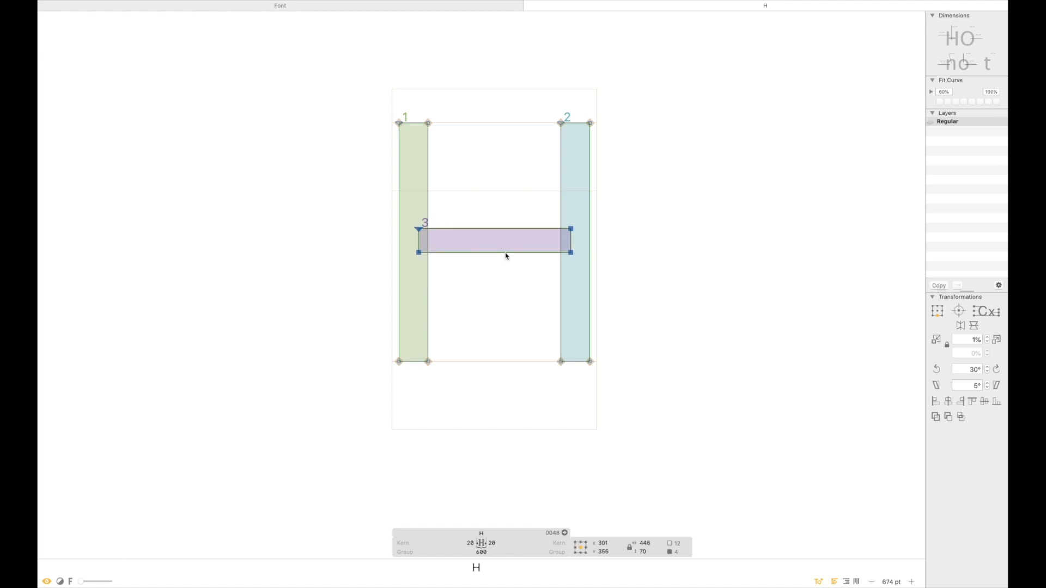
{"action": "left_click", "coordinate": [495, 308]}
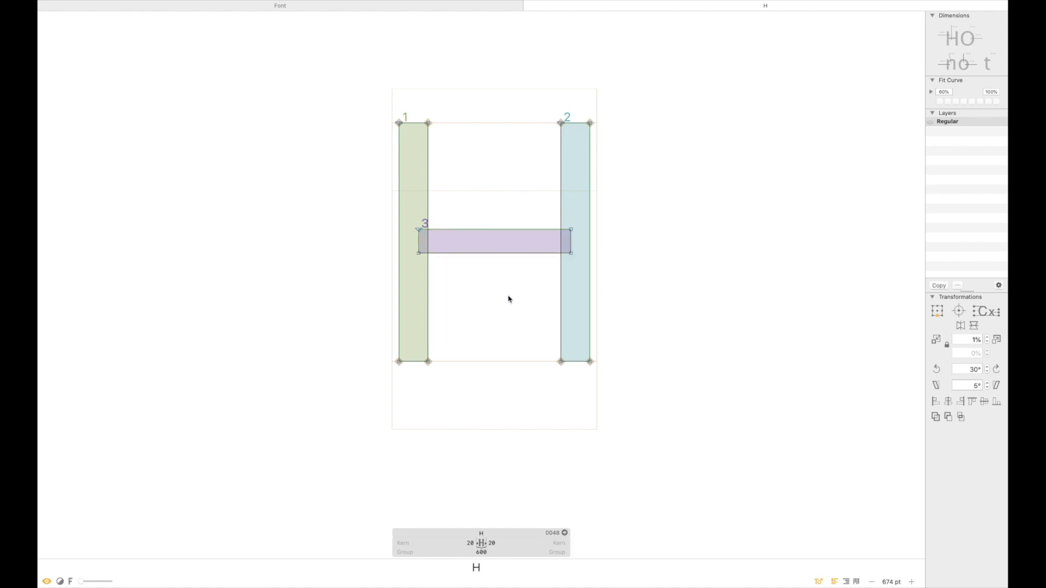
Step: Insert the letter O in front of the H in the edit view
{"action": "type", "text": "t"}
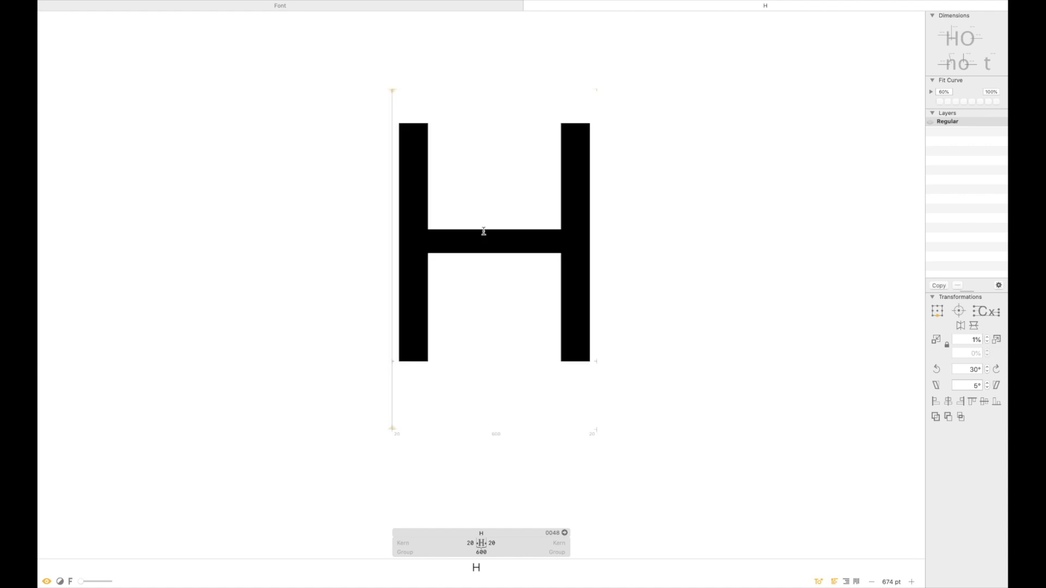
{"action": "type", "text": "O"}
{"action": "key", "text": "Escape"}
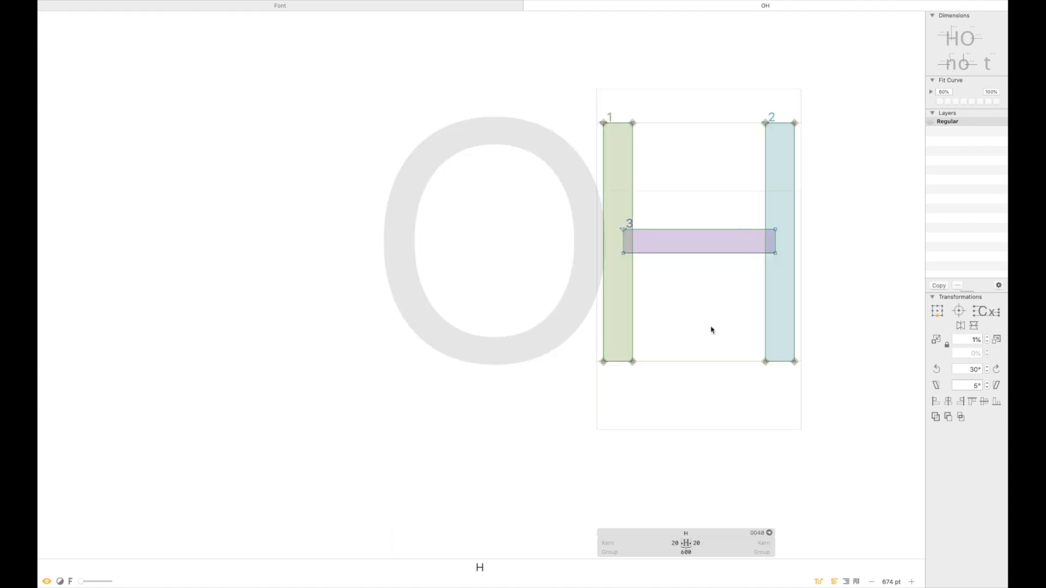
Step: Set the H's left and right sidebearings to 80
{"action": "left_click", "coordinate": [649, 543]}
{"action": "type", "text": "80"}
{"action": "key", "text": "Tab"}
{"action": "type", "text": "80"}
{"action": "key", "text": "Return"}
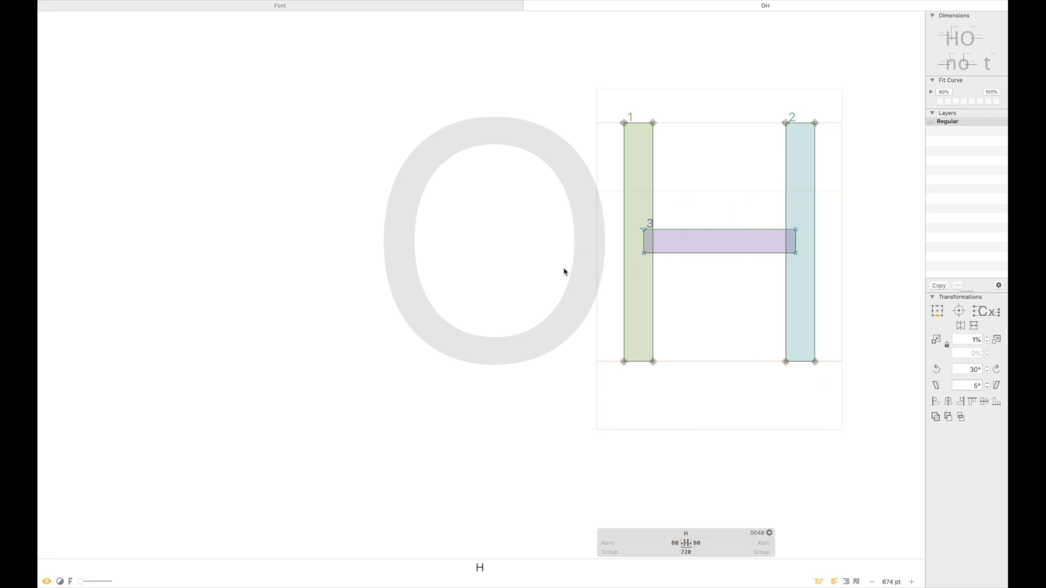
Step: Draw an ellipse in the O glyph from cap height to baseline, about 598 wide and 700 high
{"action": "double_click", "coordinate": [536, 288]}
{"action": "left_click", "coordinate": [475, 1]}
{"action": "left_click", "coordinate": [486, 16]}
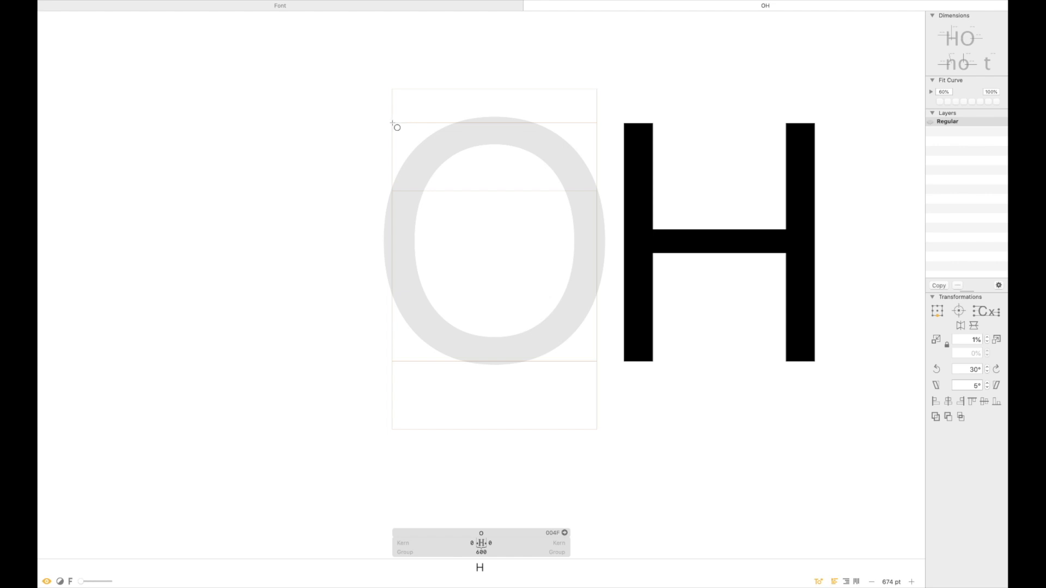
{"action": "left_click_drag", "start_coordinate": [393, 123], "coordinate": [551, 346]}
{"action": "left_click_drag", "start_coordinate": [582, 363], "coordinate": [597, 361]}
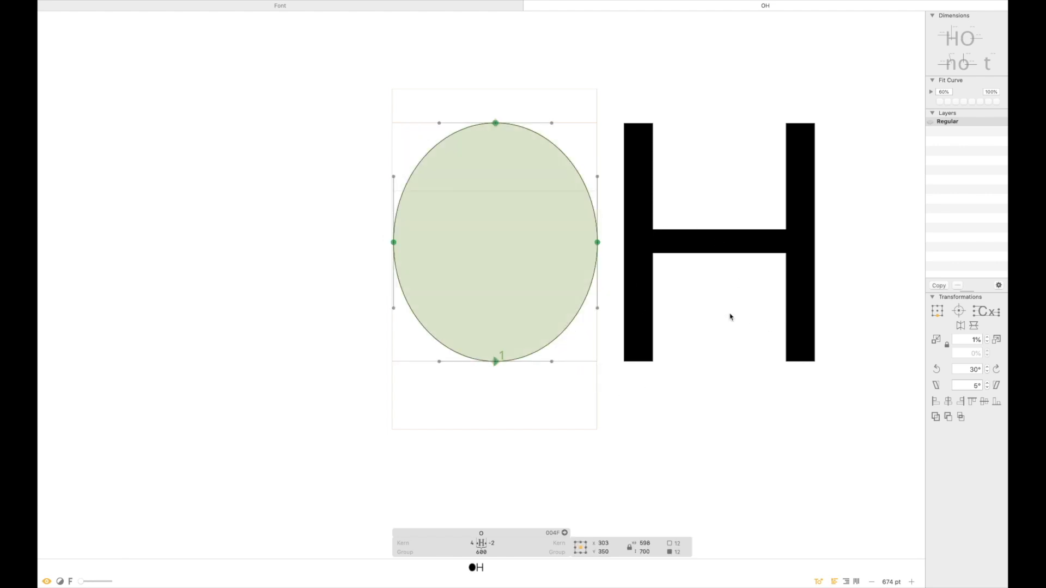
Step: Select all of the H's shapes and set the glyph's left and right sidebearings to 100
{"action": "double_click", "coordinate": [718, 324]}
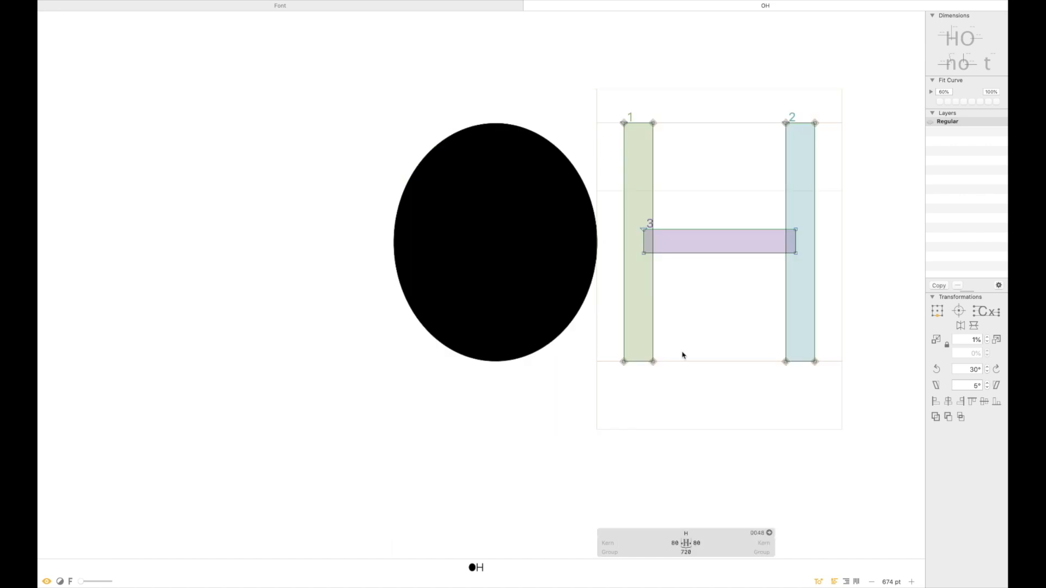
{"action": "key", "text": "super+a"}
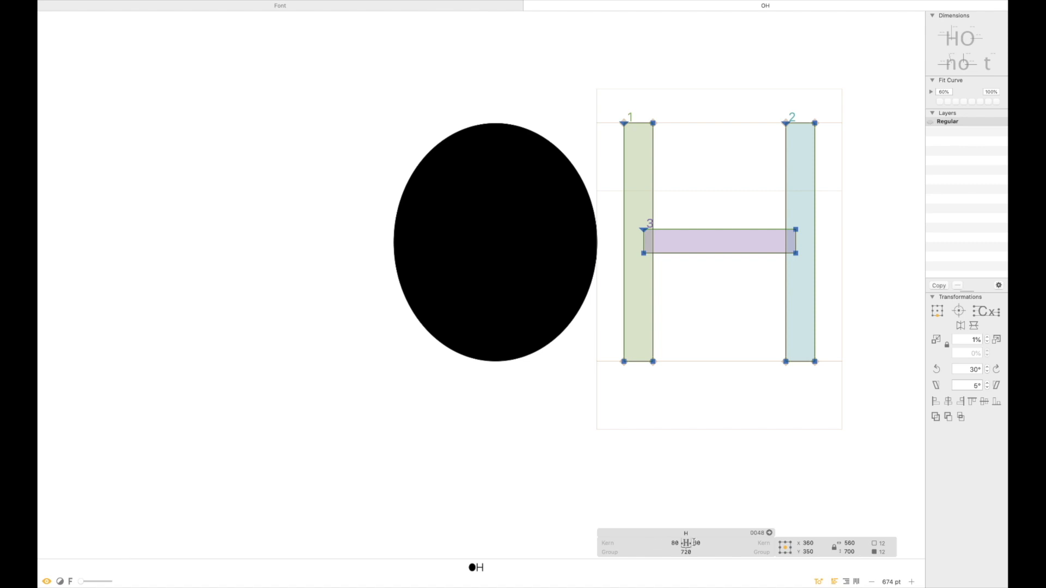
{"action": "left_click", "coordinate": [679, 543]}
{"action": "type", "text": "100"}
{"action": "key", "text": "Tab"}
{"action": "type", "text": "100"}
{"action": "key", "text": "Return"}
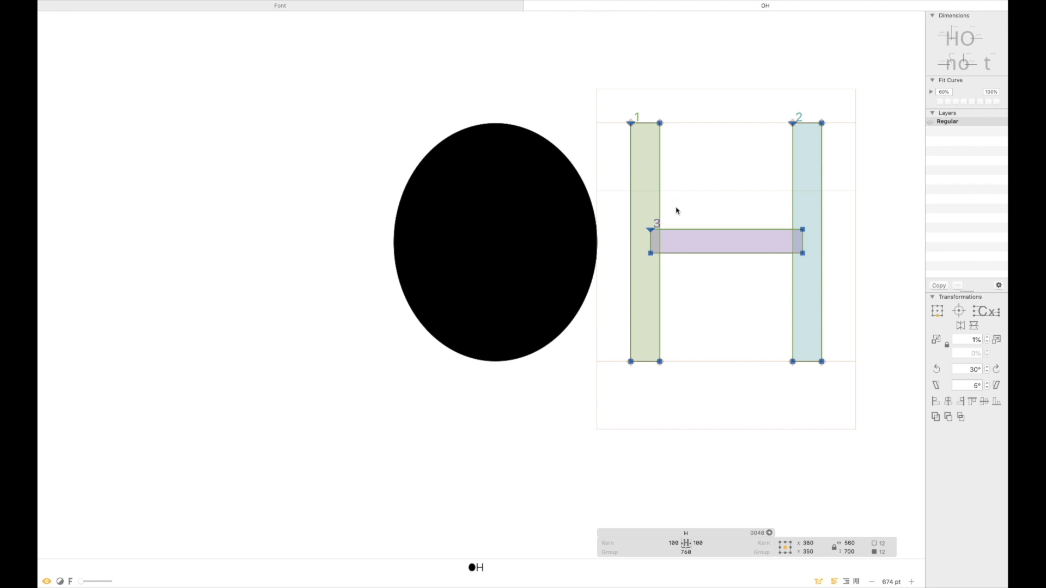
Step: Scale the O's ellipse proportionally about its centre to a height of 720
{"action": "left_click", "coordinate": [531, 215]}
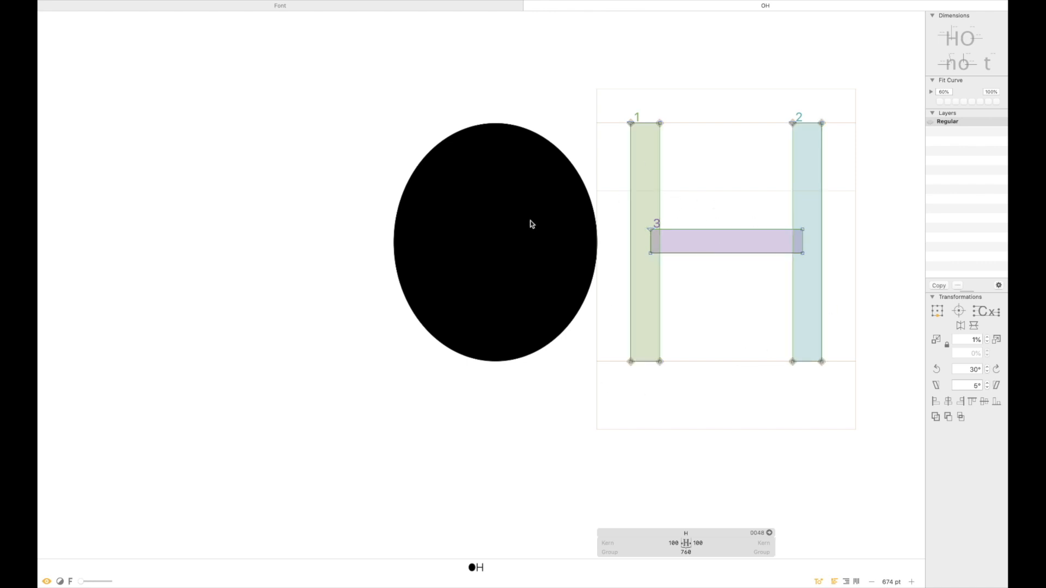
{"action": "double_click", "coordinate": [531, 221]}
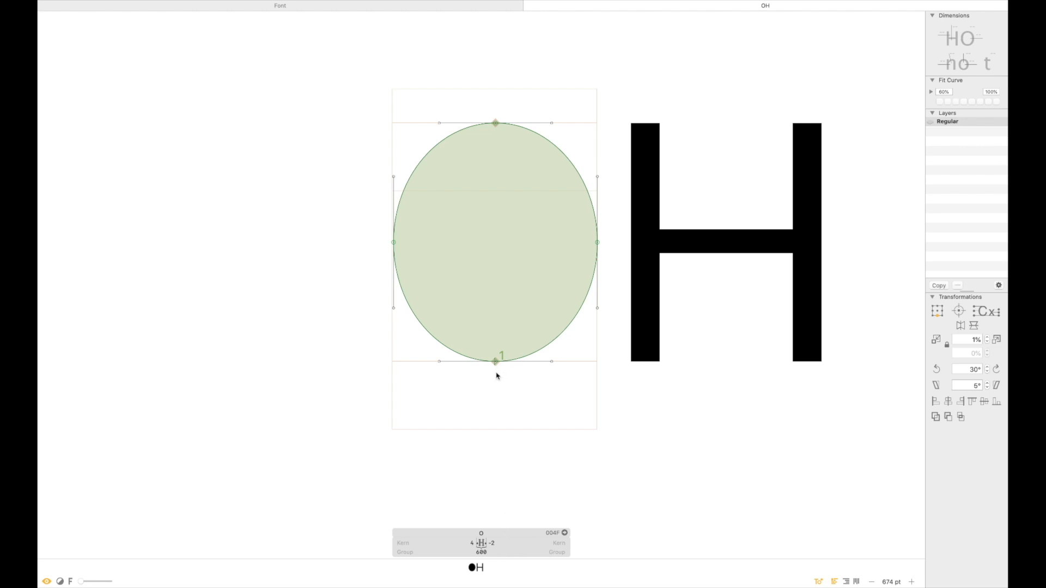
{"action": "key", "text": "super+a"}
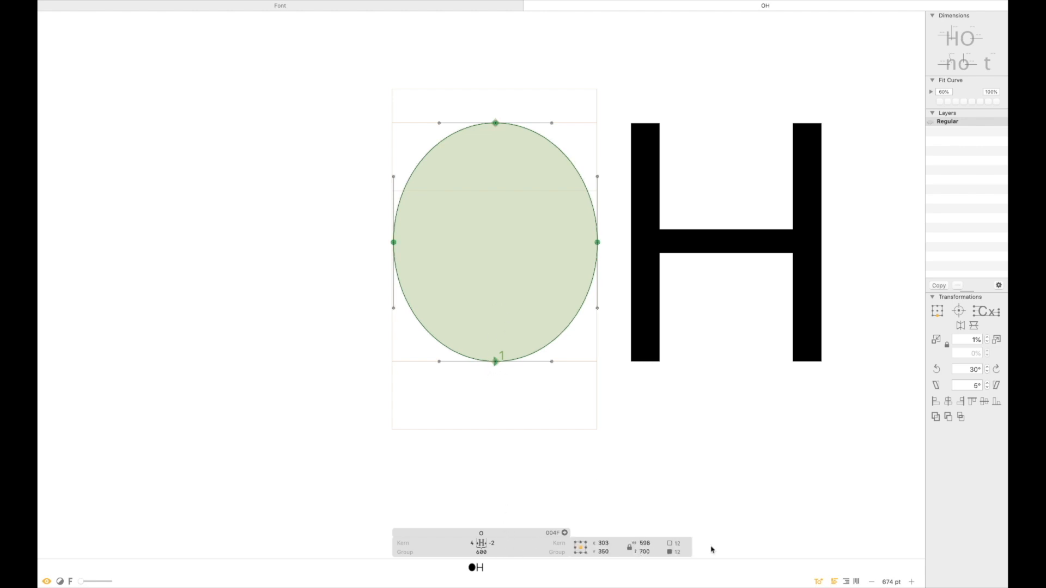
{"action": "left_click", "coordinate": [650, 544]}
{"action": "left_click", "coordinate": [656, 552]}
{"action": "type", "text": "720"}
{"action": "key", "text": "Return"}
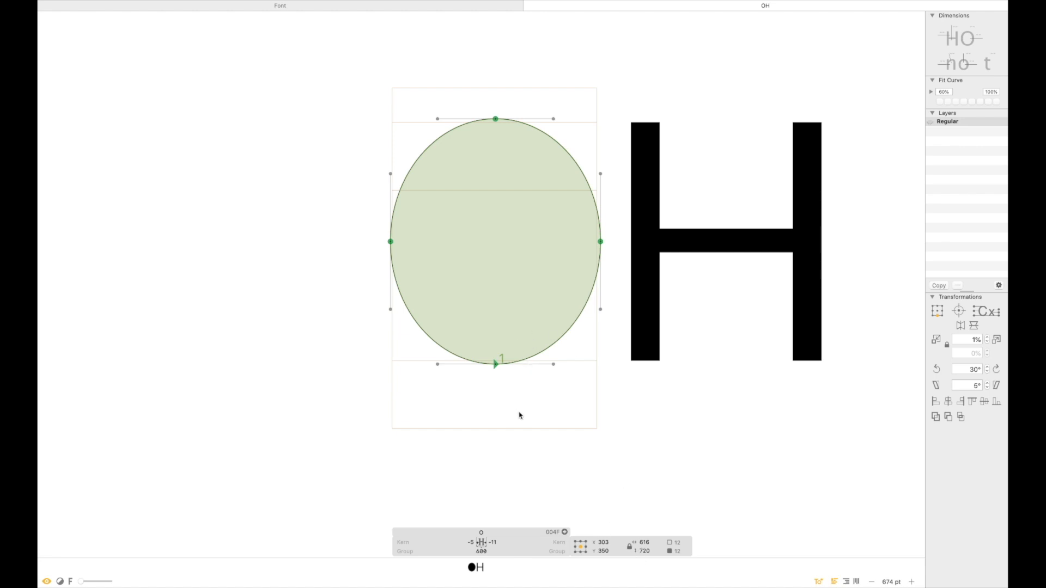
Step: Scale the O's ellipse proportionally about its centre to a height of 730
{"action": "key", "text": "space"}
{"action": "left_click", "coordinate": [652, 551]}
{"action": "type", "text": "730"}
{"action": "key", "text": "Return"}
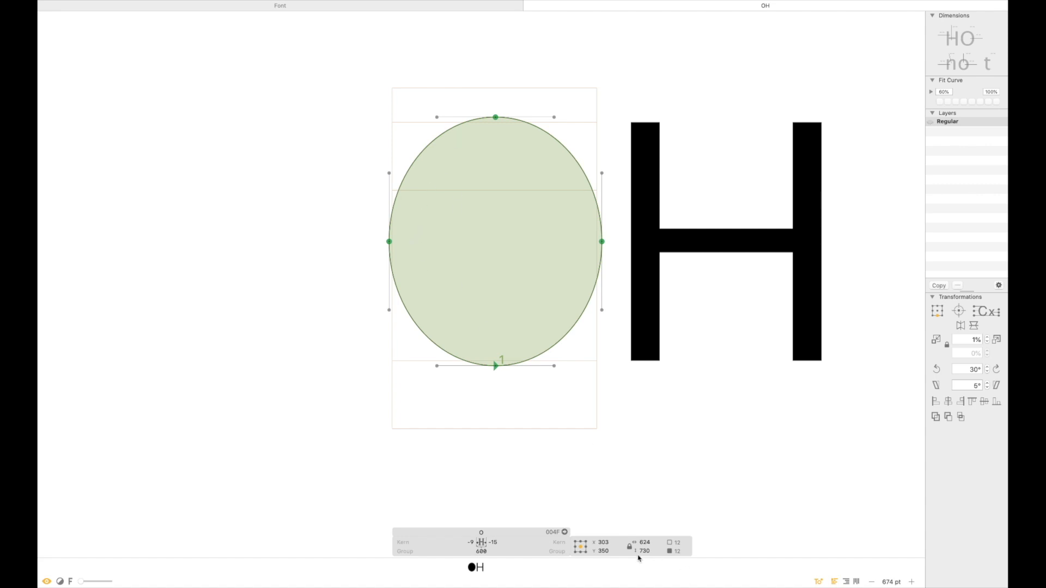
Step: Try a width of 600 for the O's ellipse with the proportions unlocked, and undo it
{"action": "left_click", "coordinate": [658, 542]}
{"action": "type", "text": "600"}
{"action": "key", "text": "Return"}
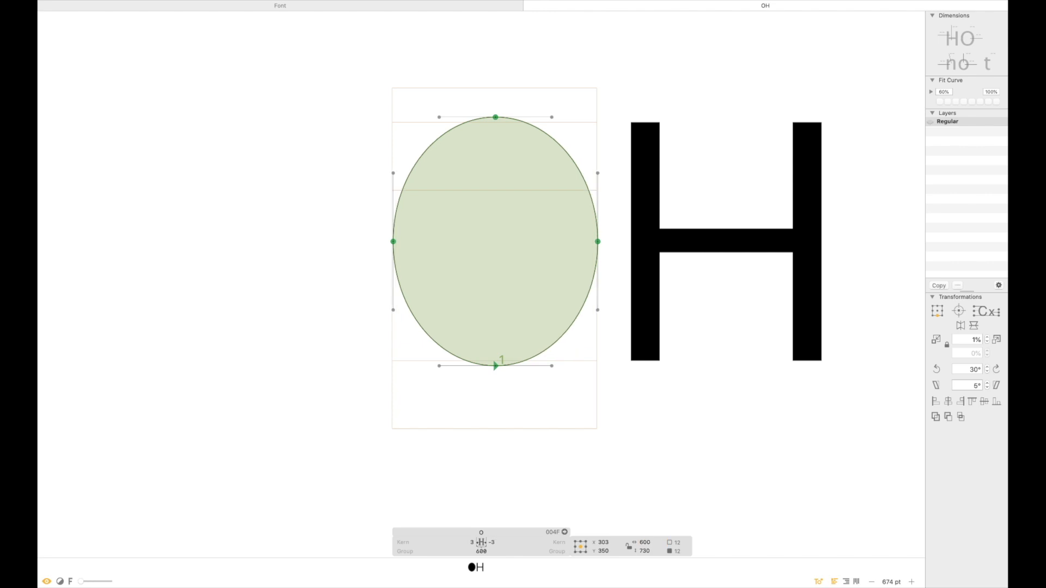
{"action": "key", "text": "super+z"}
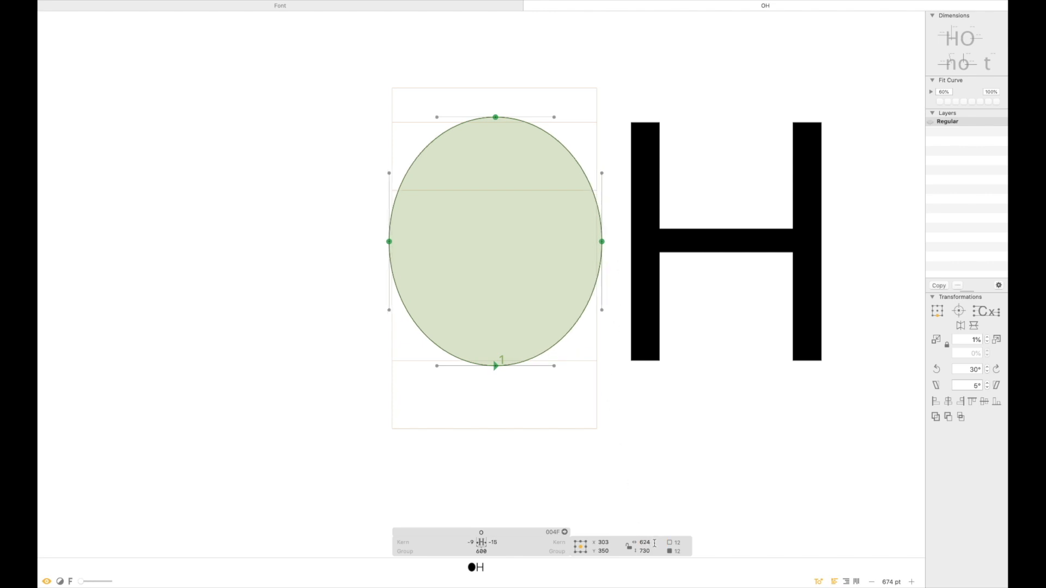
Step: Copy both of the H's vertical stems into the O glyph and shift them over the ellipse for a width comparison
{"action": "double_click", "coordinate": [659, 302]}
{"action": "left_click", "coordinate": [660, 287], "text": "shift"}
{"action": "key", "text": "super+c"}
{"action": "double_click", "coordinate": [574, 146]}
{"action": "key", "text": "super+v"}
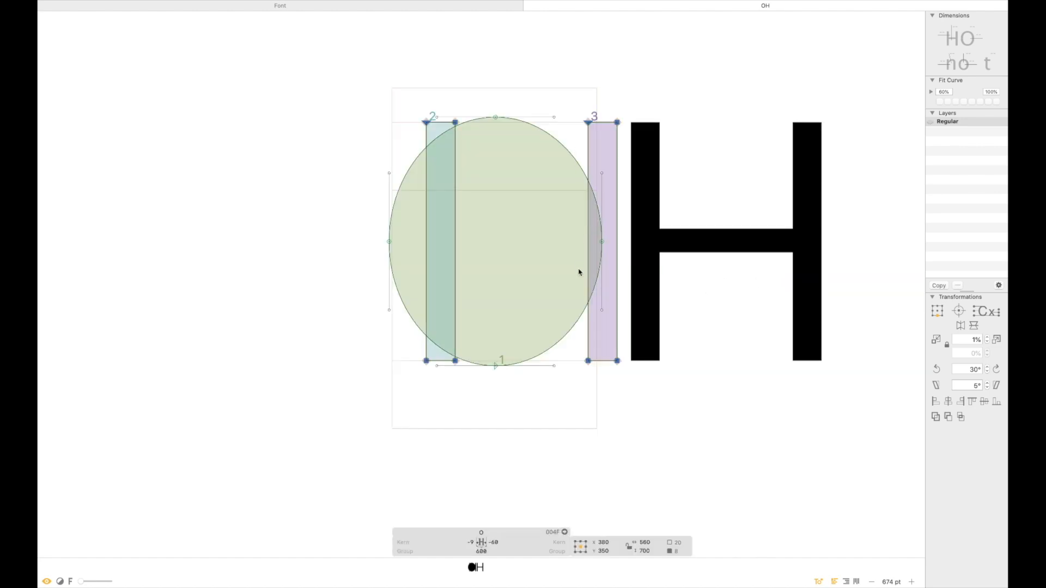
{"action": "left_click_drag", "start_coordinate": [589, 266], "coordinate": [562, 262]}
Step: Widen the O's ellipse about its centre without changing its height, trying 650 and settling on 660
{"action": "key", "text": "super+a"}
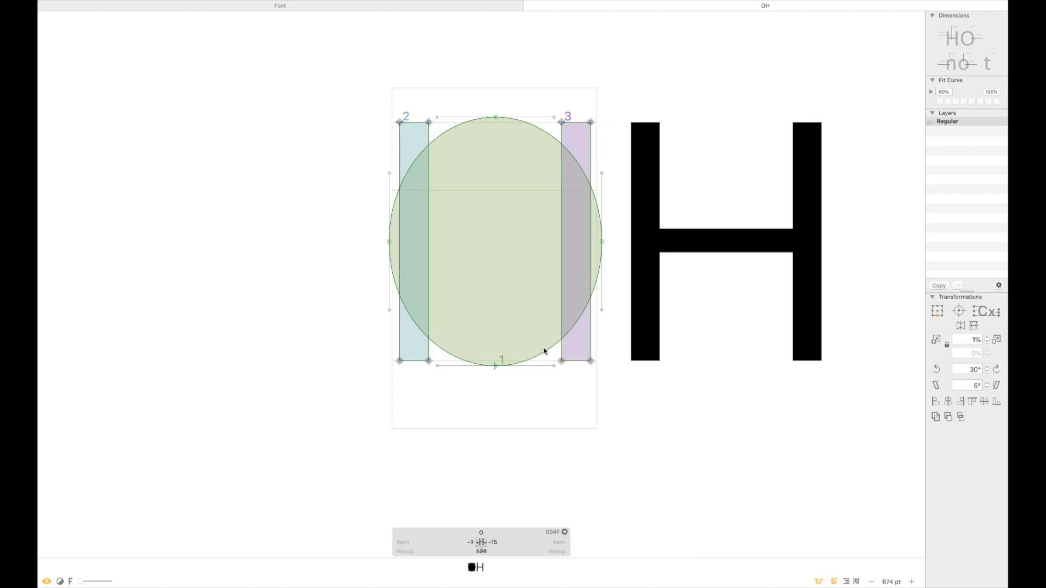
{"action": "left_click", "coordinate": [645, 542]}
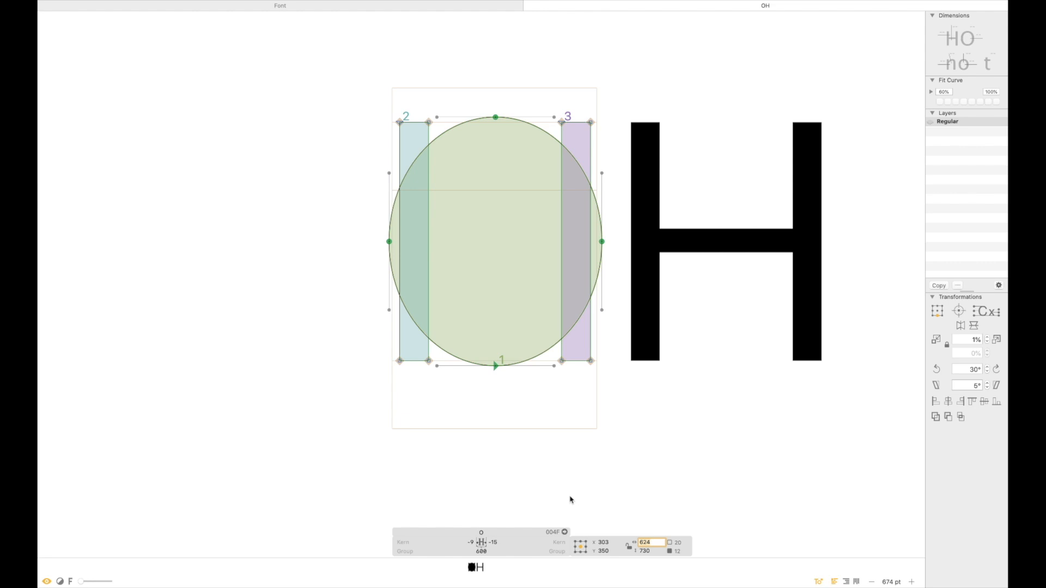
{"action": "type", "text": "650"}
{"action": "key", "text": "Return"}
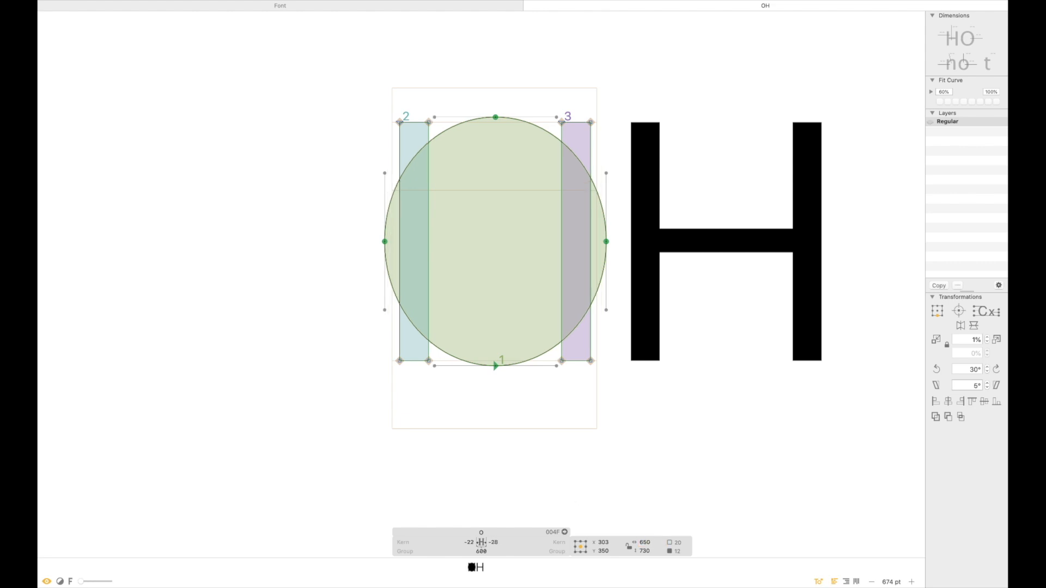
{"action": "left_click", "coordinate": [645, 542]}
{"action": "type", "text": "60"}
{"action": "key", "text": "Return"}
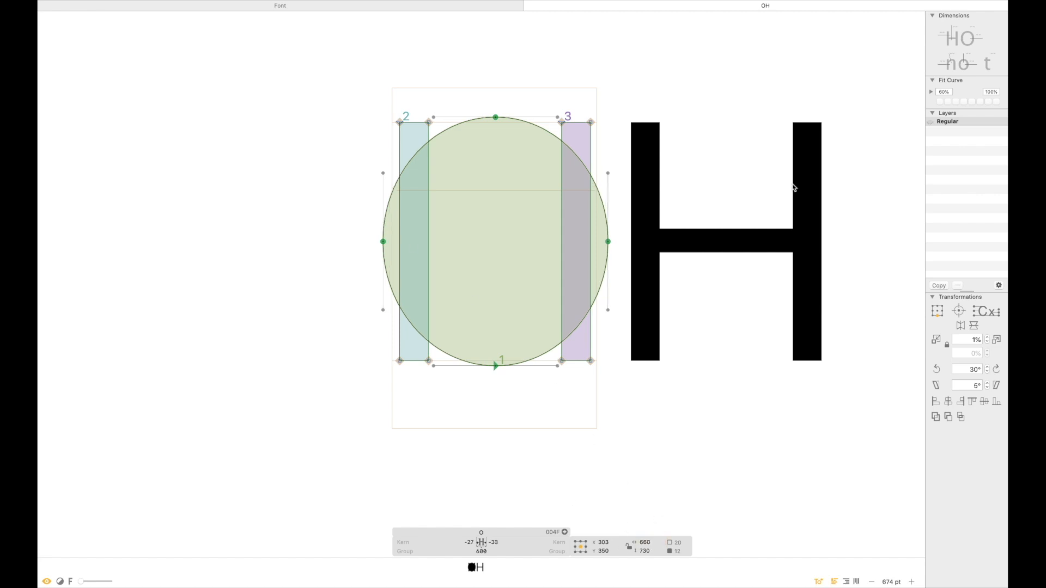
Step: Select the two copied H stems in the O glyph and delete them
{"action": "left_click", "coordinate": [694, 381]}
{"action": "key", "text": "space"}
{"action": "left_click_drag", "start_coordinate": [716, 359], "coordinate": [680, 366]}
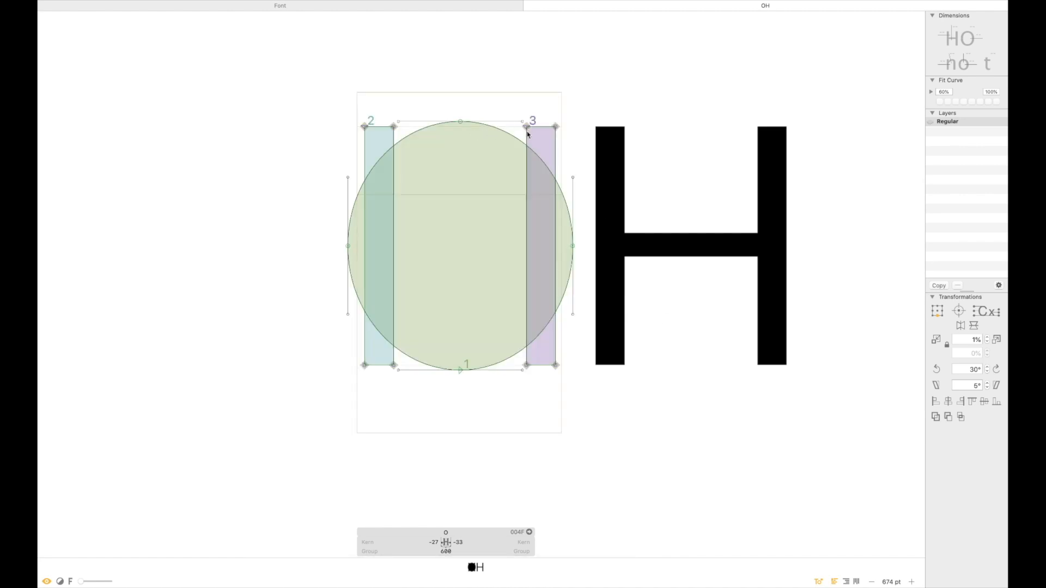
{"action": "double_click", "coordinate": [527, 134]}
{"action": "double_click", "coordinate": [381, 129], "text": "shift"}
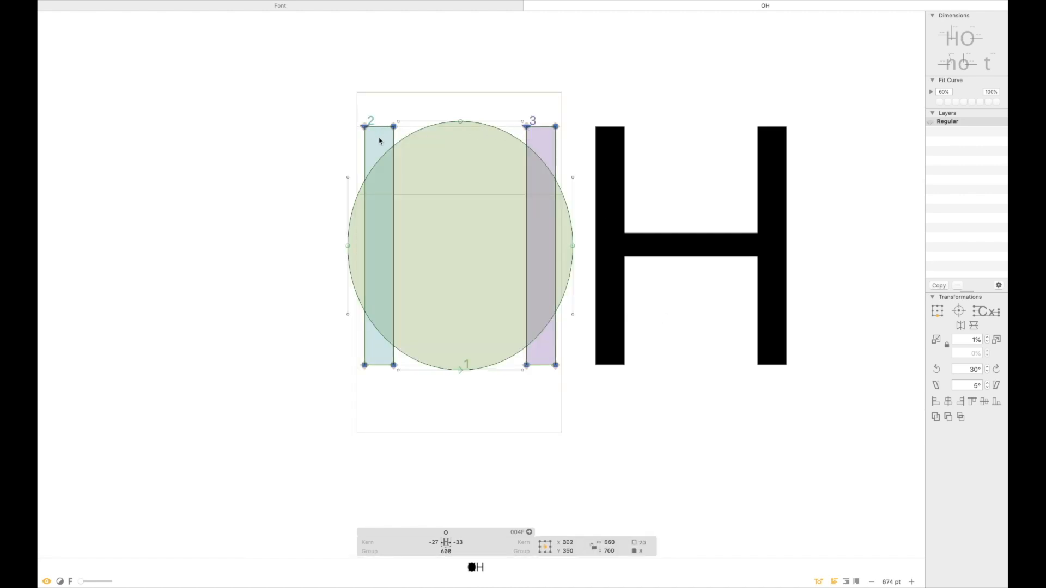
{"action": "key", "text": "Delete"}
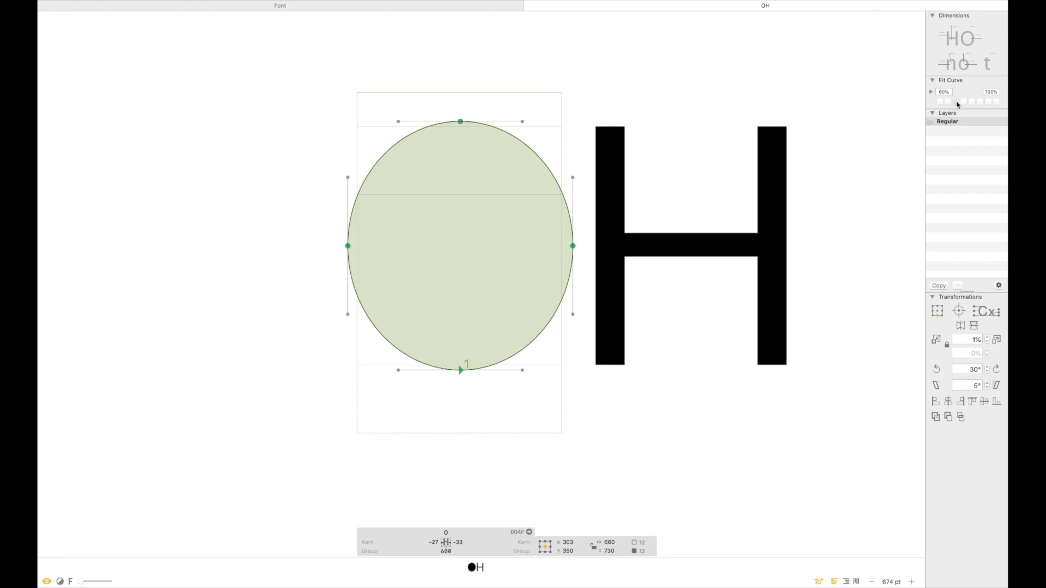
Step: Try several Fit Curve strengths on the O's ellipse, ending with the weakest setting of 60%
{"action": "left_click", "coordinate": [958, 102]}
{"action": "left_click", "coordinate": [950, 103]}
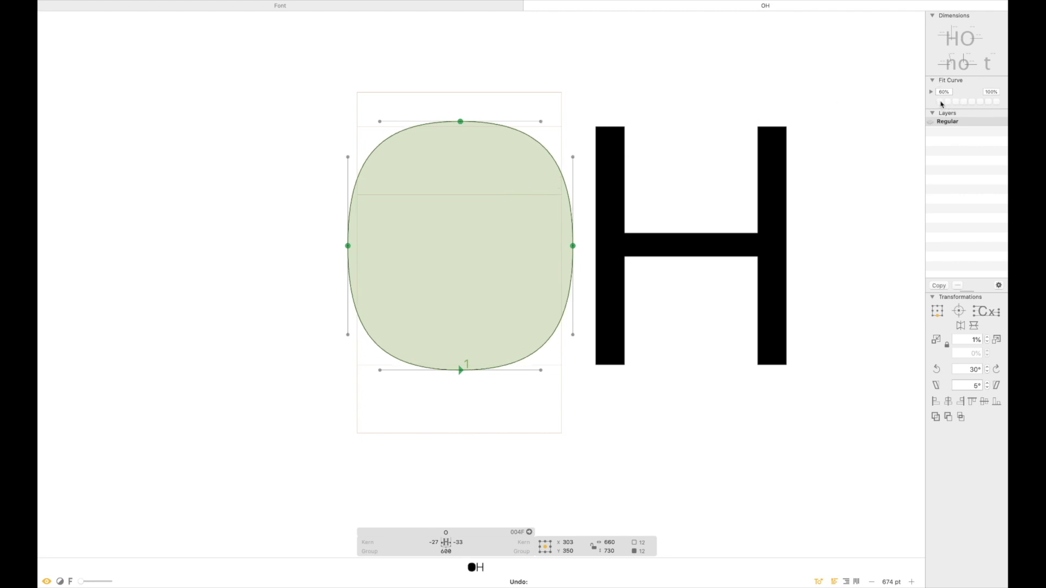
{"action": "left_click", "coordinate": [940, 103]}
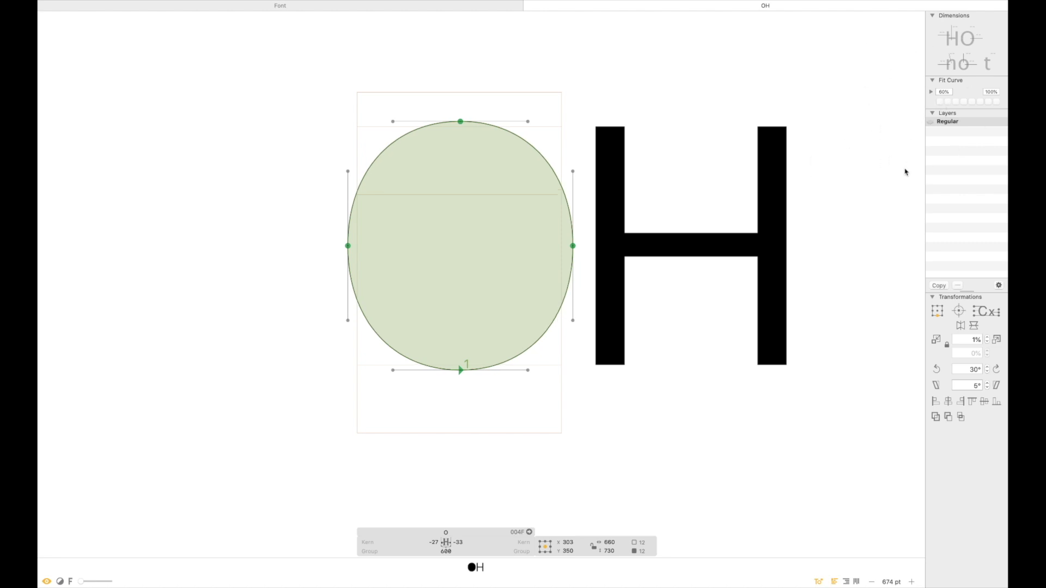
Step: Lower the Fit Curve minimum to 40% and apply the weakest curvature to the O's ellipse
{"action": "left_click_drag", "start_coordinate": [950, 93], "coordinate": [878, 93]}
{"action": "type", "text": "40"}
{"action": "key", "text": "Return"}
{"action": "left_click", "coordinate": [940, 102]}
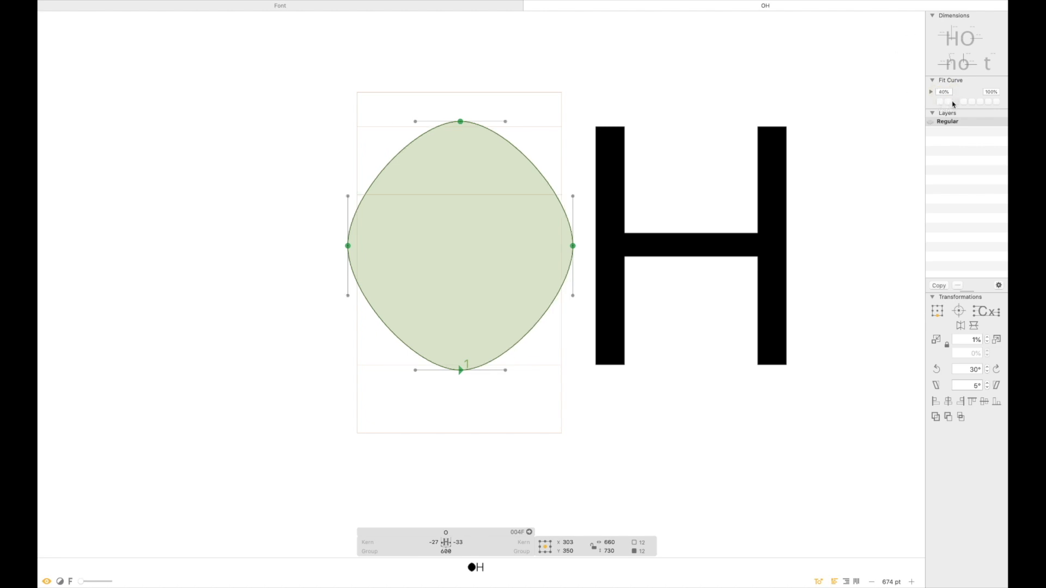
Step: Compare stronger Fit Curve strengths on the O's ellipse and settle on the third-weakest one
{"action": "left_click", "coordinate": [969, 102]}
{"action": "left_click", "coordinate": [963, 102]}
{"action": "left_click", "coordinate": [957, 102]}
{"action": "left_click", "coordinate": [966, 102]}
{"action": "left_click", "coordinate": [961, 103]}
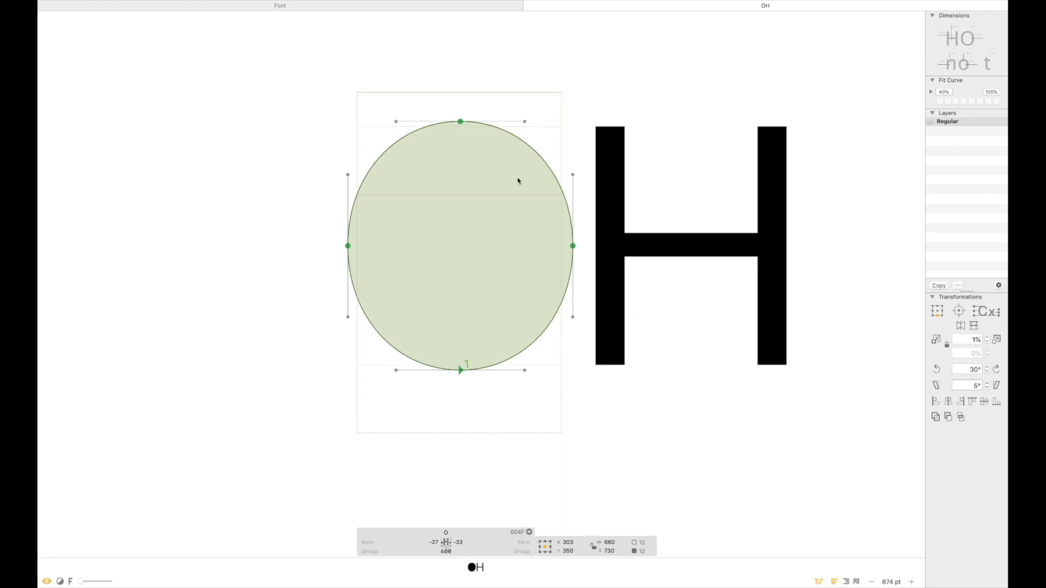
{"action": "left_click", "coordinate": [524, 378]}
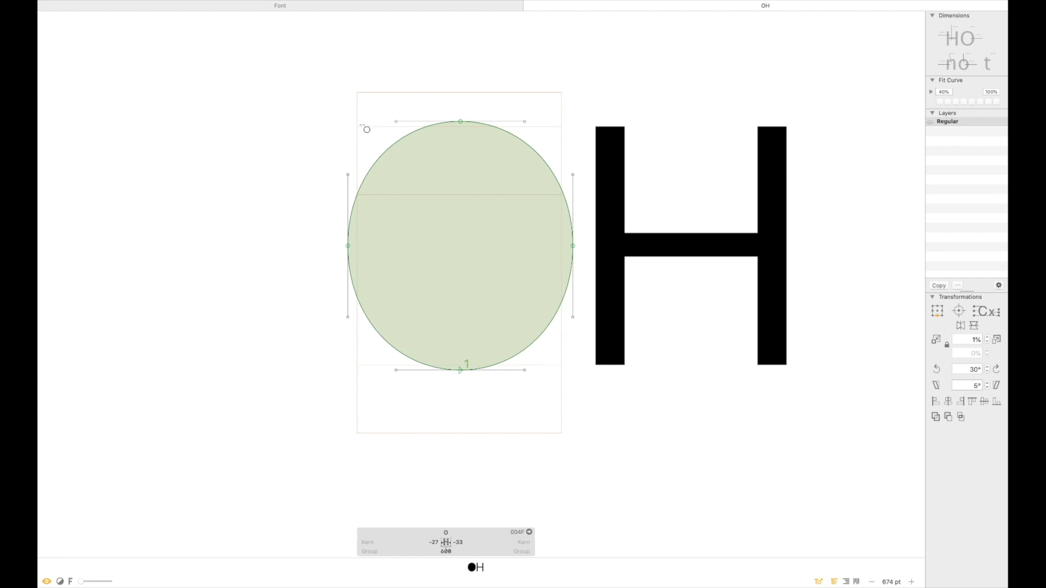
Step: Draw a trial ellipse about 617 wide and 700 high inside the O and measure its gap to the outer outline
{"action": "left_click_drag", "start_coordinate": [357, 128], "coordinate": [565, 366]}
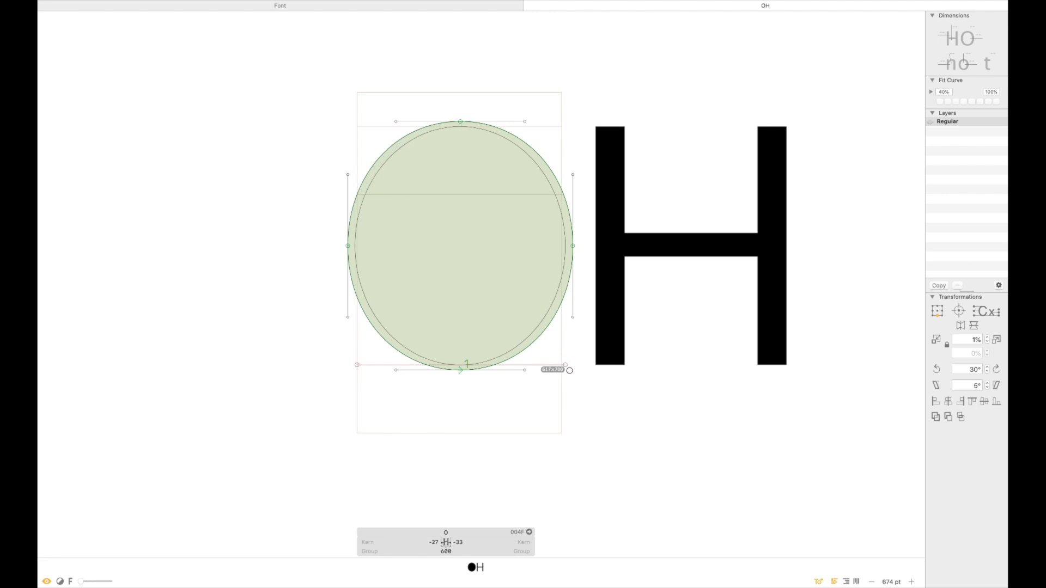
{"action": "left_click_drag", "start_coordinate": [569, 371], "coordinate": [568, 369]}
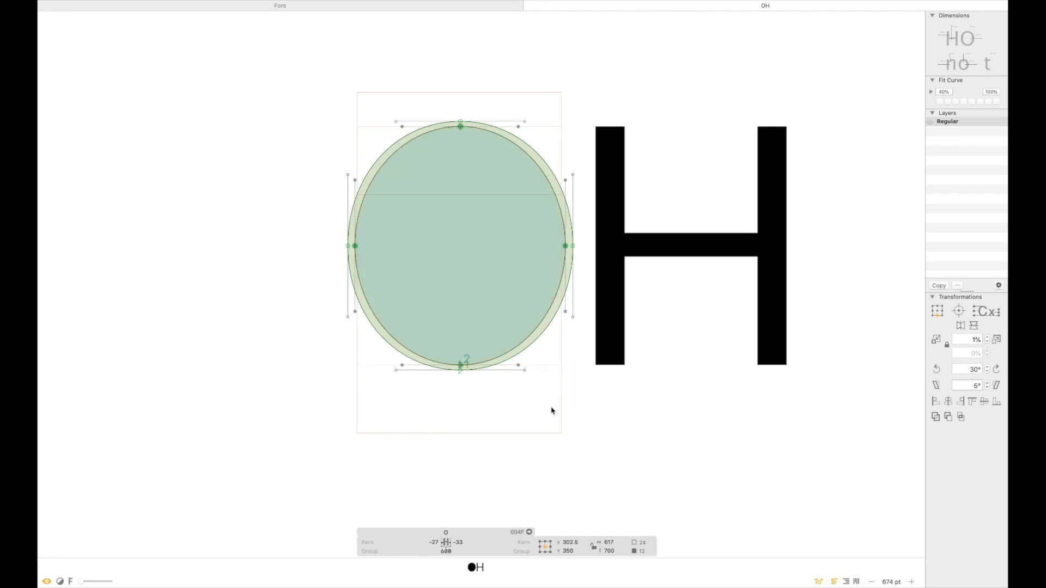
{"action": "key", "text": "l"}
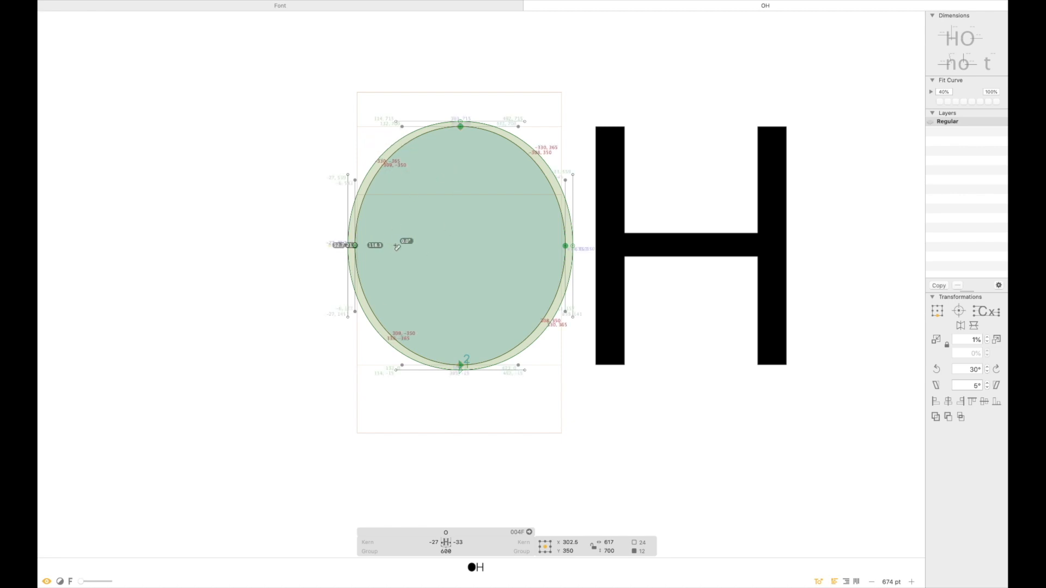
{"action": "left_click_drag", "start_coordinate": [531, 311], "coordinate": [568, 342]}
{"action": "key", "text": "v"}
Step: Delete the trial inner ellipse from the O glyph
{"action": "key", "text": "super+z"}
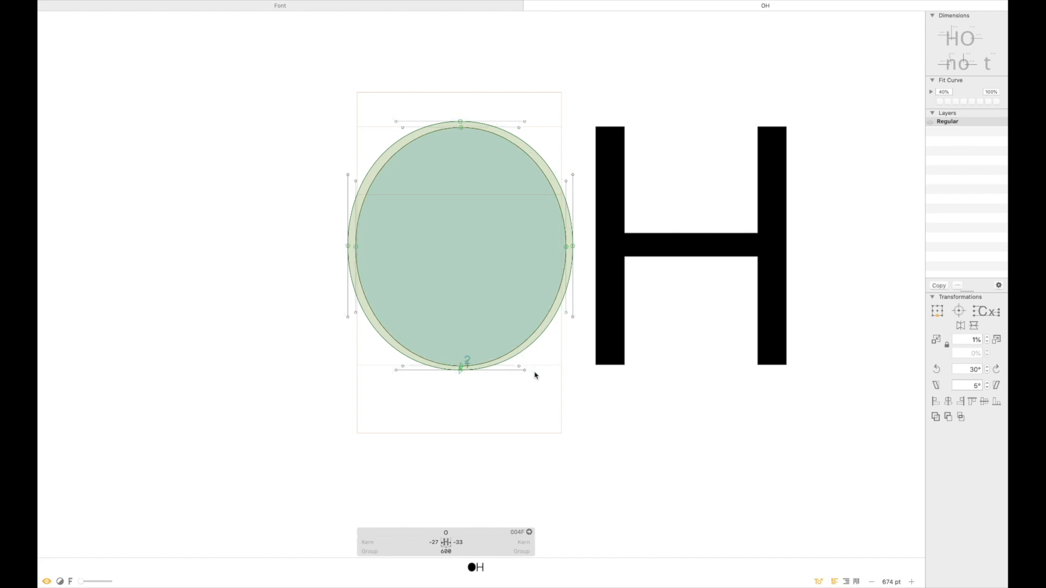
{"action": "double_click", "coordinate": [529, 342]}
{"action": "key", "text": "Delete"}
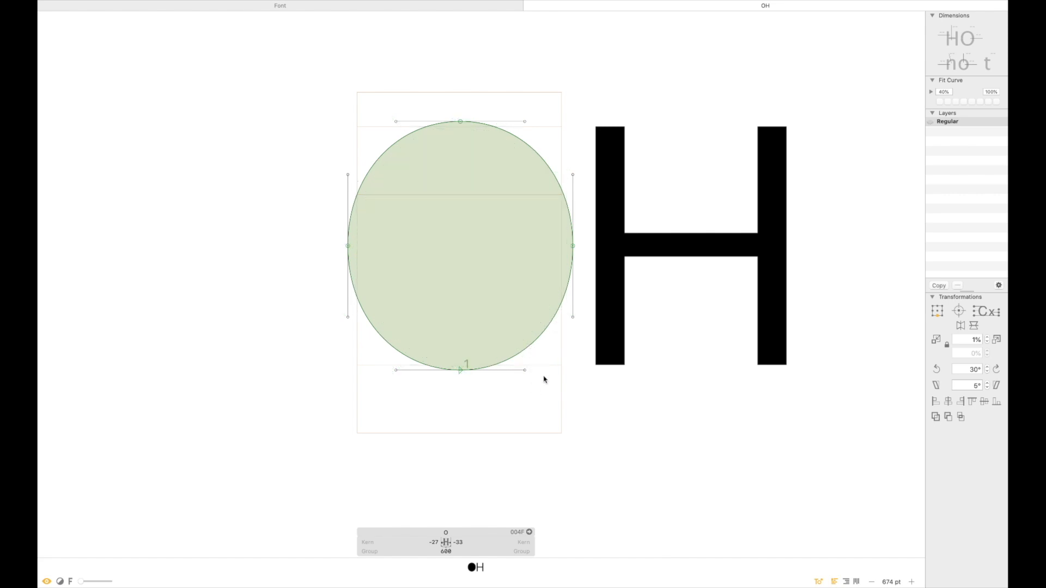
Step: Select the O's ellipse, try a Fit Curve maximum of 1.2, and restore the maximum to 100%
{"action": "left_click_drag", "start_coordinate": [315, 98], "coordinate": [583, 413]}
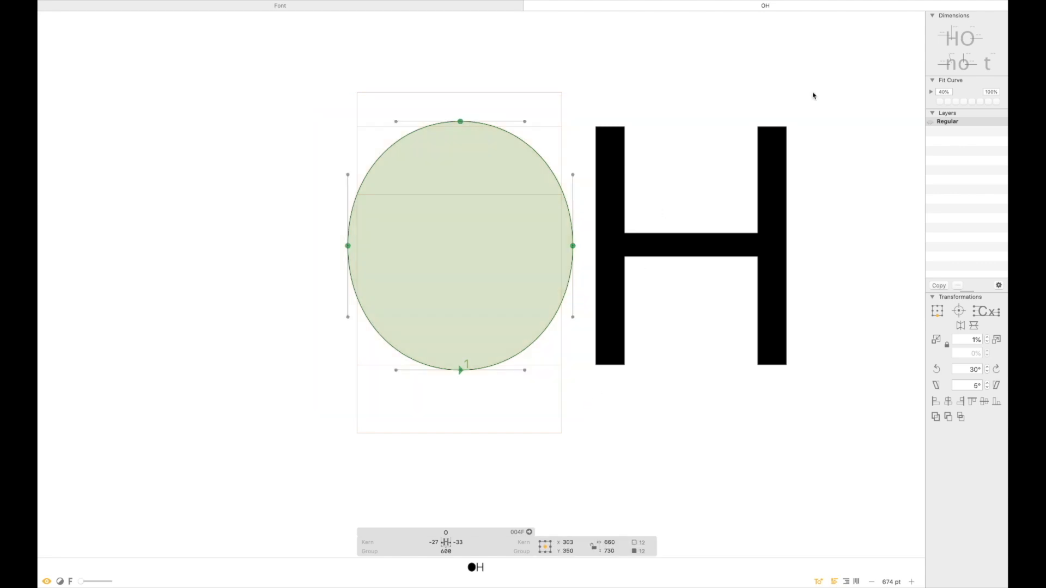
{"action": "left_click", "coordinate": [990, 91]}
{"action": "type", "text": "1.2"}
{"action": "key", "text": "Return"}
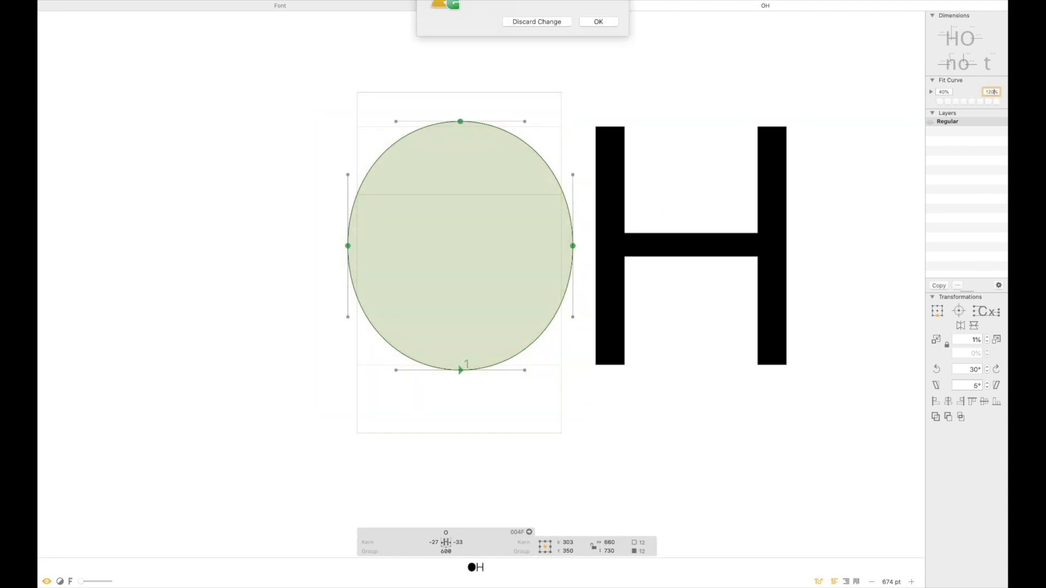
{"action": "left_click", "coordinate": [590, 51]}
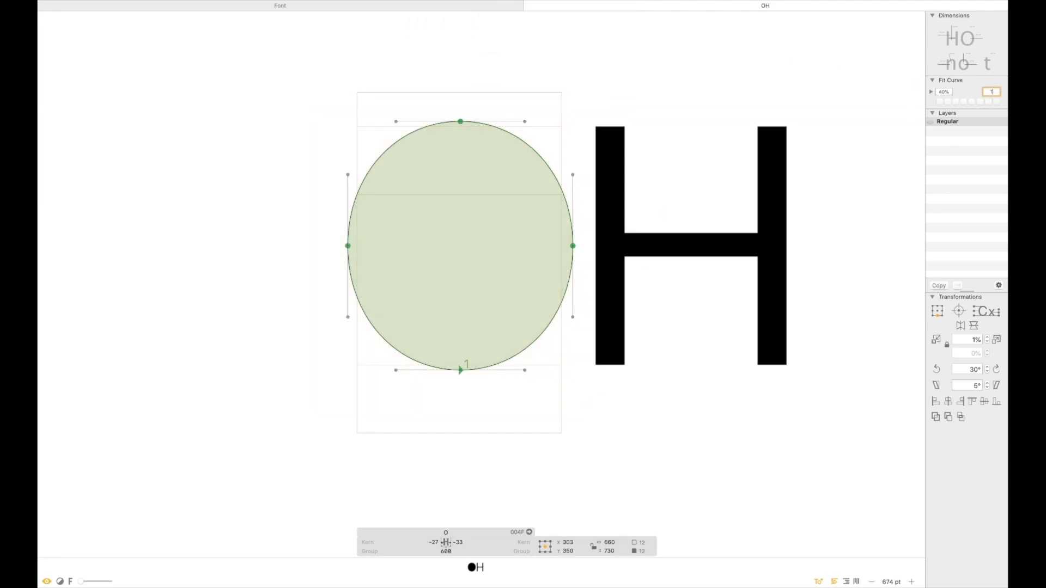
{"action": "type", "text": "100"}
{"action": "key", "text": "Return"}
Step: Compare neighbouring Fit Curve strengths on the O's ellipse again and return to the third-weakest one
{"action": "left_click", "coordinate": [963, 102]}
{"action": "left_click", "coordinate": [961, 102]}
{"action": "left_click", "coordinate": [963, 102]}
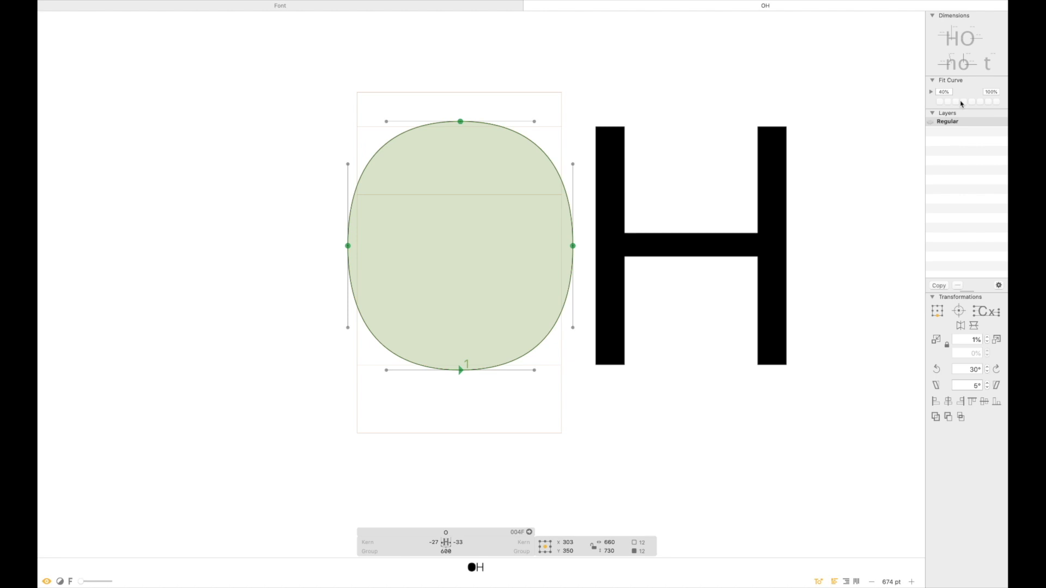
{"action": "left_click", "coordinate": [958, 102]}
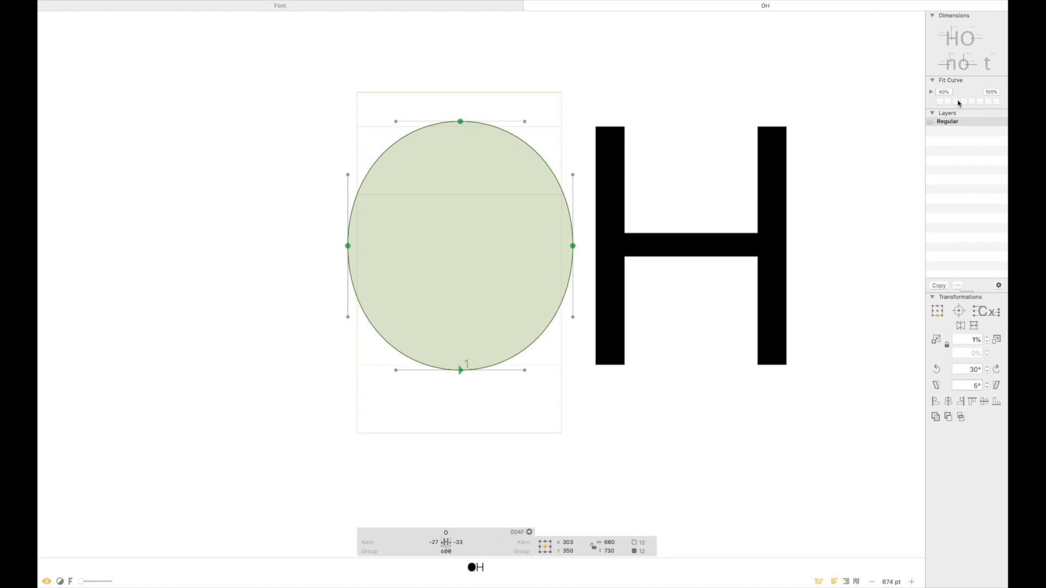
{"action": "left_click", "coordinate": [932, 93]}
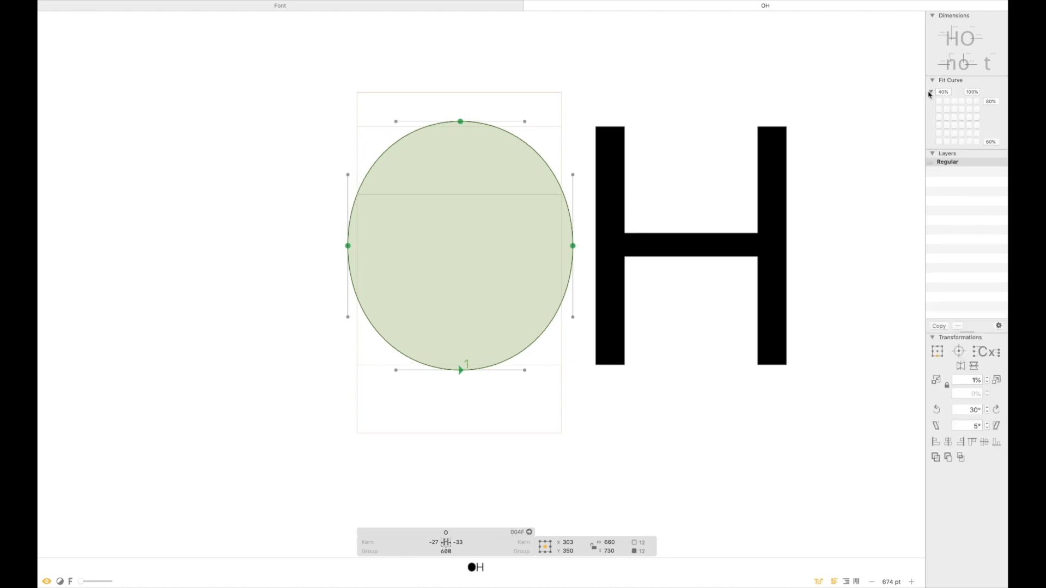
{"action": "left_click", "coordinate": [931, 93]}
{"action": "left_click", "coordinate": [568, 115]}
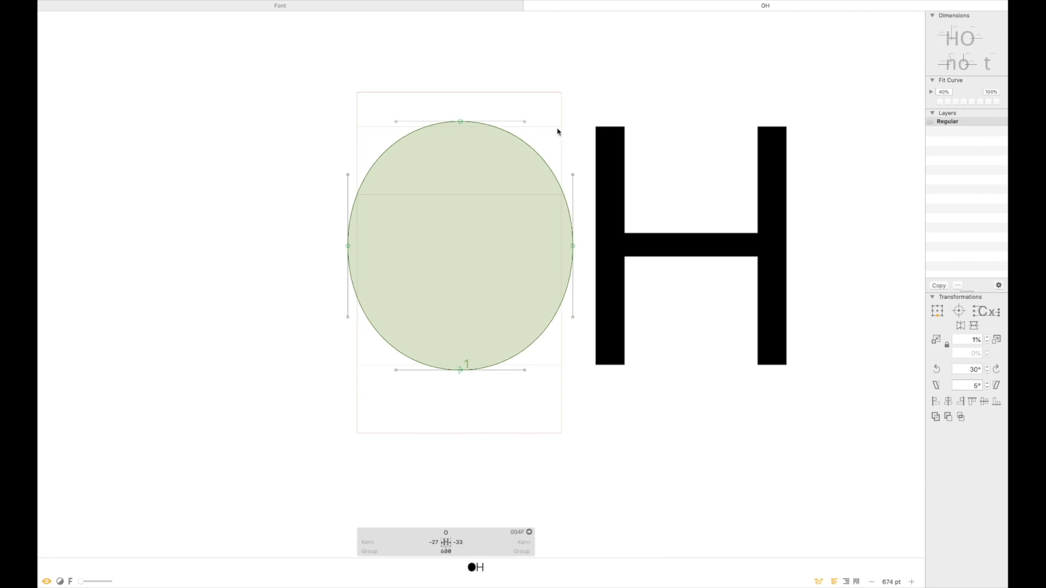
Step: Duplicate the O's ellipse in place and shrink the copy about its centre in repeated 1% reductions to form the counter
{"action": "double_click", "coordinate": [536, 157]}
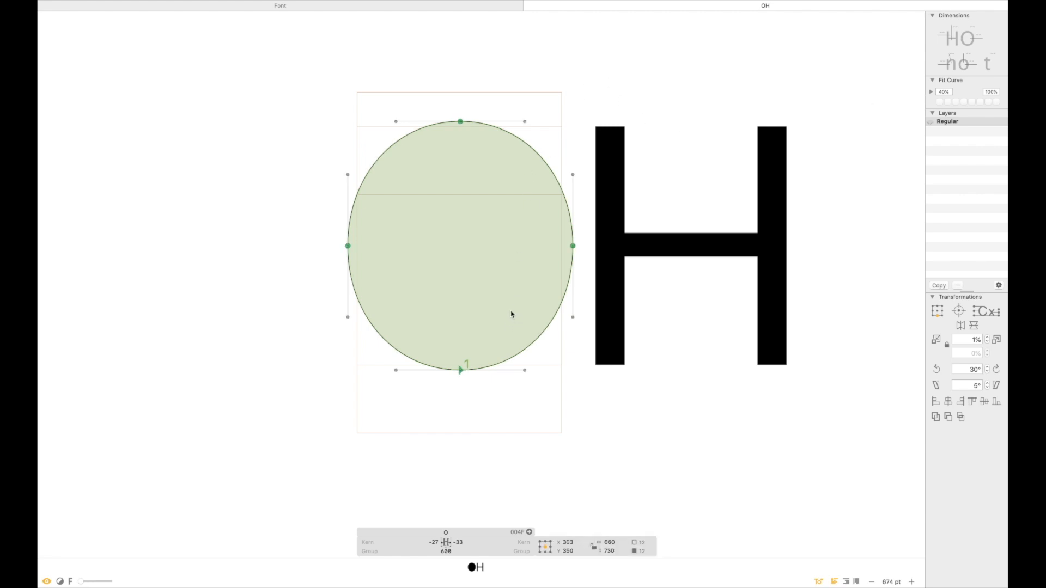
{"action": "key", "text": "super+v"}
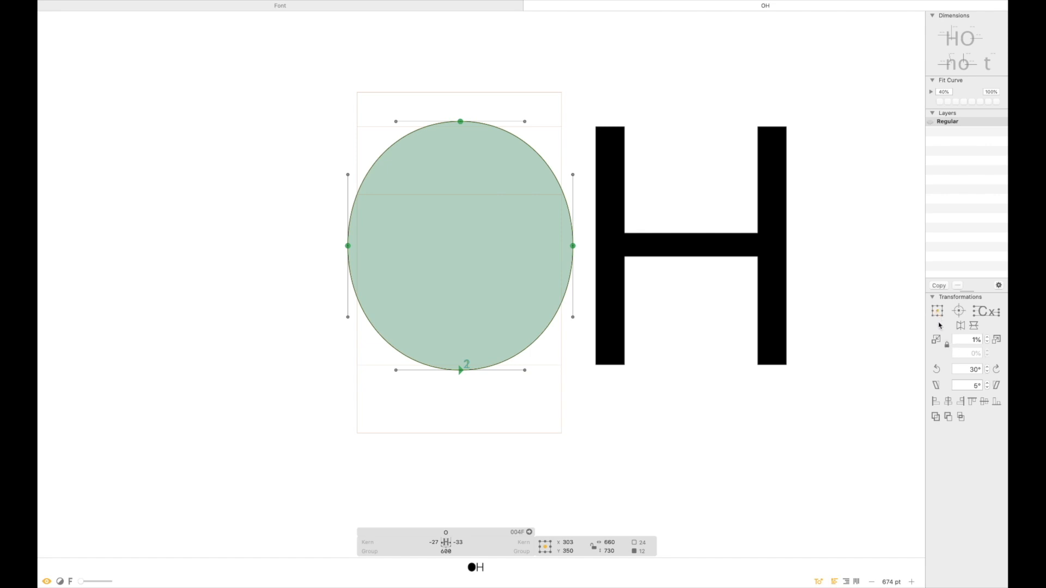
{"action": "left_click", "coordinate": [938, 339]}
{"action": "left_click", "coordinate": [937, 339]}
{"action": "left_click", "coordinate": [937, 339]}
{"action": "left_click", "coordinate": [936, 340]}
{"action": "left_click", "coordinate": [936, 340]}
{"action": "left_click", "coordinate": [936, 340]}
{"action": "left_click", "coordinate": [936, 340]}
{"action": "left_click", "coordinate": [936, 340]}
{"action": "left_click", "coordinate": [936, 340]}
{"action": "left_click", "coordinate": [936, 340]}
{"action": "left_click", "coordinate": [936, 340]}
{"action": "left_click", "coordinate": [936, 340]}
Step: Copy the H's left stem and paste it into the O glyph as a stroke-thickness reference
{"action": "double_click", "coordinate": [613, 220]}
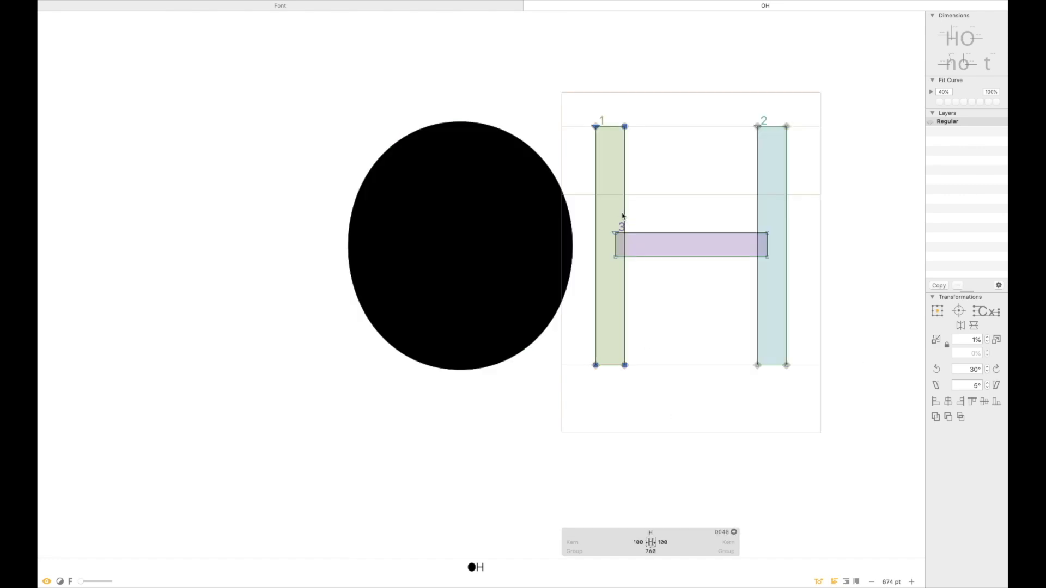
{"action": "left_click", "coordinate": [628, 215]}
{"action": "double_click", "coordinate": [625, 213]}
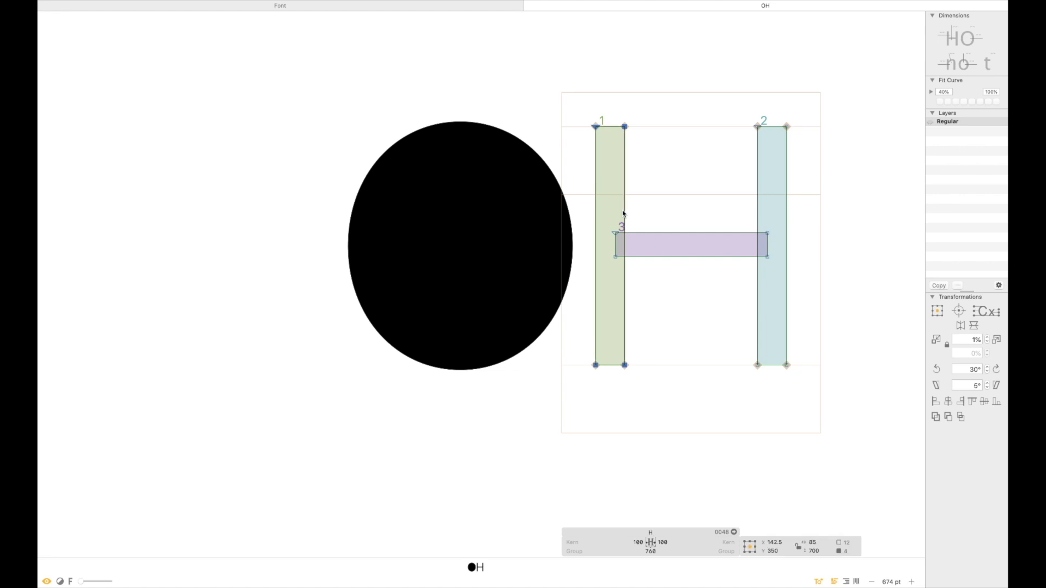
{"action": "left_click", "coordinate": [535, 119]}
{"action": "double_click", "coordinate": [479, 171]}
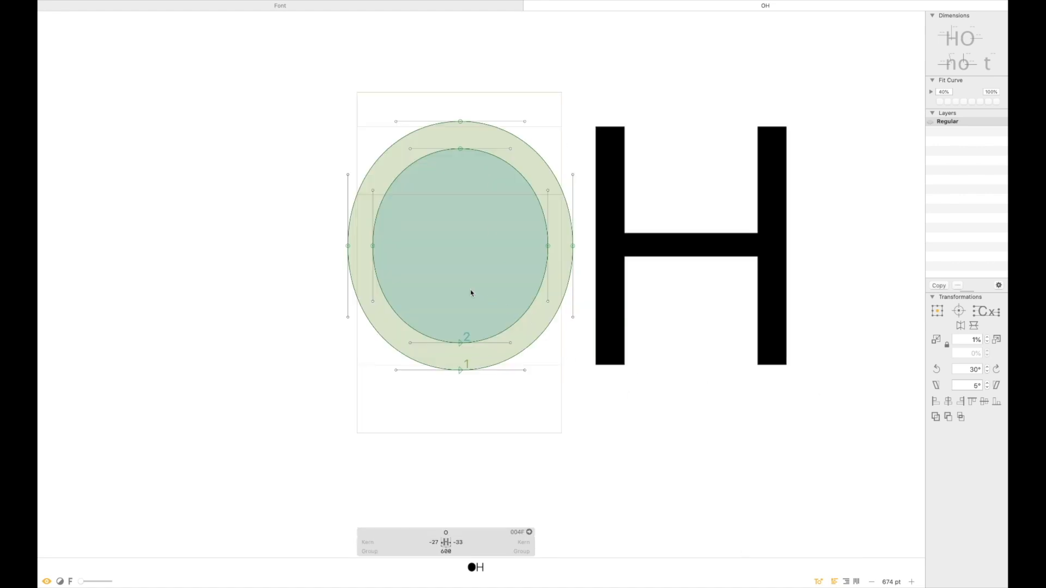
{"action": "key", "text": "super+v"}
Step: Align the pasted stem's left edge with the leftmost point of the O's outer ellipse
{"action": "left_click_drag", "start_coordinate": [404, 228], "coordinate": [377, 233]}
{"action": "key", "text": "super+space"}
{"action": "left_click_drag", "start_coordinate": [417, 192], "coordinate": [298, 315]}
{"action": "key", "text": "Left"}
{"action": "key", "text": "Left"}
{"action": "key", "text": "Left"}
{"action": "key", "text": "Left"}
{"action": "key", "text": "Left"}
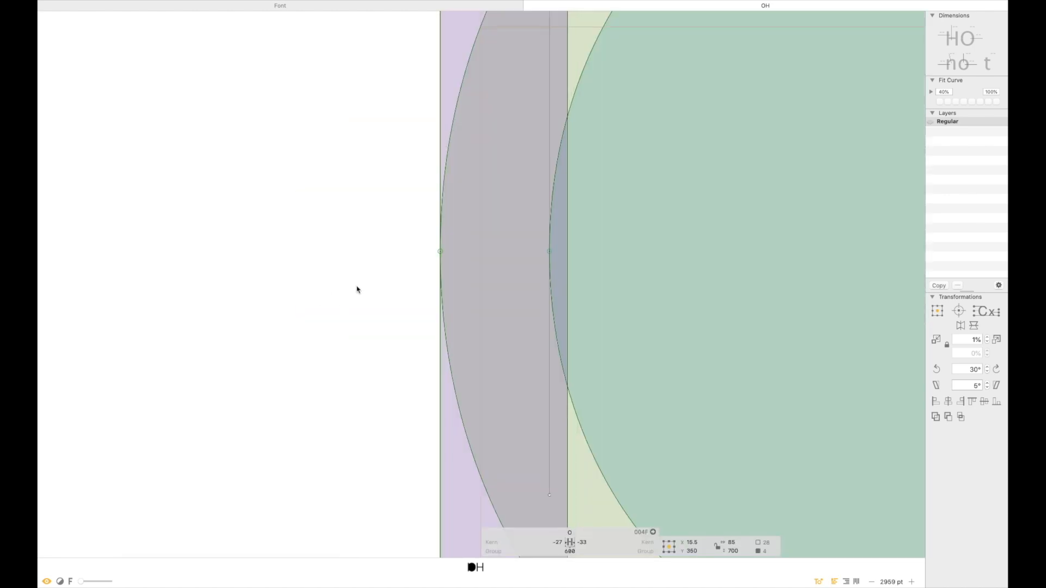
{"action": "key", "text": "super+minus"}
{"action": "key", "text": "super+minus"}
{"action": "key", "text": "super+minus"}
{"action": "key", "text": "super+minus"}
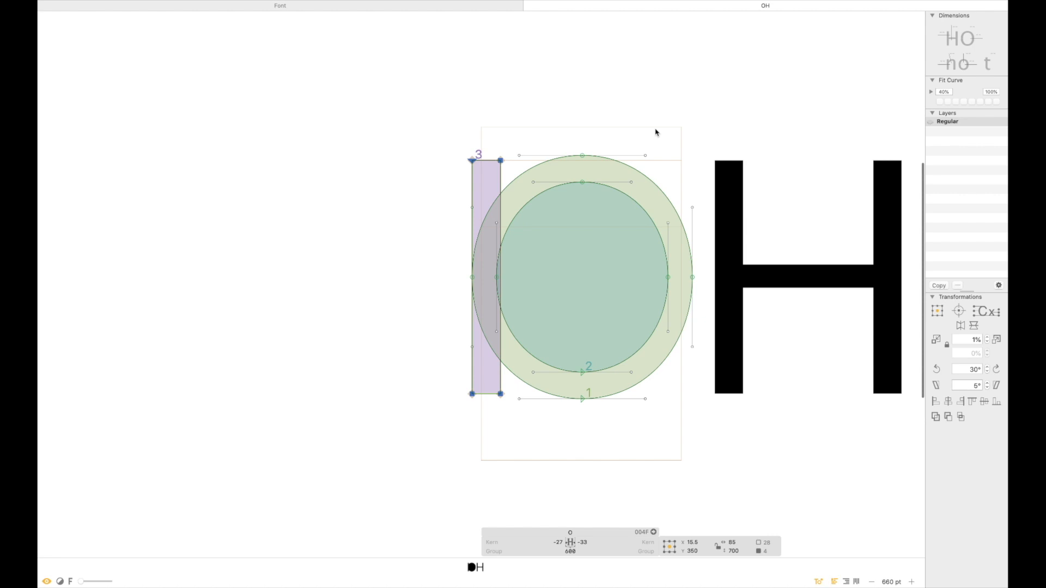
Step: Scale the O's counter down in repeated 1% reductions until its side stroke matches the width of the stem reference
{"action": "scroll", "coordinate": [656, 132], "scroll_direction": "up", "scroll_amount": 5}
{"action": "double_click", "coordinate": [619, 135]}
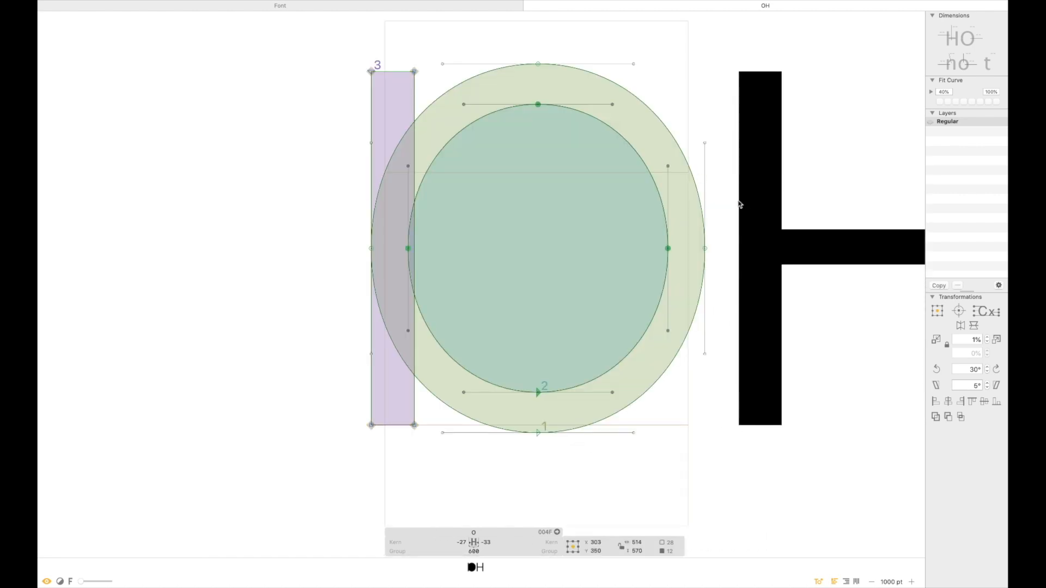
{"action": "left_click", "coordinate": [935, 342]}
{"action": "left_click", "coordinate": [935, 342]}
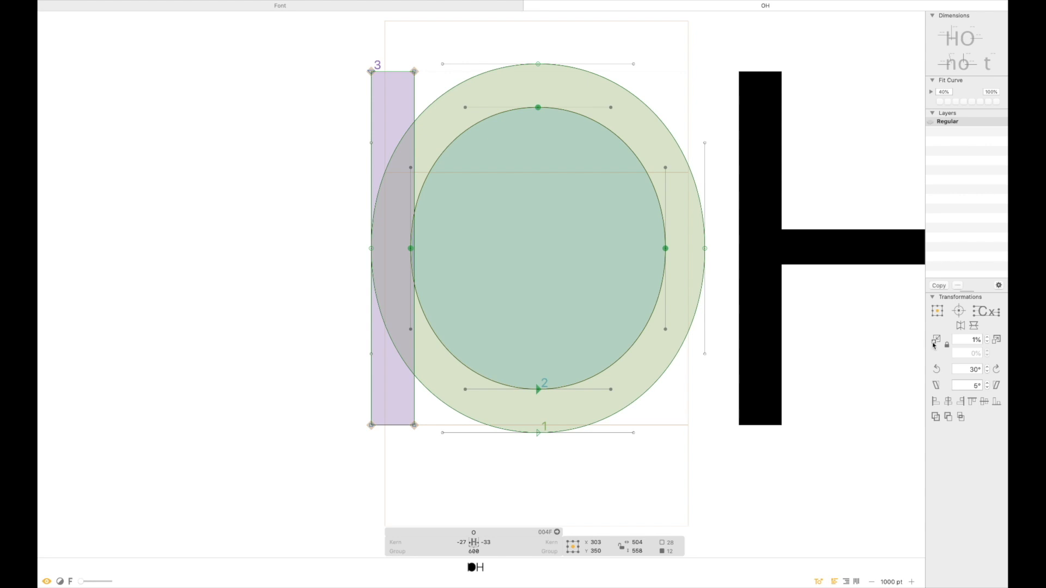
{"action": "left_click", "coordinate": [933, 342]}
{"action": "left_click", "coordinate": [934, 343]}
{"action": "left_click", "coordinate": [934, 342]}
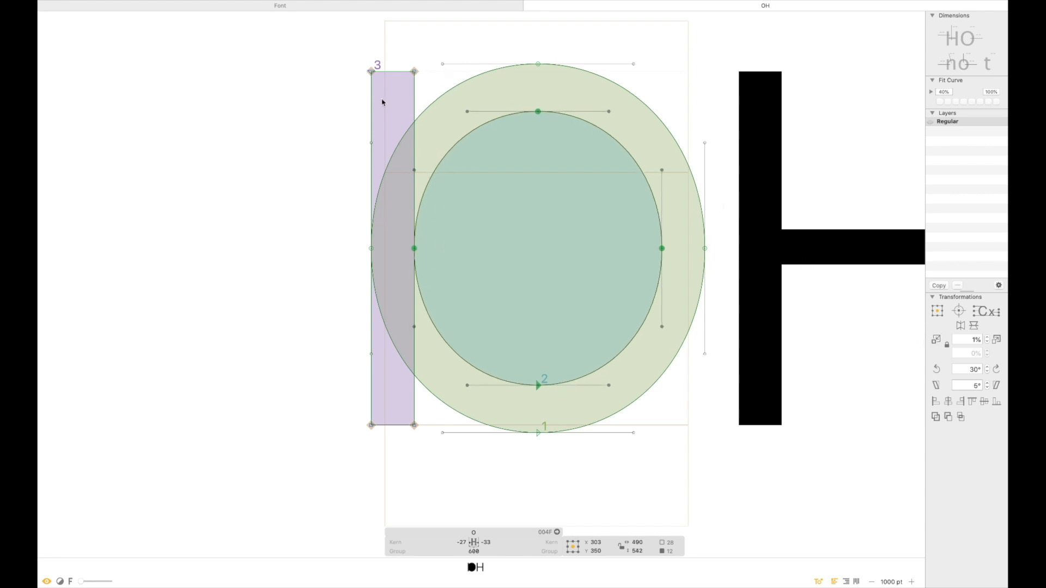
Step: Move the stem reference to the O's right side, aligned with the outer ellipse's rightmost point, to check the stroke thickness there
{"action": "left_click", "coordinate": [338, 120]}
{"action": "left_click", "coordinate": [376, 117]}
{"action": "left_click_drag", "start_coordinate": [376, 117], "coordinate": [663, 119]}
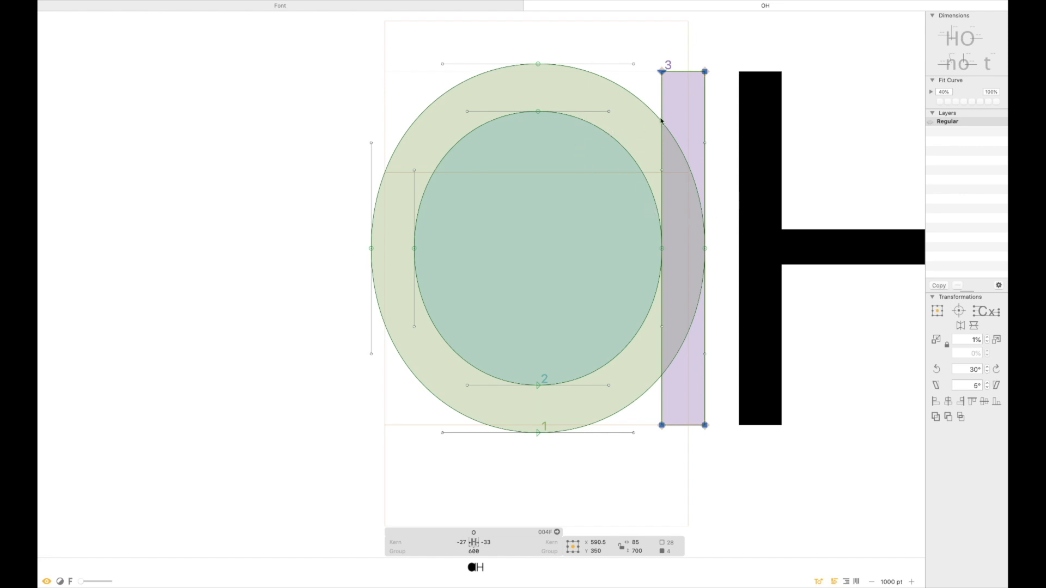
{"action": "left_click", "coordinate": [633, 157]}
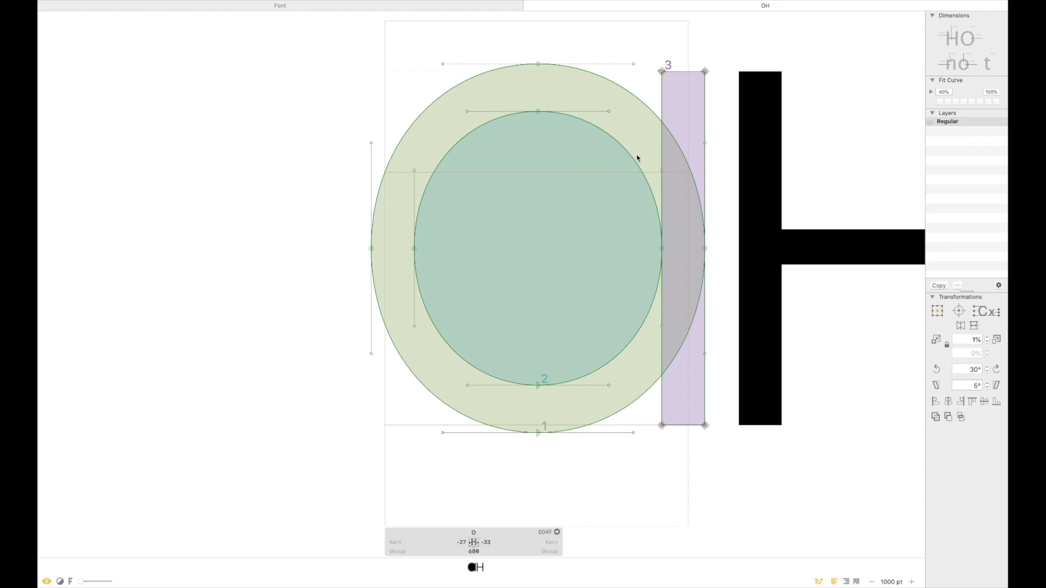
{"action": "double_click", "coordinate": [635, 162]}
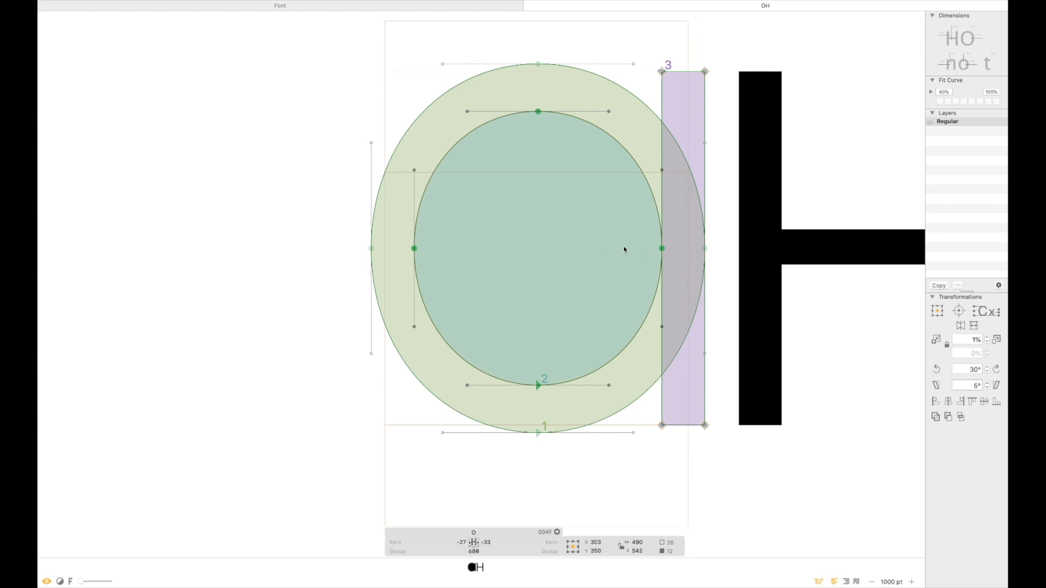
Step: Copy the H's crossbar into the O glyph and align its upper edge with the top of the outer ellipse
{"action": "left_click", "coordinate": [829, 133]}
{"action": "double_click", "coordinate": [872, 236]}
{"action": "double_click", "coordinate": [869, 229]}
{"action": "key", "text": "super+c"}
{"action": "left_click", "coordinate": [608, 71]}
{"action": "key", "text": "super+v"}
{"action": "left_click_drag", "start_coordinate": [635, 232], "coordinate": [592, 143]}
{"action": "left_click_drag", "start_coordinate": [584, 107], "coordinate": [593, 69]}
{"action": "key", "text": "Up"}
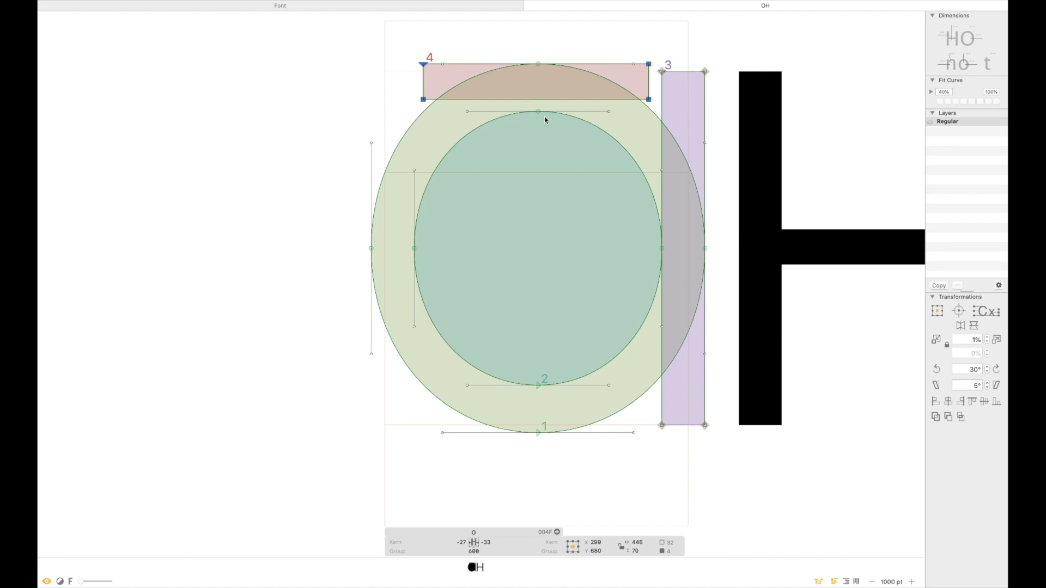
Step: Raise the counter's top node together with both upper side handles to meet the lower edge of the crossbar reference
{"action": "left_click", "coordinate": [537, 112]}
{"action": "left_click", "coordinate": [663, 171], "text": "shift"}
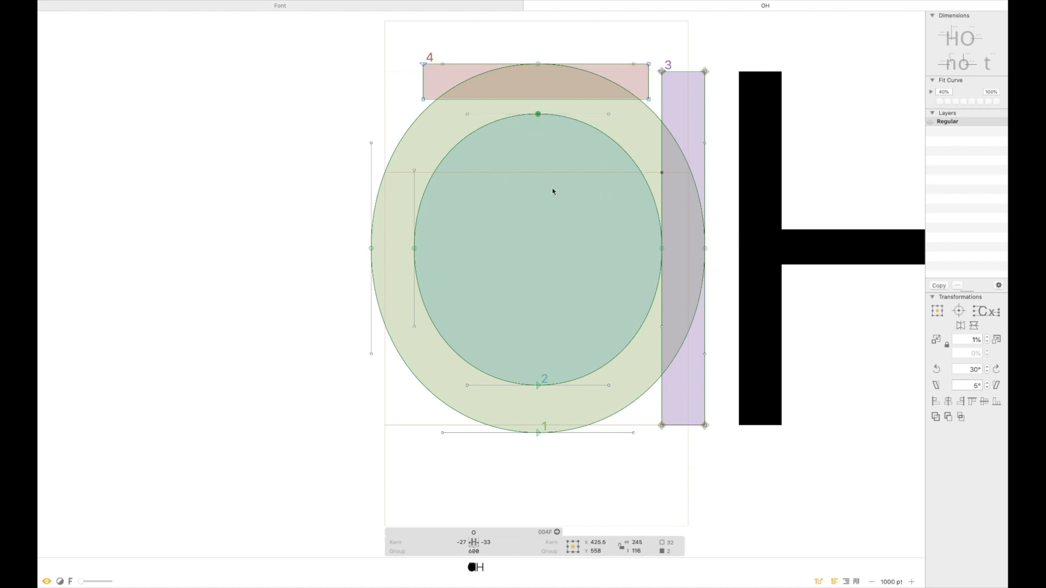
{"action": "key", "text": "super+z"}
{"action": "left_click", "coordinate": [414, 172], "text": "shift"}
{"action": "key", "text": "shift+Up"}
{"action": "key", "text": "shift+Up"}
{"action": "key", "text": "Up"}
{"action": "key", "text": "Up"}
{"action": "key", "text": "Up"}
{"action": "key", "text": "Up"}
{"action": "left_click", "coordinate": [502, 290]}
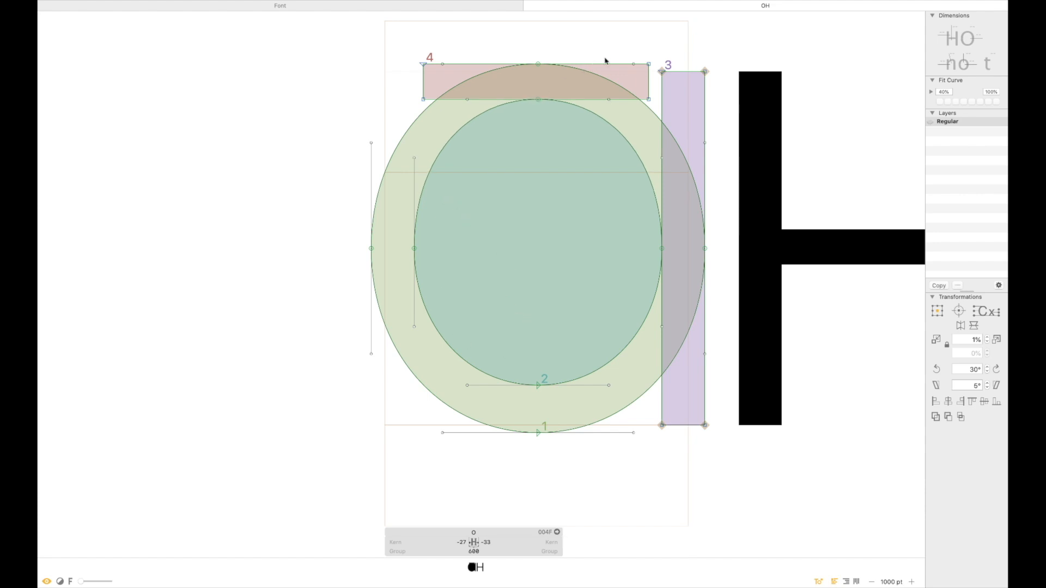
Step: Move the crossbar reference to the O's base and lower the counter's bottom node and lower side handles to its upper edge
{"action": "left_click_drag", "start_coordinate": [627, 68], "coordinate": [613, 400]}
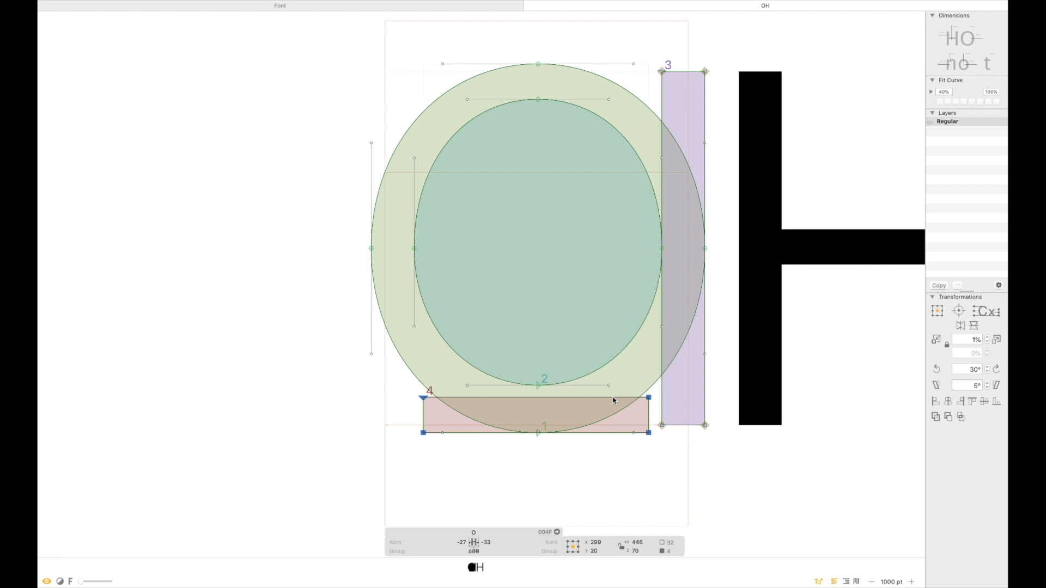
{"action": "left_click", "coordinate": [537, 386]}
{"action": "left_click", "coordinate": [662, 327], "text": "shift"}
{"action": "left_click_drag", "start_coordinate": [414, 327], "coordinate": [472, 339]}
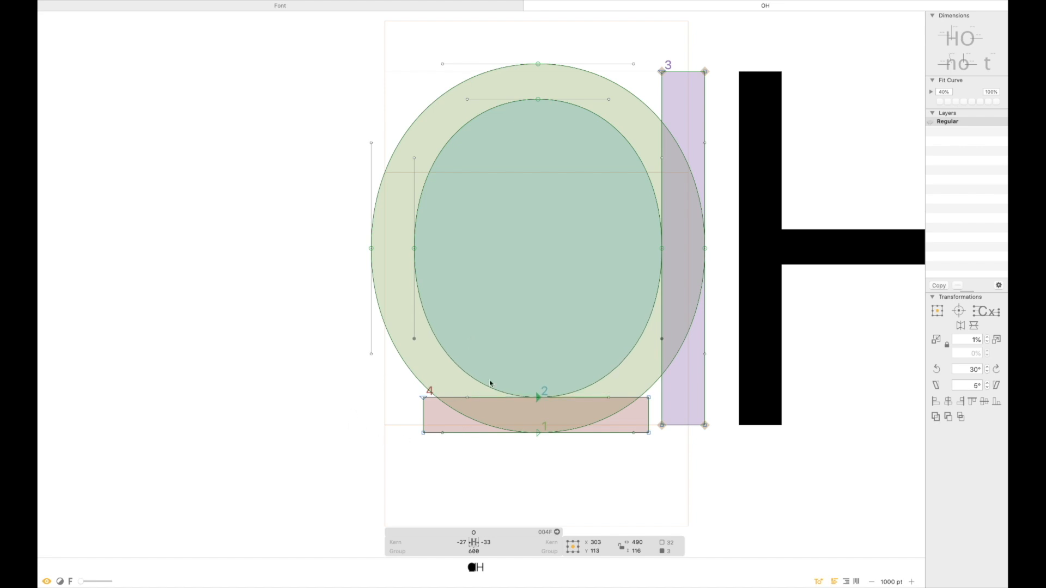
{"action": "left_click", "coordinate": [471, 448]}
{"action": "left_click_drag", "start_coordinate": [599, 370], "coordinate": [458, 465]}
{"action": "key", "text": "super+0"}
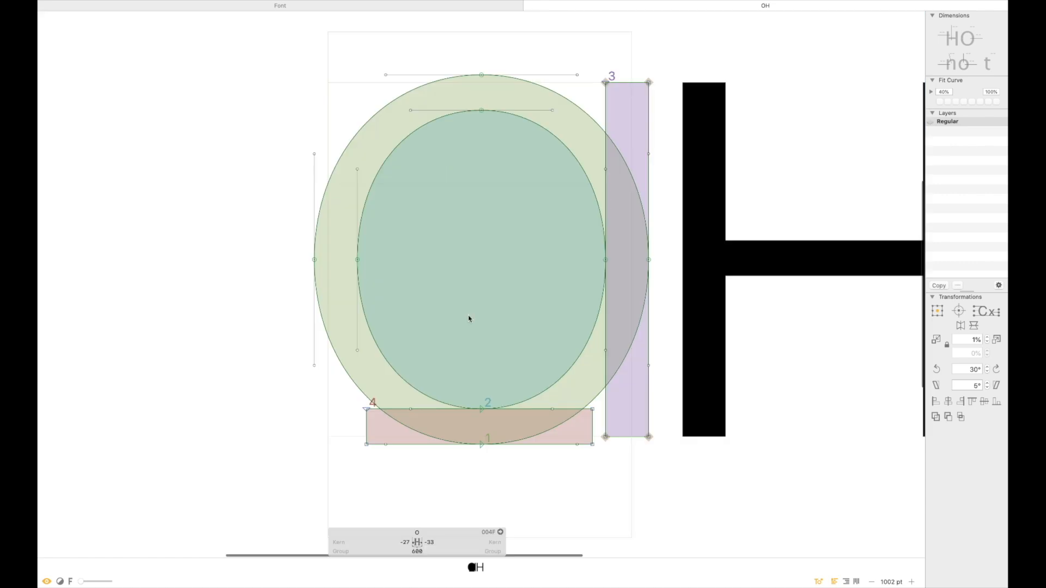
Step: Delete the crossbar and stem reference shapes from the O glyph
{"action": "left_click", "coordinate": [365, 423]}
{"action": "key", "text": "Delete"}
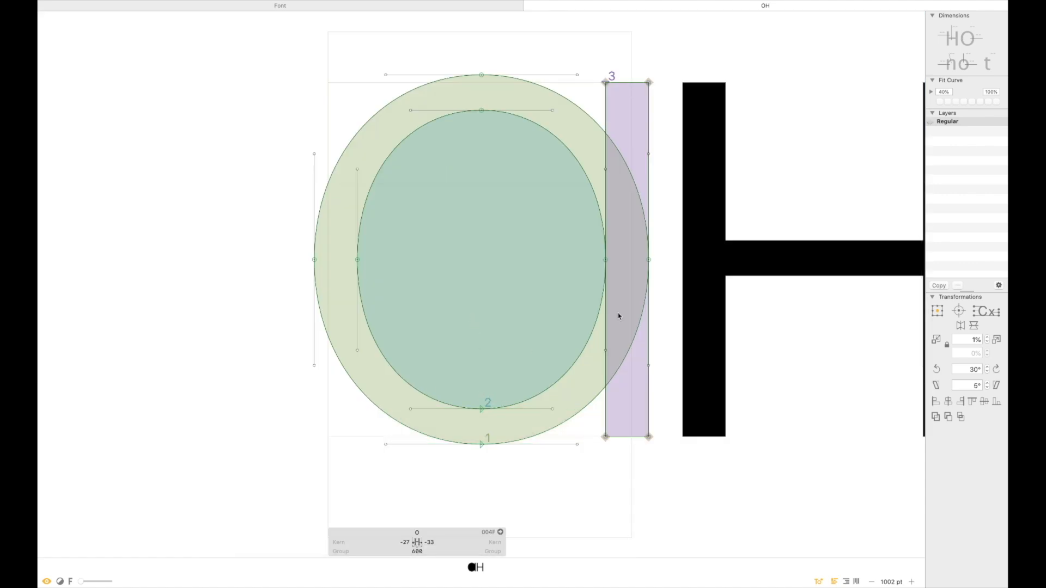
{"action": "key", "text": "Delete"}
{"action": "key", "text": "super+a"}
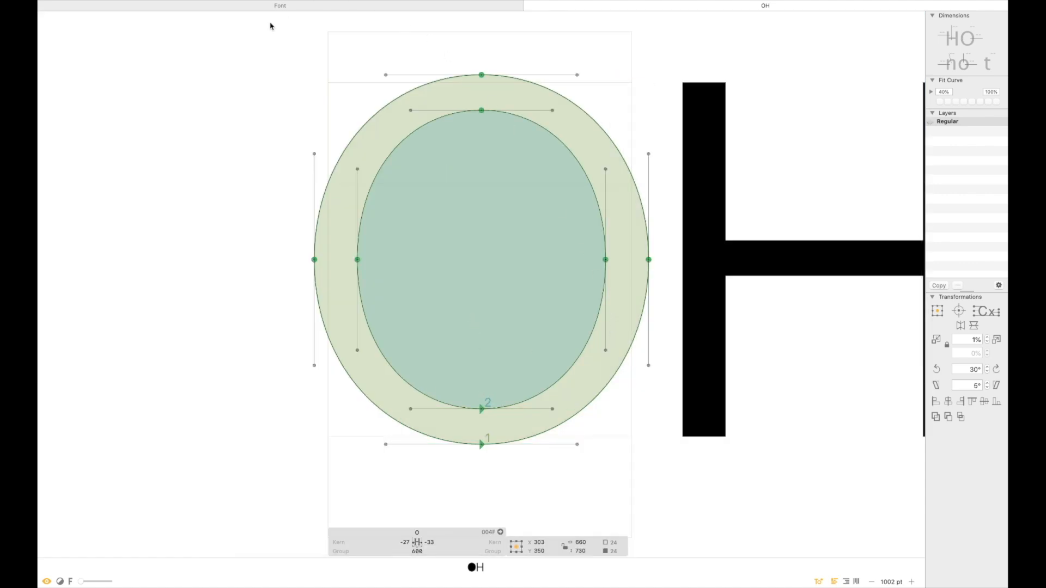
{"action": "left_click", "coordinate": [603, 42]}
Step: Apply the third-weakest Fit Curve strength to the O's counter
{"action": "double_click", "coordinate": [523, 116]}
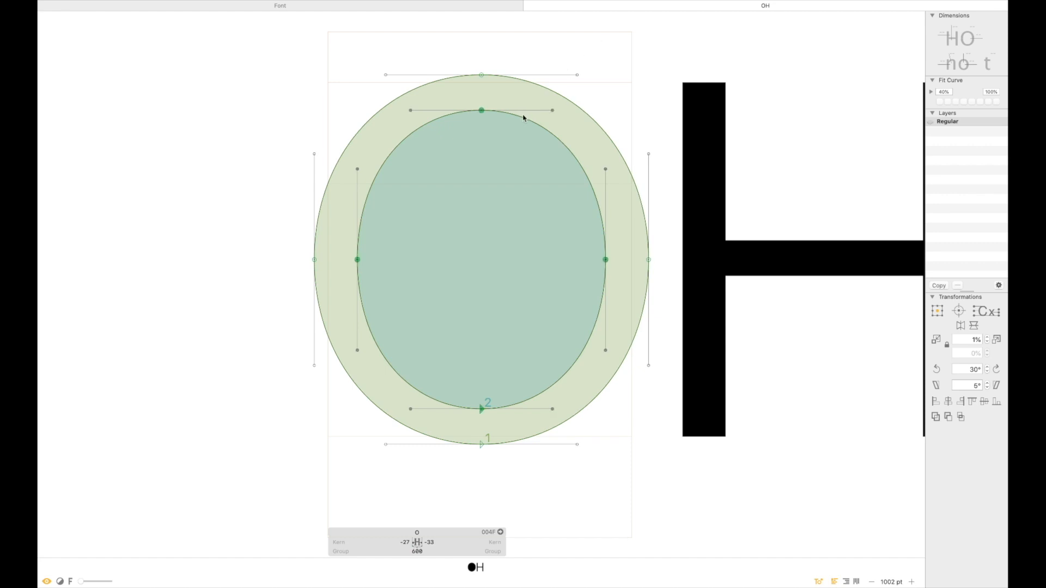
{"action": "left_click", "coordinate": [949, 102]}
{"action": "left_click", "coordinate": [956, 103]}
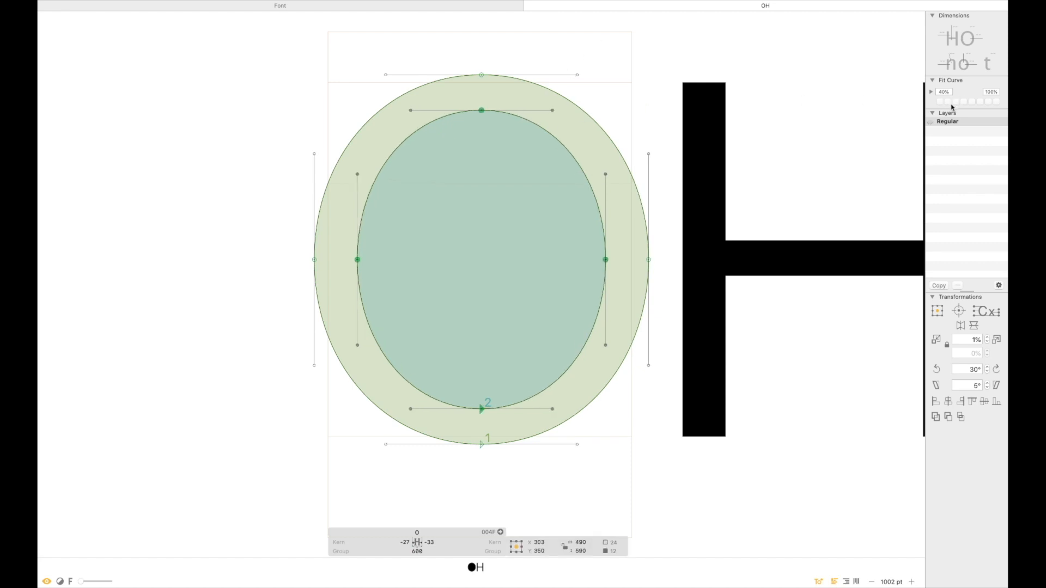
Step: Correct the path direction of both O contours so the counter is cut out of the outer shape
{"action": "key", "text": "super+a"}
{"action": "key", "text": "super+shift+r"}
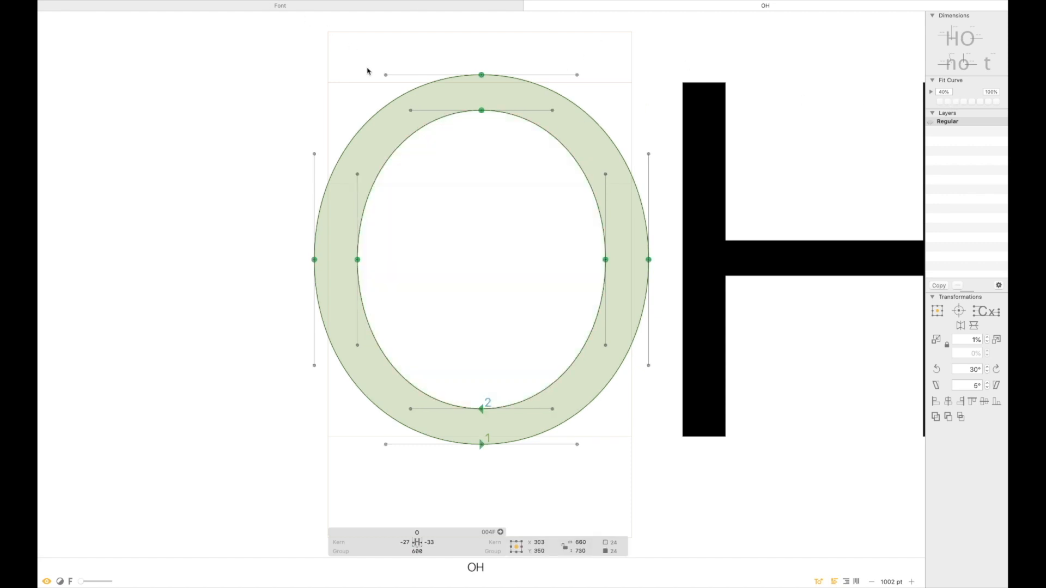
{"action": "left_click", "coordinate": [322, 80]}
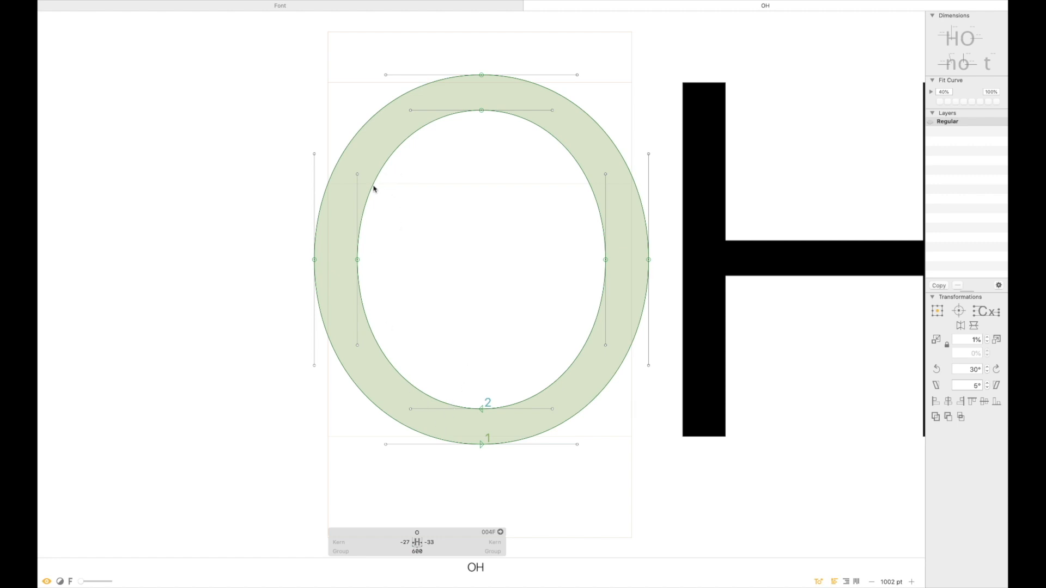
{"action": "left_click", "coordinate": [151, 0]}
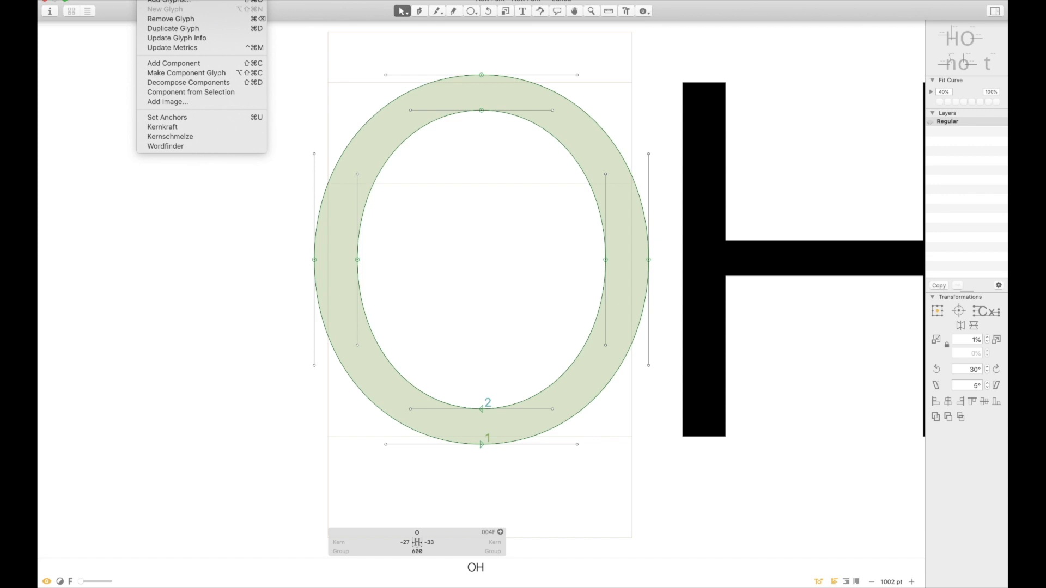
{"action": "mouse_move", "coordinate": [176, 0]}
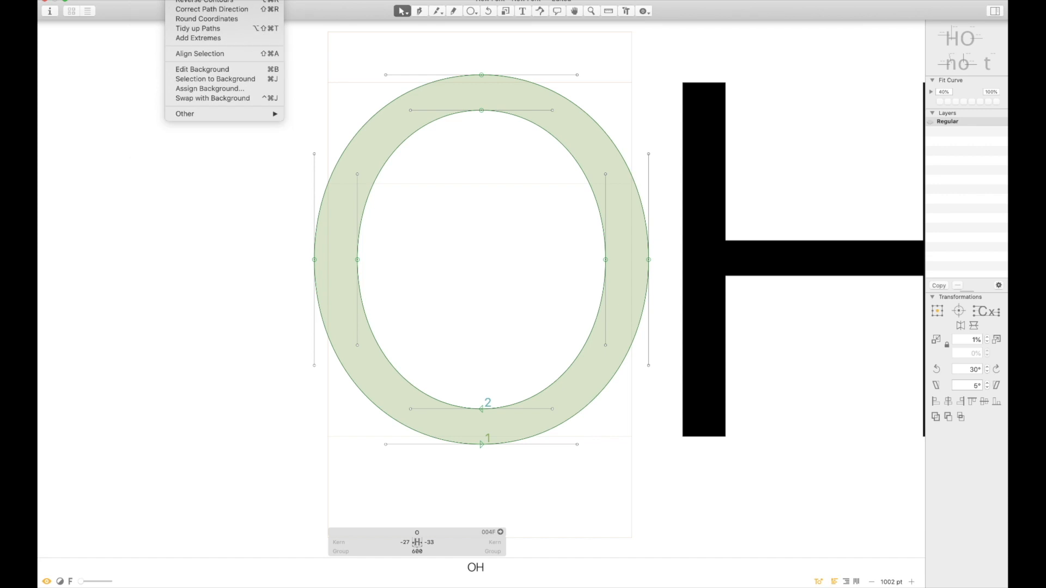
{"action": "left_click", "coordinate": [228, 141]}
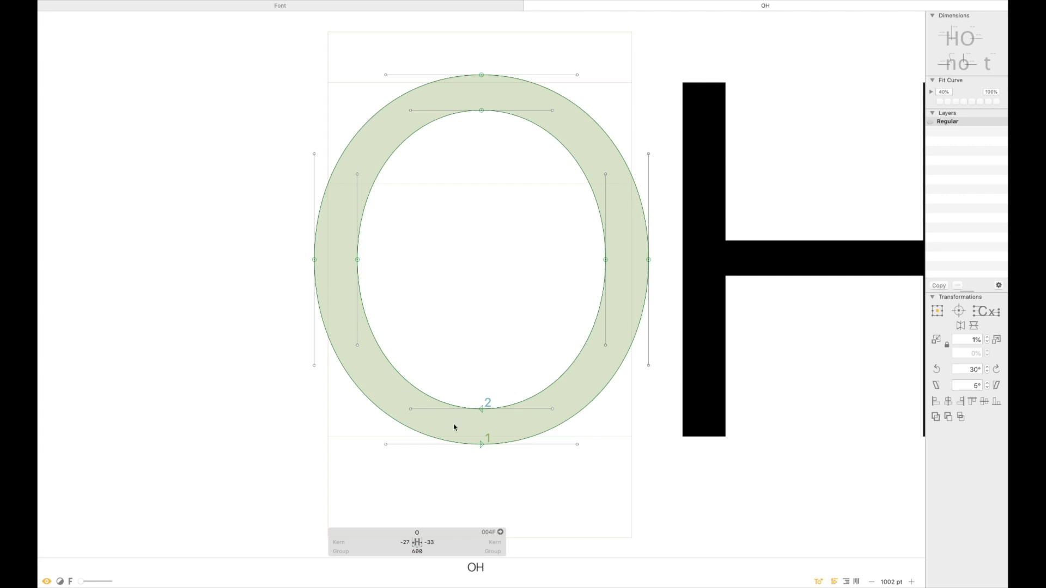
Step: Set both the left and right sidebearings of the O to 60
{"action": "left_click", "coordinate": [404, 542]}
{"action": "type", "text": "60"}
{"action": "key", "text": "Tab"}
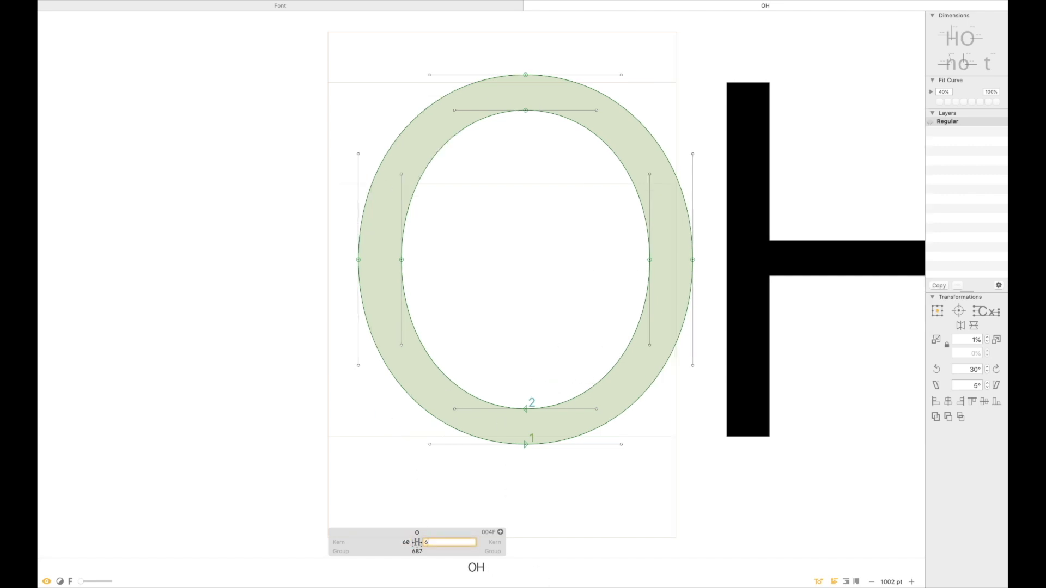
{"action": "type", "text": "60"}
{"action": "key", "text": "Return"}
Step: Examine the O and H as plain text at several sizes to compare their weight, proportions and spacing
{"action": "key", "text": "t"}
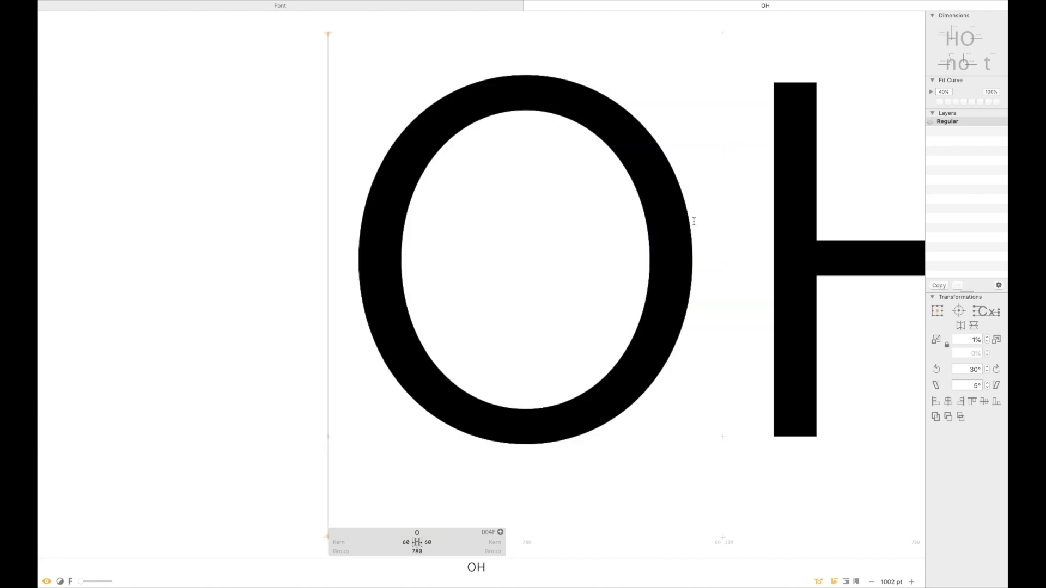
{"action": "key", "text": "Right"}
{"action": "key", "text": "super+minus"}
{"action": "key", "text": "super+minus"}
{"action": "key", "text": "super+minus"}
{"action": "key", "text": "super+minus"}
{"action": "key", "text": "Escape"}
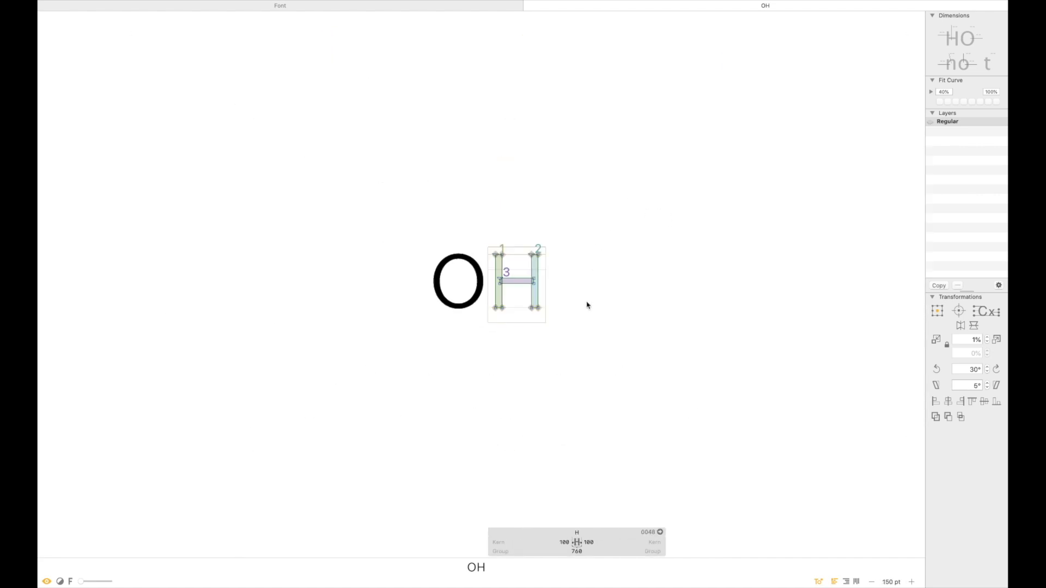
{"action": "key", "text": "t"}
{"action": "key", "text": "Right"}
{"action": "key", "text": "Escape"}
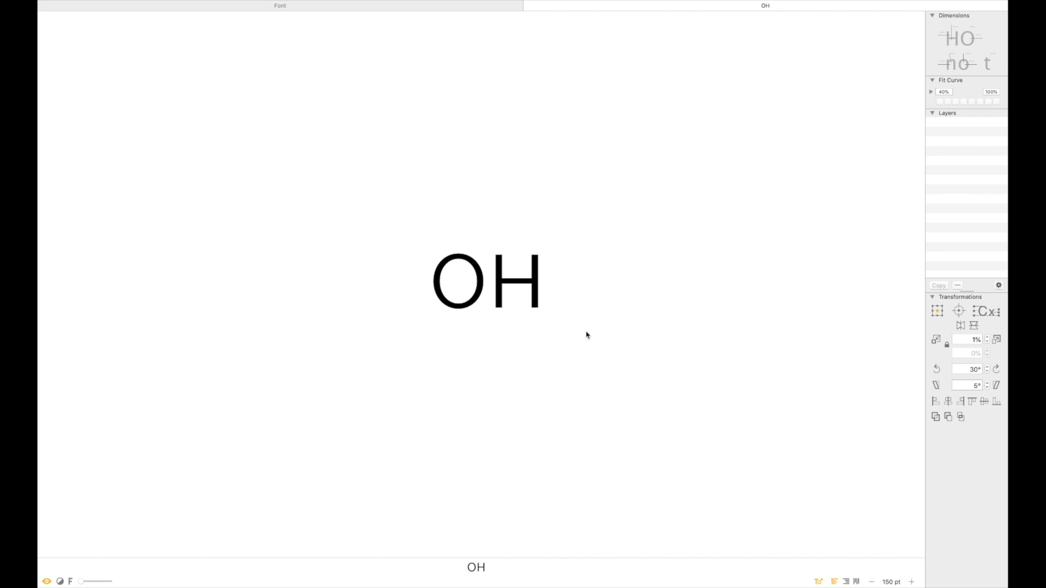
{"action": "scroll", "coordinate": [558, 295], "scroll_direction": "down", "scroll_amount": 10}
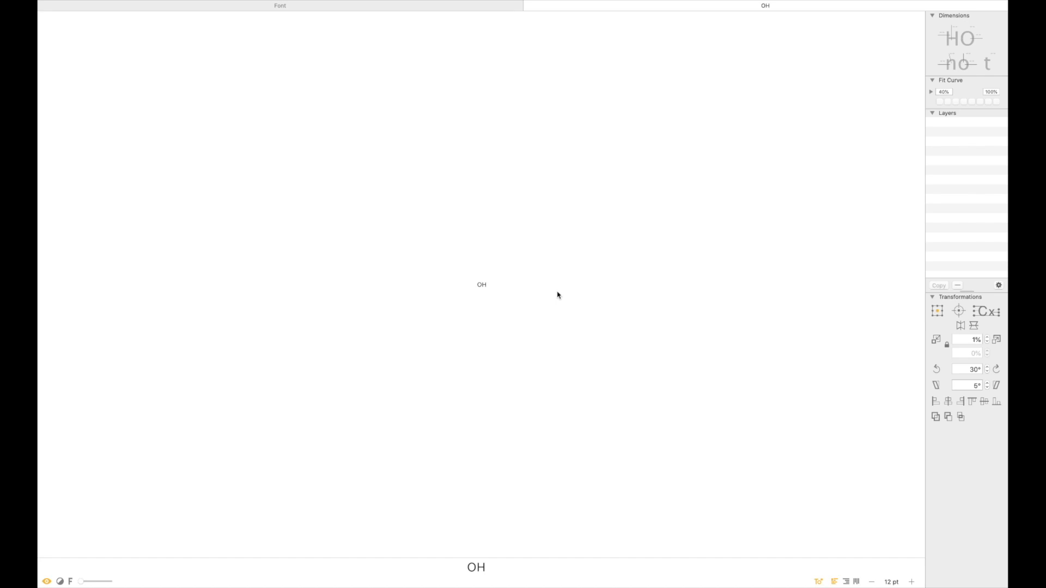
{"action": "scroll", "coordinate": [557, 295], "scroll_direction": "up", "scroll_amount": 10}
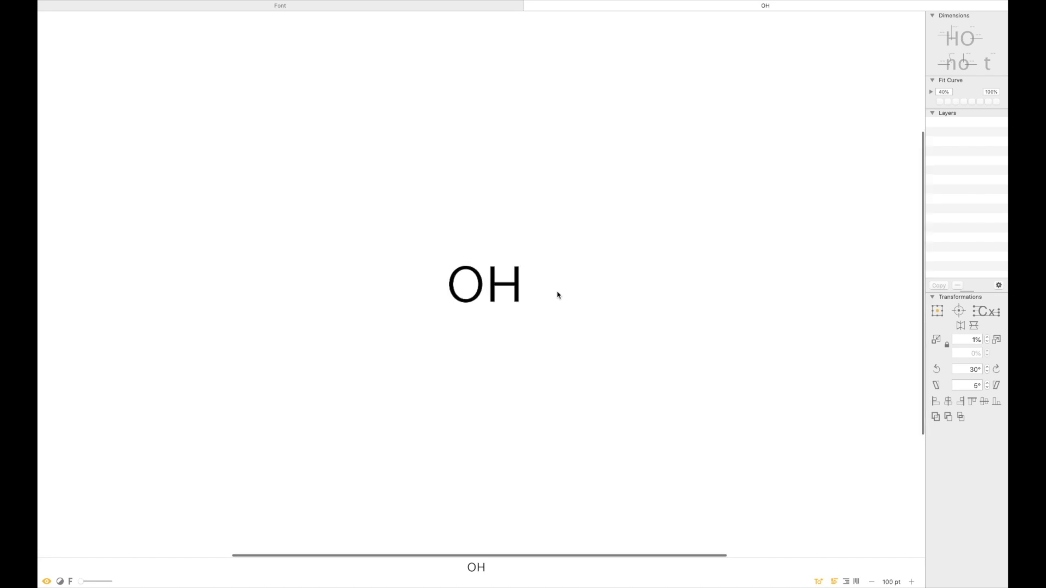
{"action": "scroll", "coordinate": [557, 295], "scroll_direction": "down", "scroll_amount": 5}
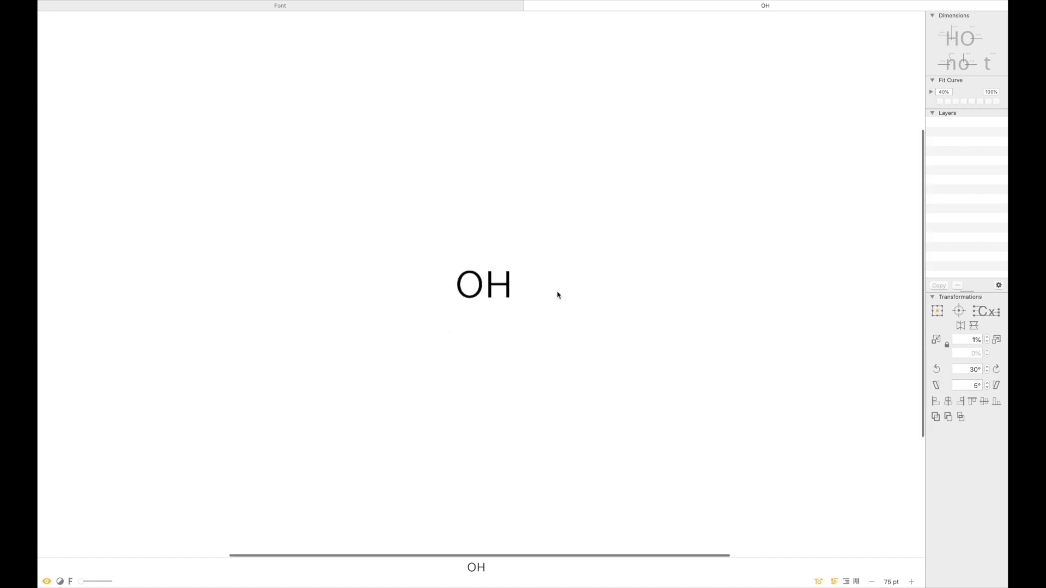
{"action": "scroll", "coordinate": [557, 294], "scroll_direction": "down", "scroll_amount": 3}
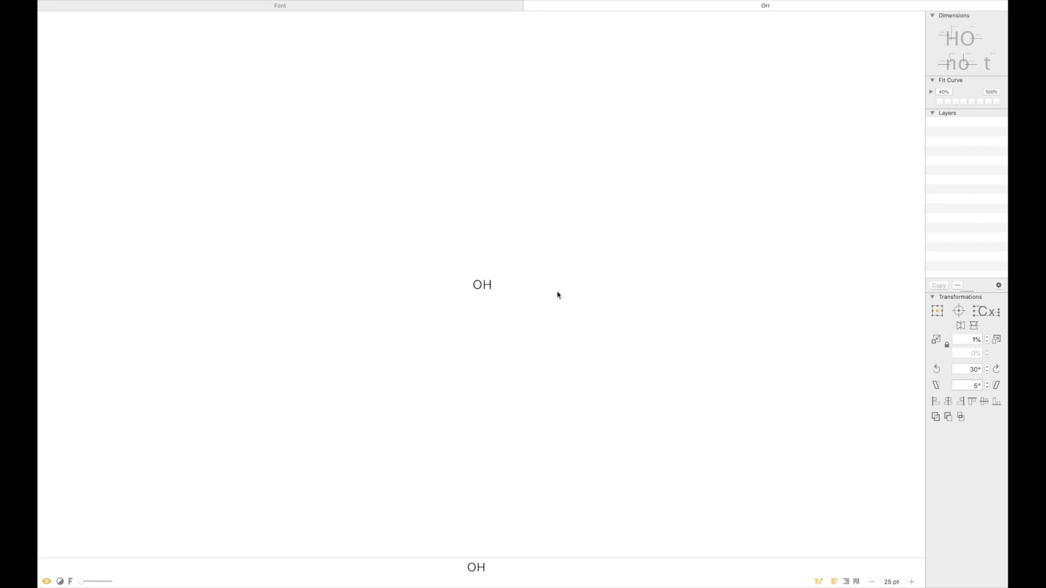
{"action": "scroll", "coordinate": [556, 294], "scroll_direction": "up", "scroll_amount": 4}
{"action": "scroll", "coordinate": [557, 294], "scroll_direction": "down", "scroll_amount": 4}
{"action": "scroll", "coordinate": [557, 295], "scroll_direction": "down", "scroll_amount": 2}
{"action": "scroll", "coordinate": [477, 315], "scroll_direction": "up", "scroll_amount": 10}
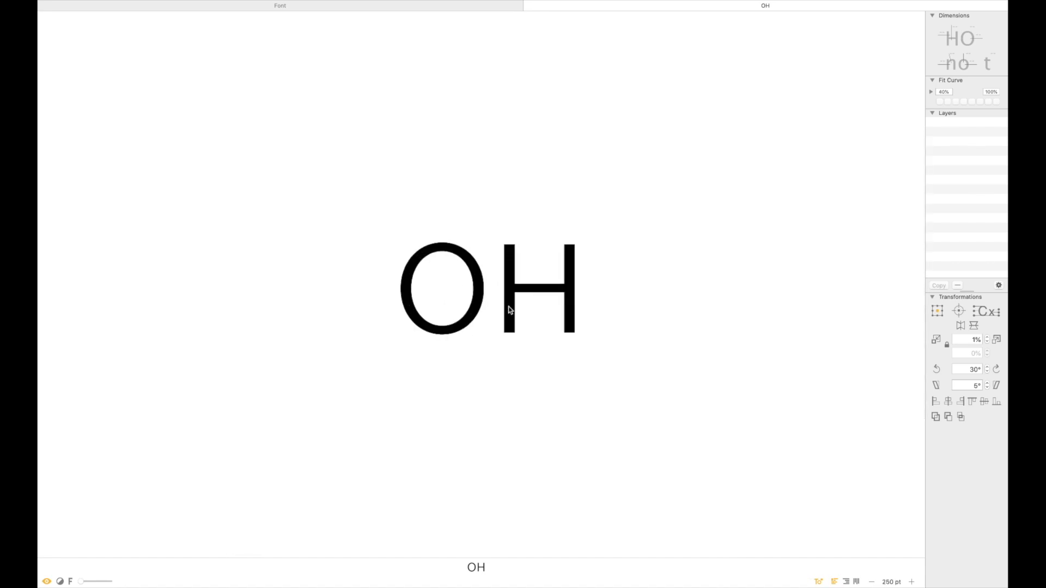
Step: Add a lowercase n after OH and paste the H's outlines into its glyph as a starting point
{"action": "left_click_drag", "start_coordinate": [630, 269], "coordinate": [577, 266]}
{"action": "type", "text": "n"}
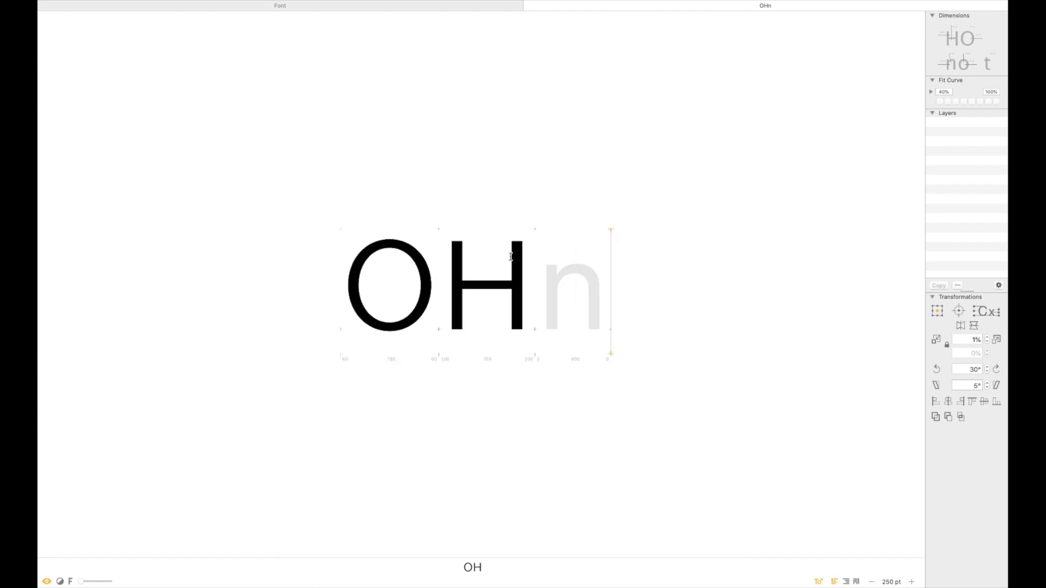
{"action": "double_click", "coordinate": [492, 285]}
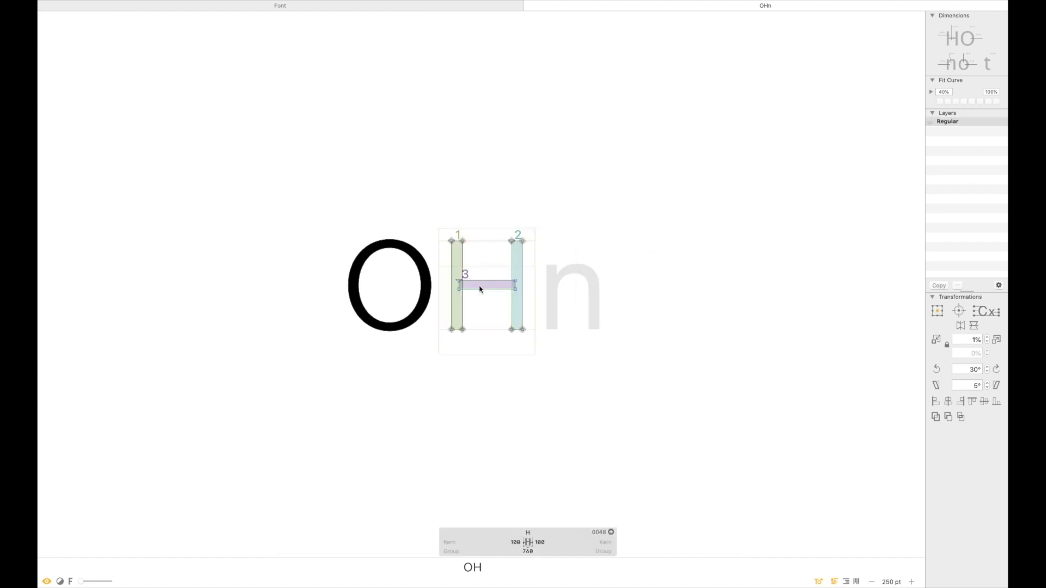
{"action": "double_click", "coordinate": [565, 303]}
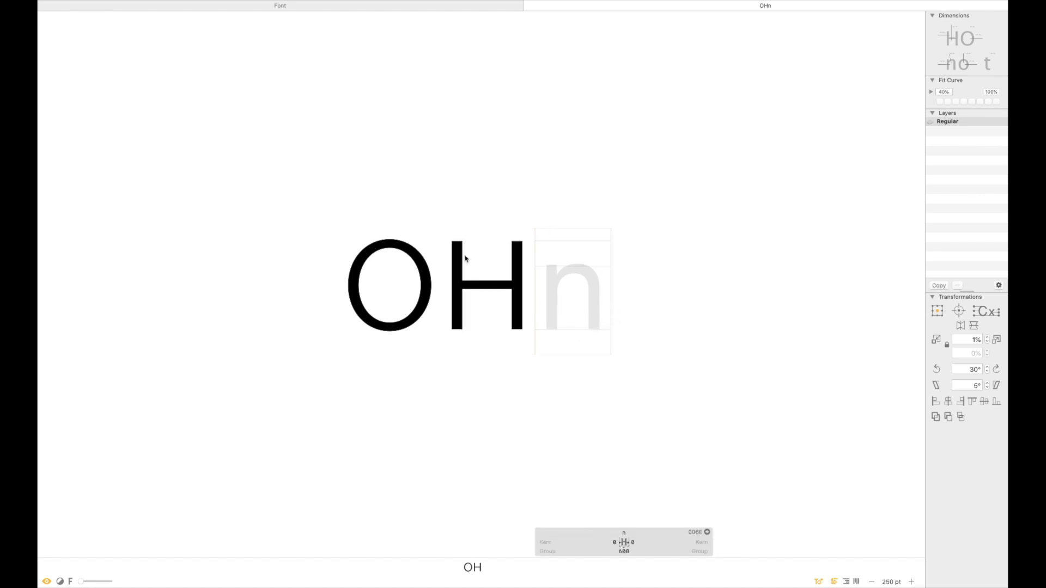
{"action": "key", "text": "super+v"}
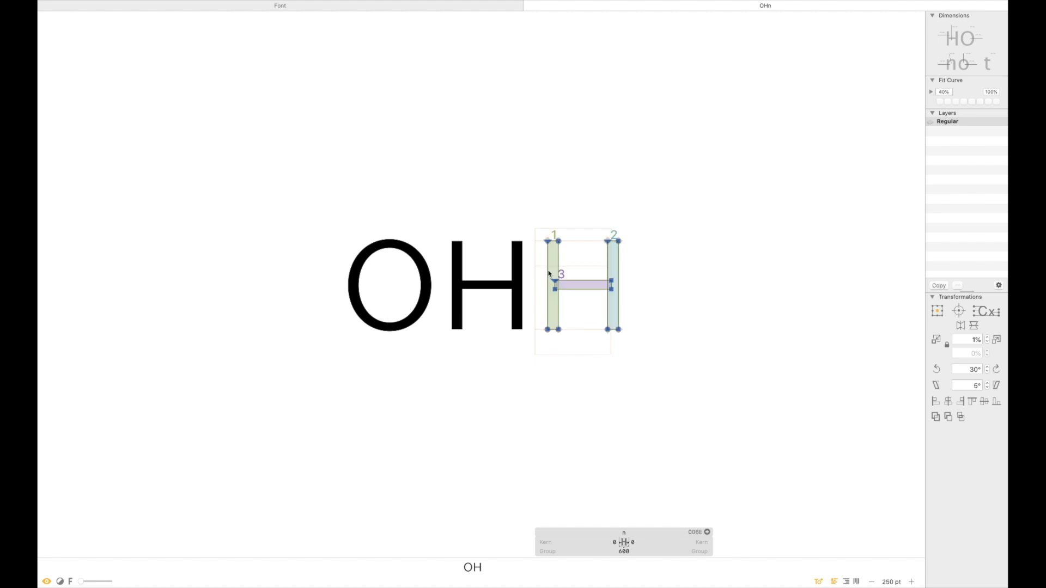
Step: Lower the top of the left stem in the n glyph to the x-height line
{"action": "left_click_drag", "start_coordinate": [729, 161], "coordinate": [333, 386]}
{"action": "left_click", "coordinate": [652, 250]}
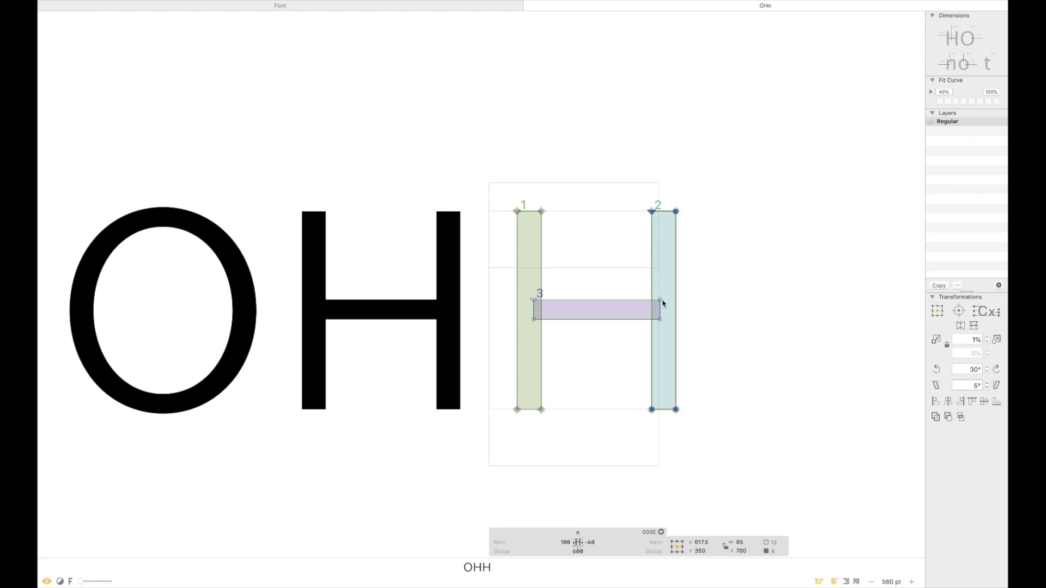
{"action": "left_click_drag", "start_coordinate": [567, 194], "coordinate": [549, 268]}
Step: Shift the right stem and the crossbar's right end 50 units left, making the n outlines 510 units wide overall
{"action": "left_click_drag", "start_coordinate": [718, 167], "coordinate": [601, 457]}
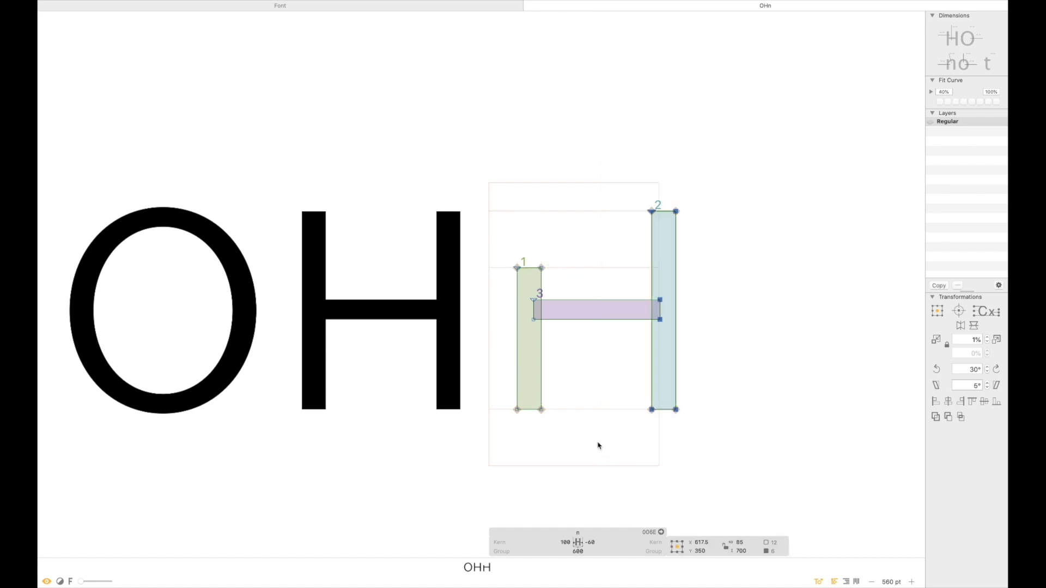
{"action": "key", "text": "super+a"}
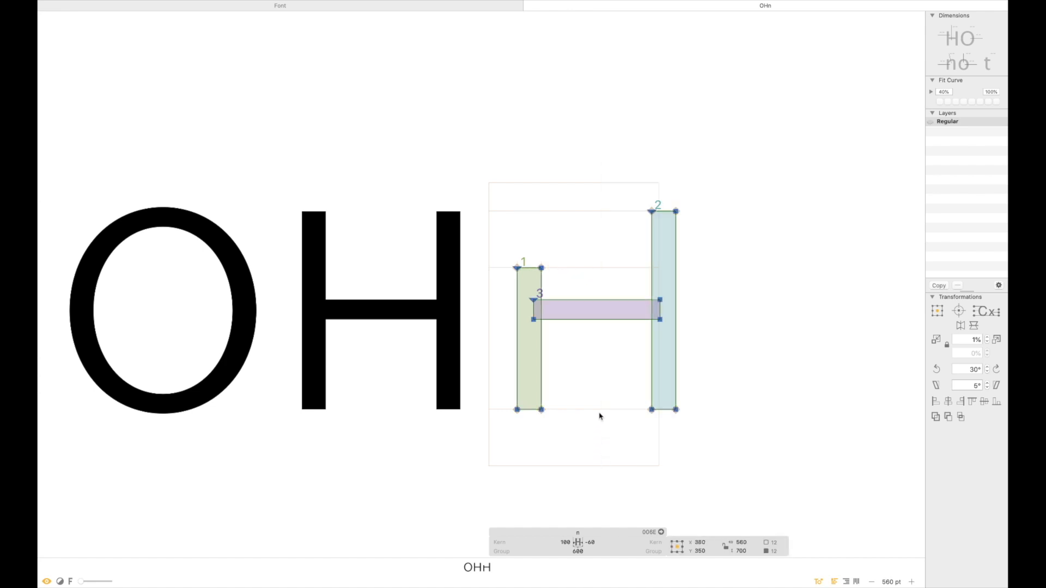
{"action": "left_click_drag", "start_coordinate": [713, 163], "coordinate": [615, 461]}
{"action": "key", "text": "shift+Left"}
{"action": "key", "text": "shift+Left"}
{"action": "key", "text": "shift+Left"}
{"action": "key", "text": "shift+Left"}
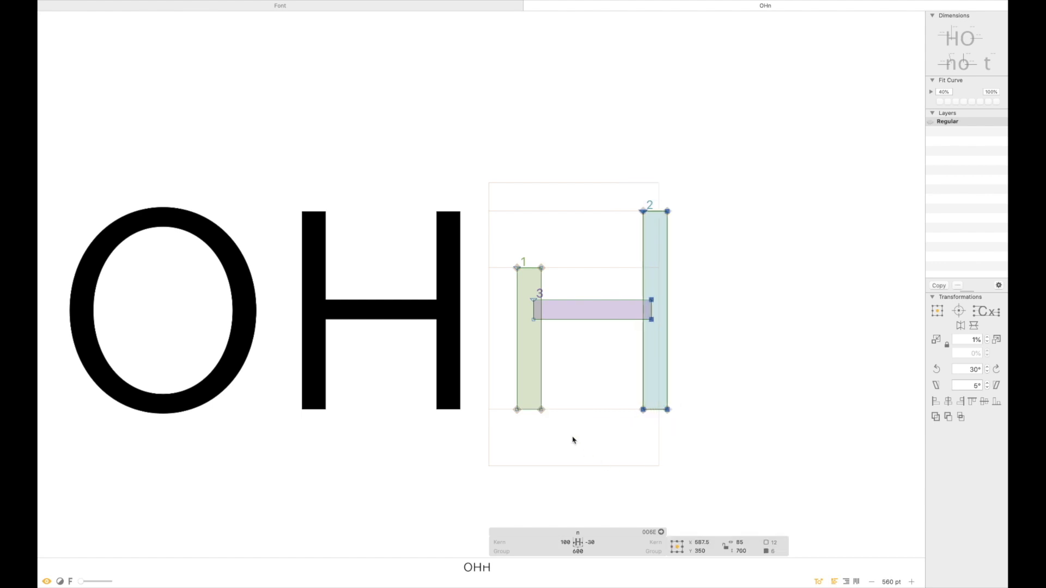
{"action": "key", "text": "super+a"}
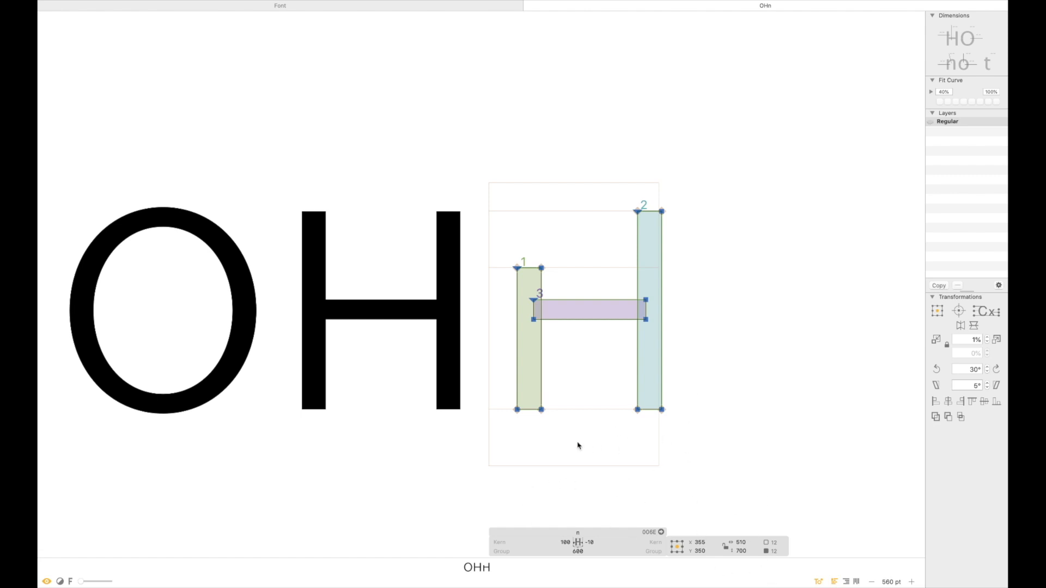
Step: Shorten the n's right stem by lowering its two upper nodes to about y 265
{"action": "left_click", "coordinate": [788, 274]}
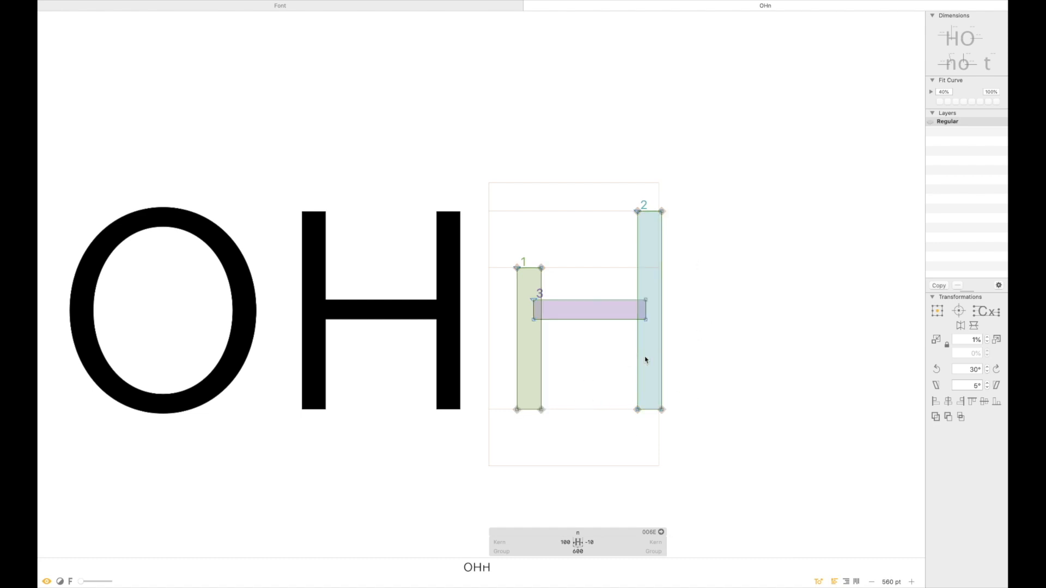
{"action": "key", "text": "super+a"}
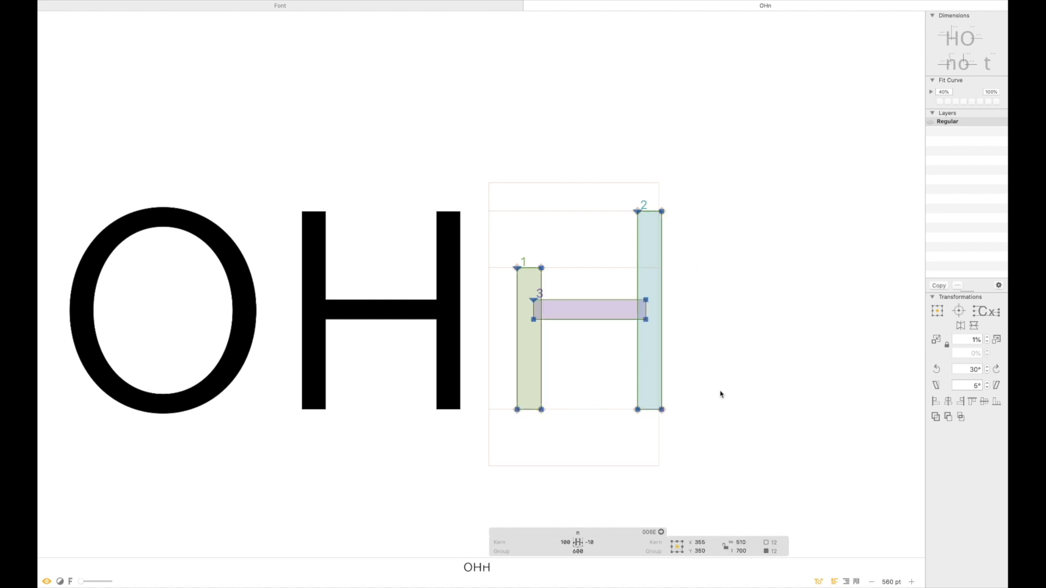
{"action": "left_click_drag", "start_coordinate": [590, 304], "coordinate": [591, 306]}
{"action": "key", "text": "super+z"}
{"action": "left_click_drag", "start_coordinate": [700, 192], "coordinate": [588, 229]}
{"action": "left_click_drag", "start_coordinate": [661, 211], "coordinate": [680, 338]}
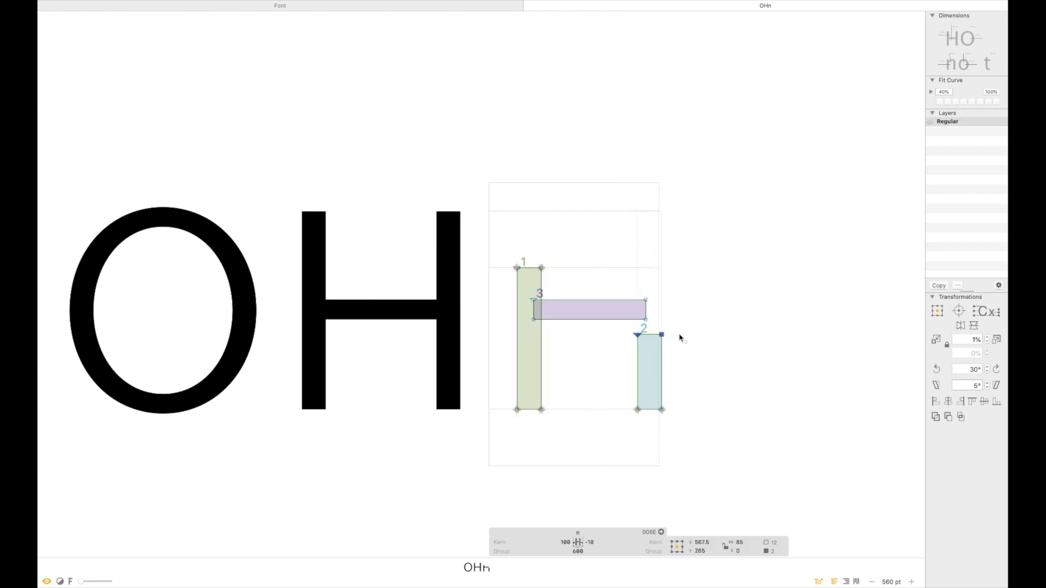
{"action": "left_click", "coordinate": [694, 309]}
Step: Delete the crossbar left over from the H between the n's two stems
{"action": "left_click_drag", "start_coordinate": [730, 216], "coordinate": [438, 452]}
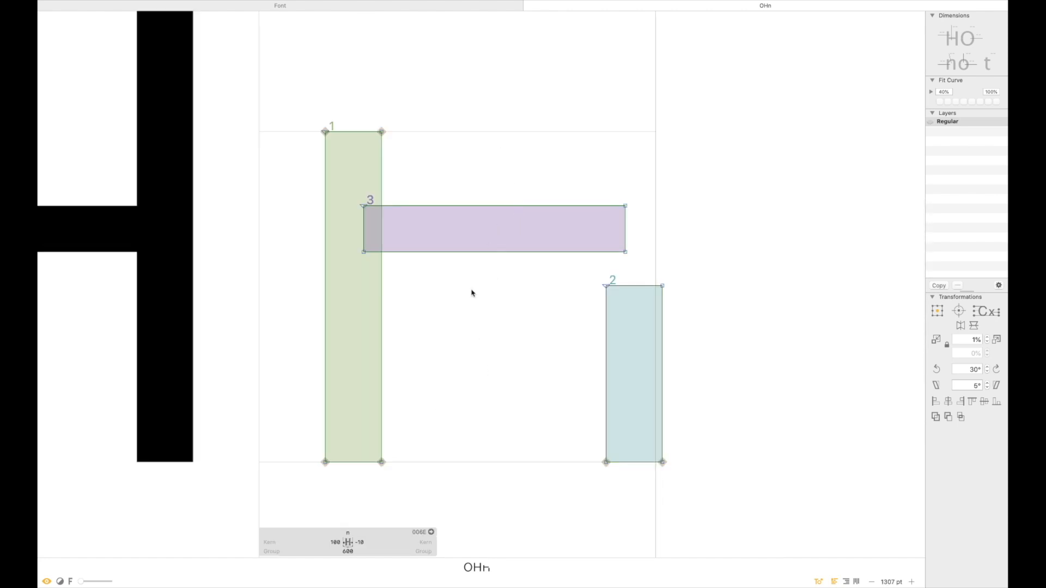
{"action": "left_click", "coordinate": [503, 211]}
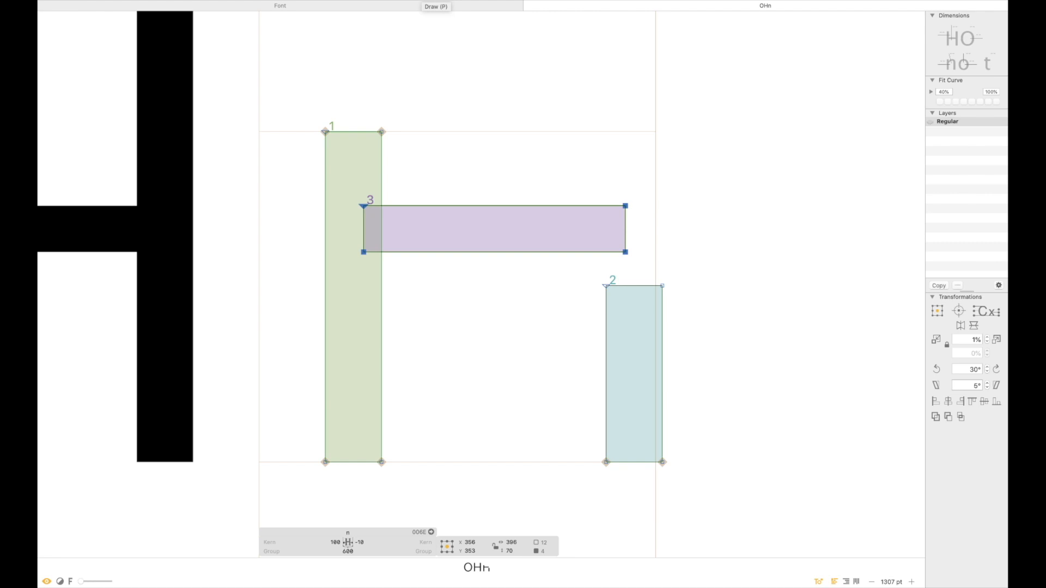
{"action": "left_click", "coordinate": [425, 2]}
{"action": "key", "text": "BackSpace"}
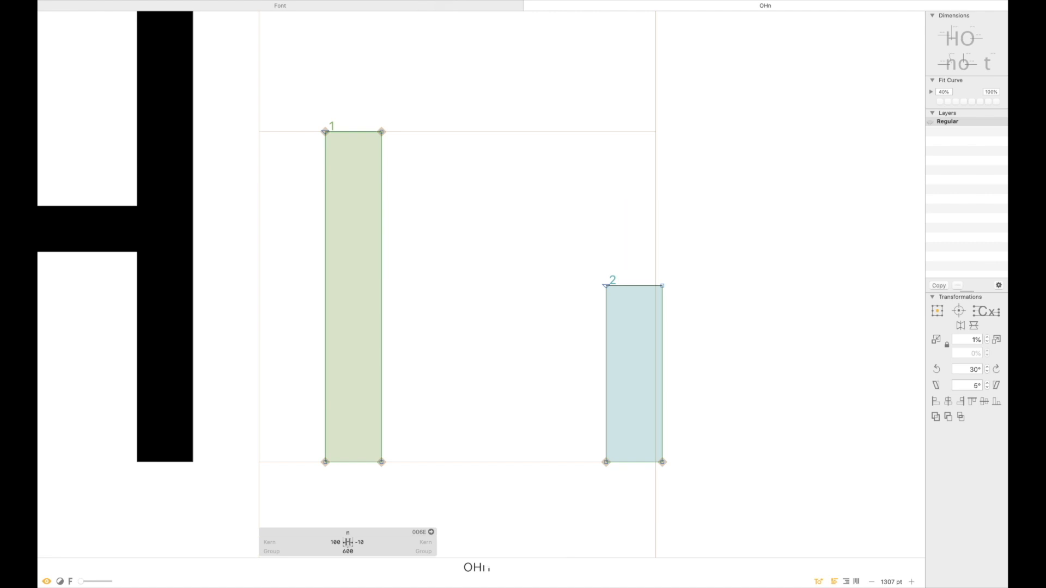
{"action": "left_click", "coordinate": [606, 305]}
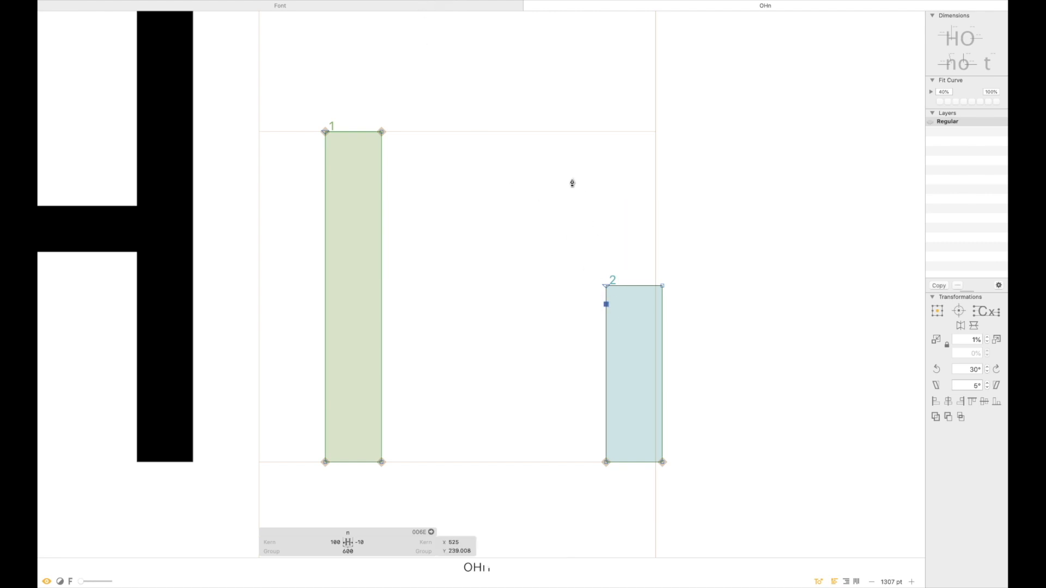
{"action": "left_click", "coordinate": [502, 173]}
{"action": "key", "text": "BackSpace"}
{"action": "key", "text": "v"}
{"action": "left_click", "coordinate": [606, 305]}
{"action": "key", "text": "BackSpace"}
Step: Draw a closed straight-sided arch between the two stems, with its inner apex at (365, 445) and outer apex at (368, 502)
{"action": "key", "text": "p"}
{"action": "left_click", "coordinate": [369, 309]}
{"action": "left_click", "coordinate": [501, 169]}
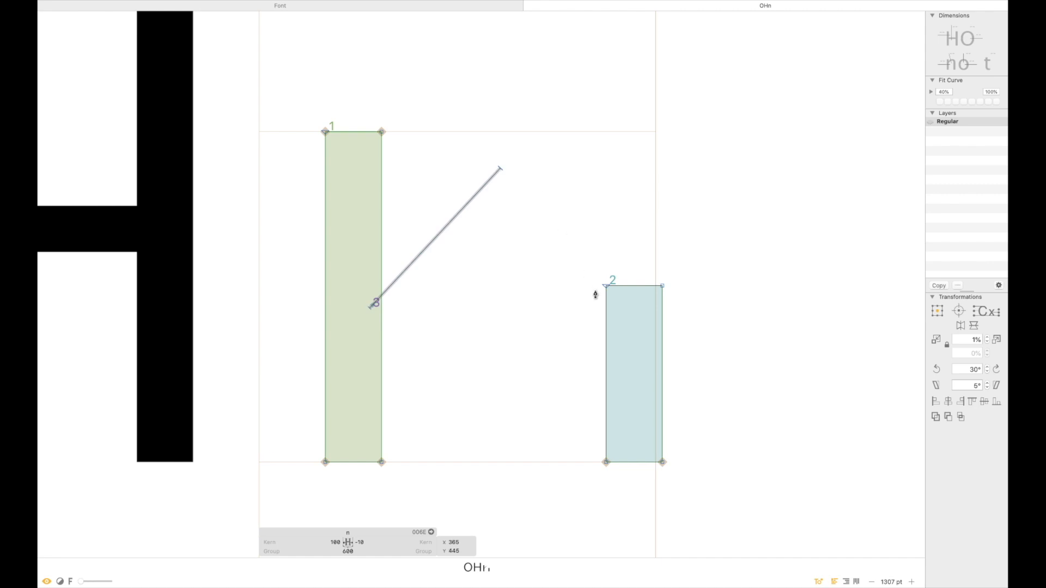
{"action": "left_click", "coordinate": [607, 309]}
{"action": "left_click", "coordinate": [663, 294]}
{"action": "left_click", "coordinate": [502, 131]}
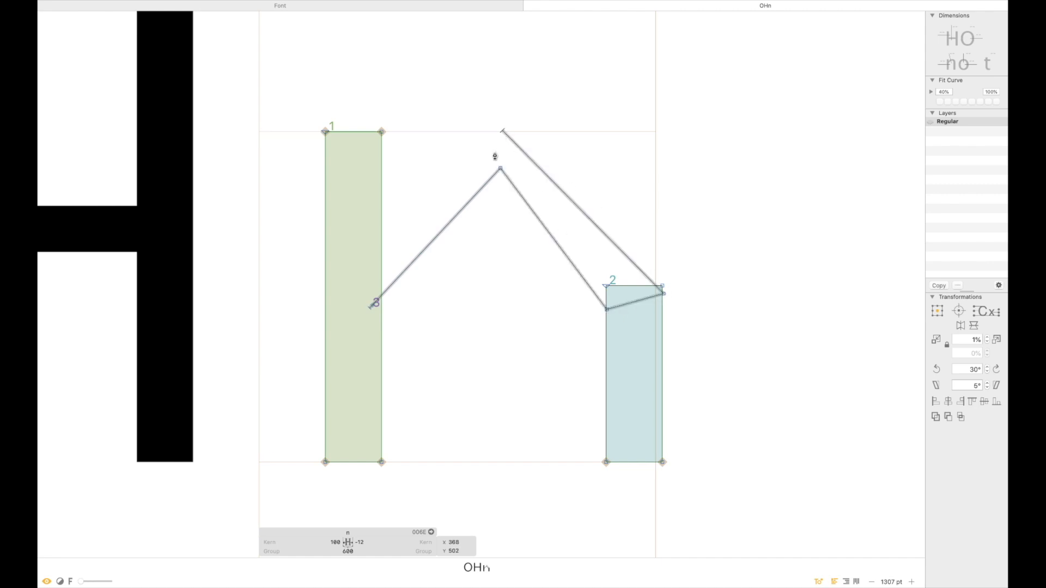
{"action": "left_click", "coordinate": [357, 280]}
{"action": "left_click", "coordinate": [371, 307]}
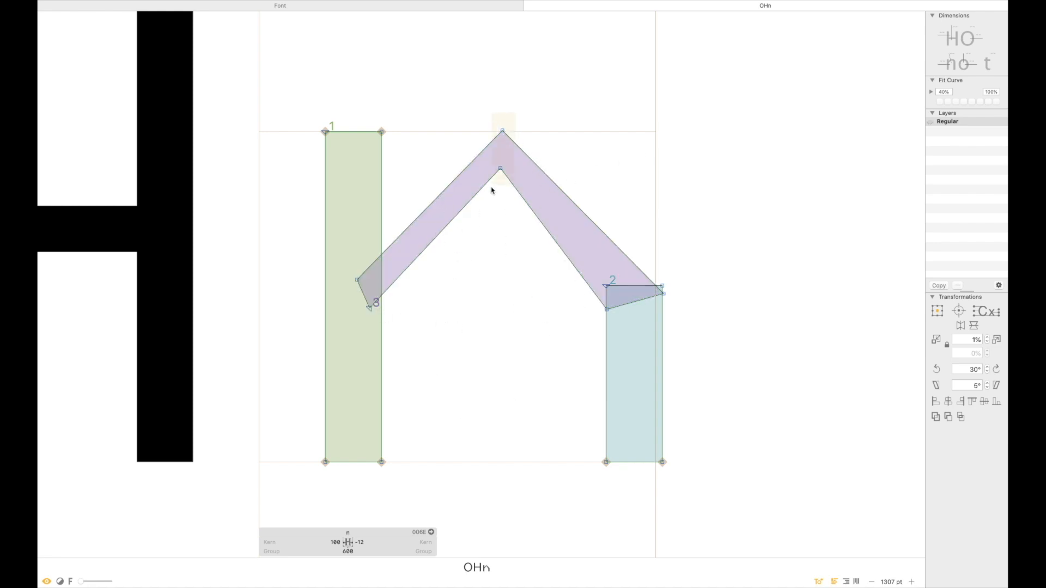
Step: Convert both outer segments of the arch to curves, with horizontal handles at the apex and vertical handles at the ends
{"action": "left_click", "coordinate": [502, 131]}
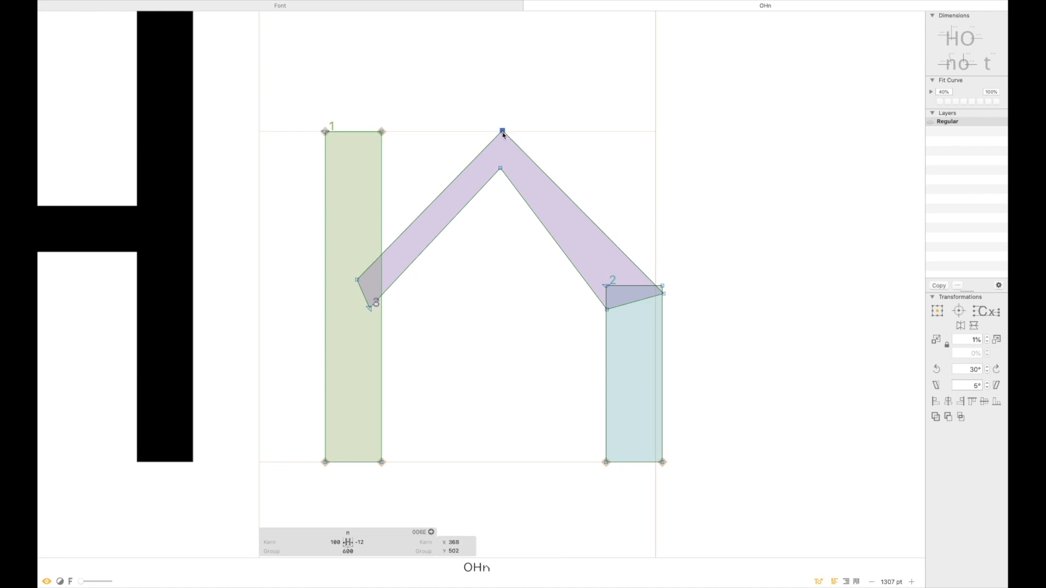
{"action": "left_click", "coordinate": [520, 150]}
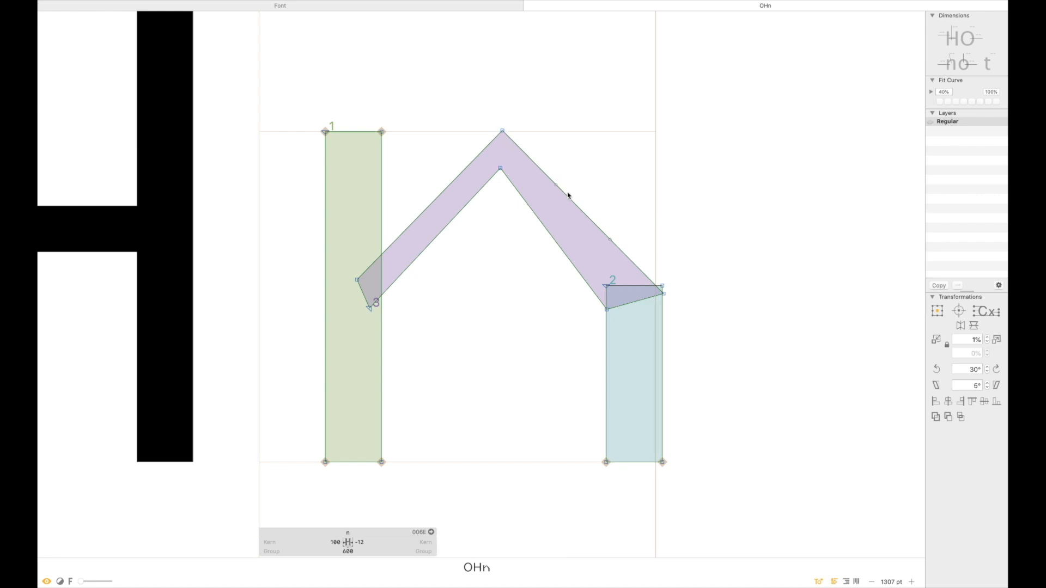
{"action": "left_click_drag", "start_coordinate": [557, 186], "coordinate": [593, 131]}
{"action": "left_click_drag", "start_coordinate": [610, 242], "coordinate": [681, 228]}
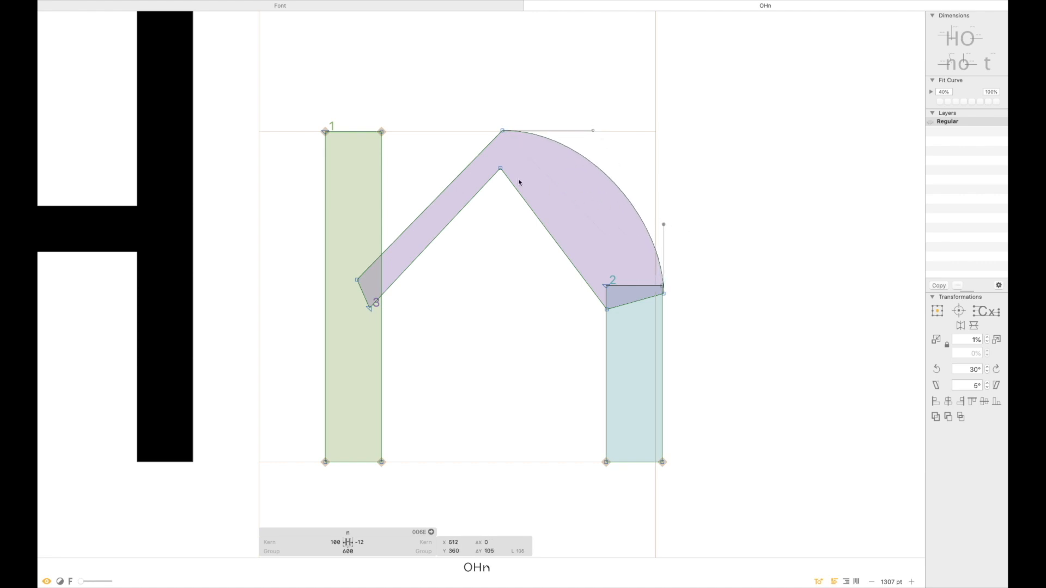
{"action": "mouse_move", "coordinate": [450, 182]}
{"action": "left_mouse_down"}
{"action": "mouse_move", "coordinate": [427, 146]}
{"action": "mouse_move", "coordinate": [406, 232]}
{"action": "mouse_move", "coordinate": [357, 231]}
{"action": "left_mouse_up"}
{"action": "left_click", "coordinate": [404, 231]}
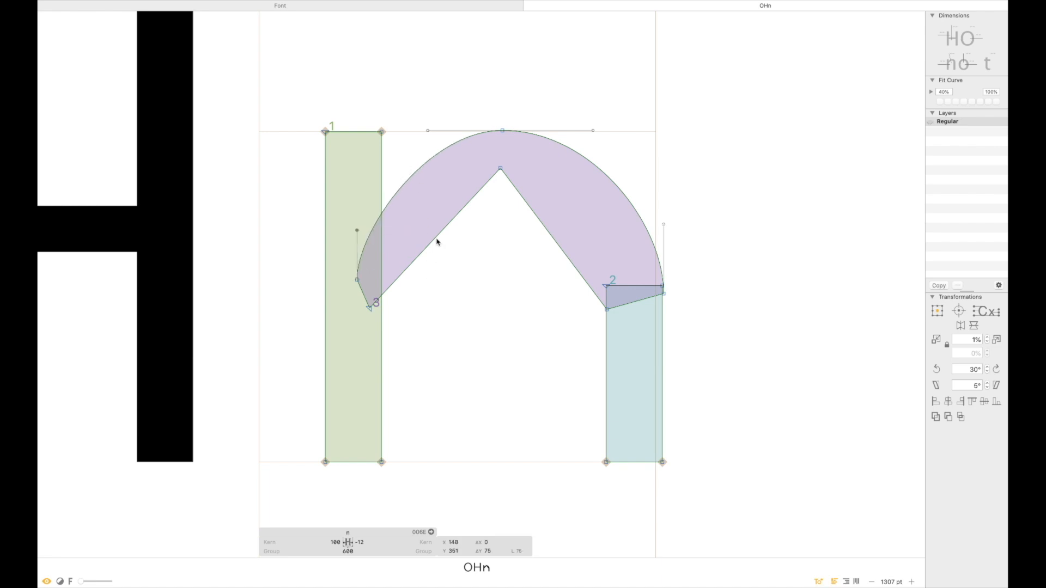
Step: Convert both inner segments of the arch to curves with horizontal apex handles and vertical end handles, following the outer shape
{"action": "left_click", "coordinate": [439, 237], "text": "alt"}
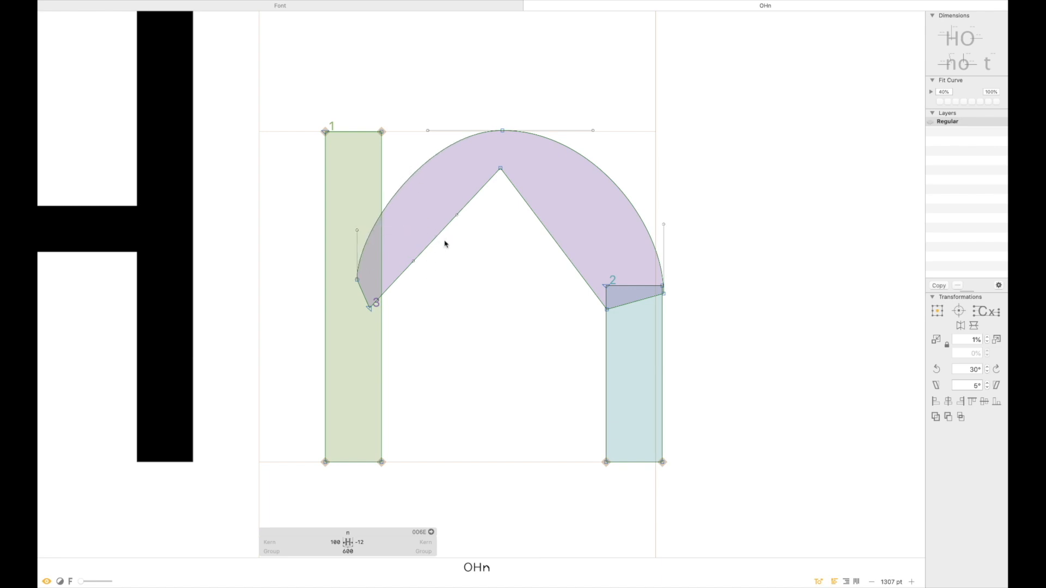
{"action": "left_click_drag", "start_coordinate": [427, 246], "coordinate": [425, 186]}
{"action": "left_click_drag", "start_coordinate": [407, 250], "coordinate": [367, 246]}
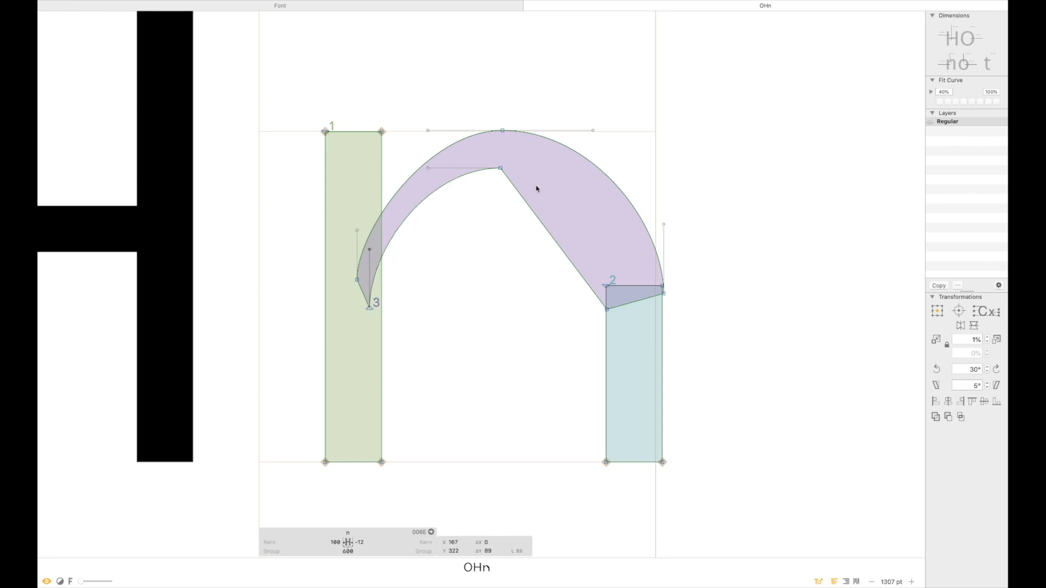
{"action": "left_click", "coordinate": [517, 192]}
{"action": "left_click_drag", "start_coordinate": [538, 218], "coordinate": [573, 168]}
{"action": "left_click", "coordinate": [589, 265]}
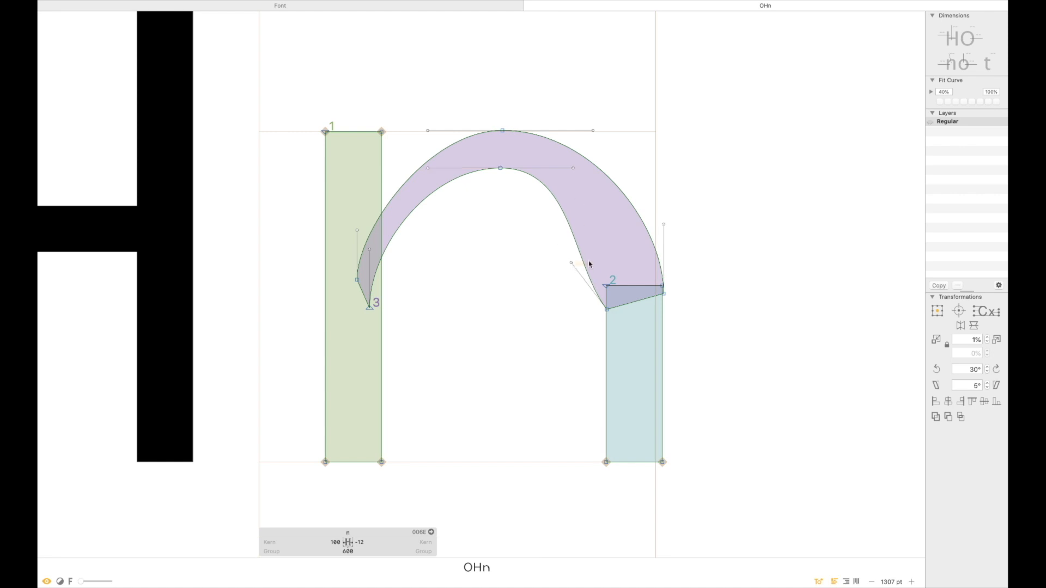
{"action": "left_click_drag", "start_coordinate": [571, 265], "coordinate": [614, 254]}
{"action": "left_click", "coordinate": [563, 286]}
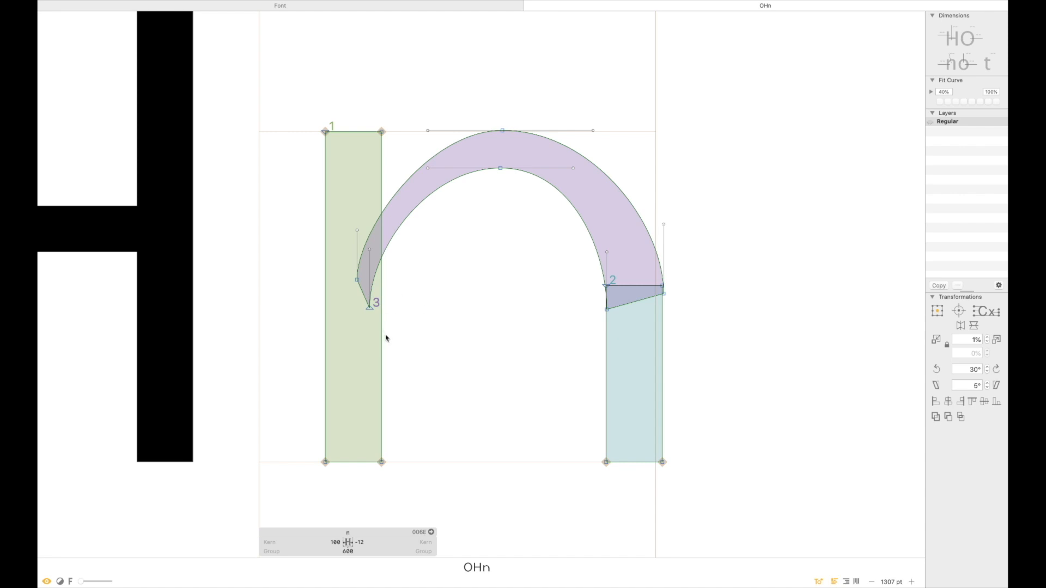
Step: Measure the thickness of the H's crossbar and stem for comparison with the n
{"action": "double_click", "coordinate": [117, 191]}
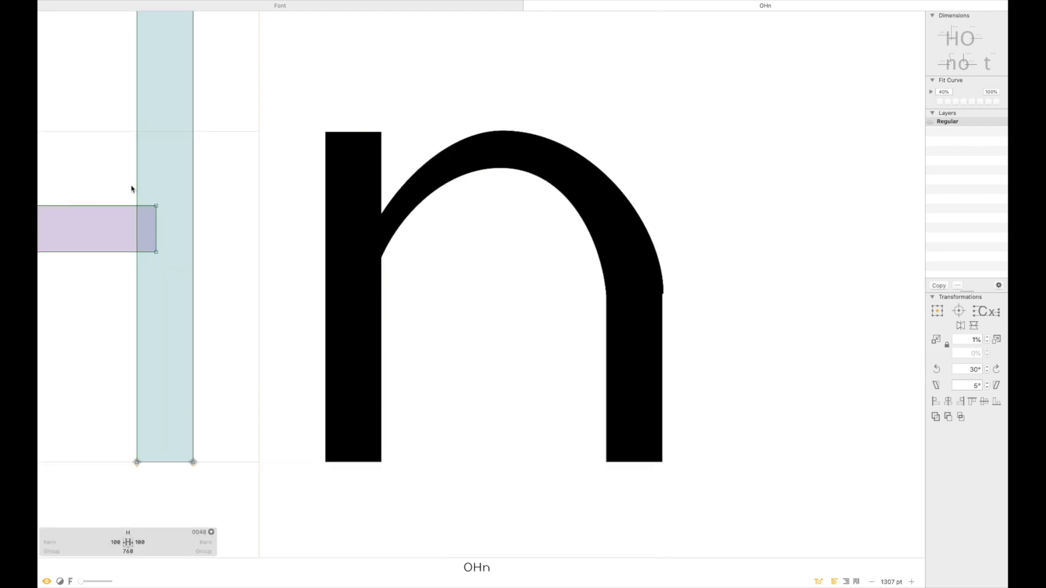
{"action": "left_click_drag", "start_coordinate": [131, 187], "coordinate": [323, 193]}
{"action": "key", "text": "l"}
{"action": "left_click_drag", "start_coordinate": [259, 169], "coordinate": [263, 307]}
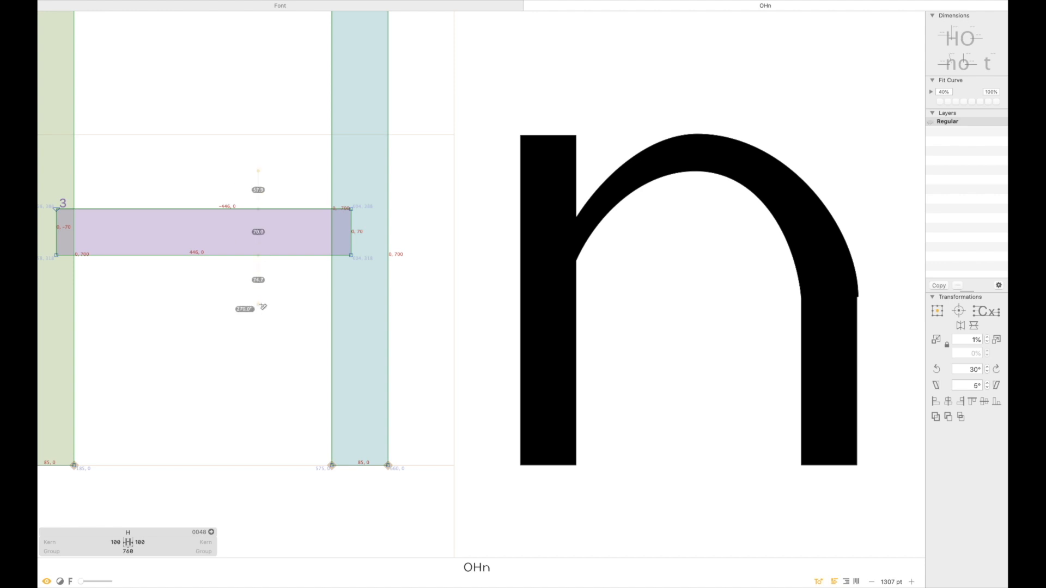
{"action": "left_click_drag", "start_coordinate": [319, 323], "coordinate": [439, 323]}
Step: Lower the inner and outer apex points of the n's arch together so the outer one sits on the x-height
{"action": "double_click", "coordinate": [703, 262]}
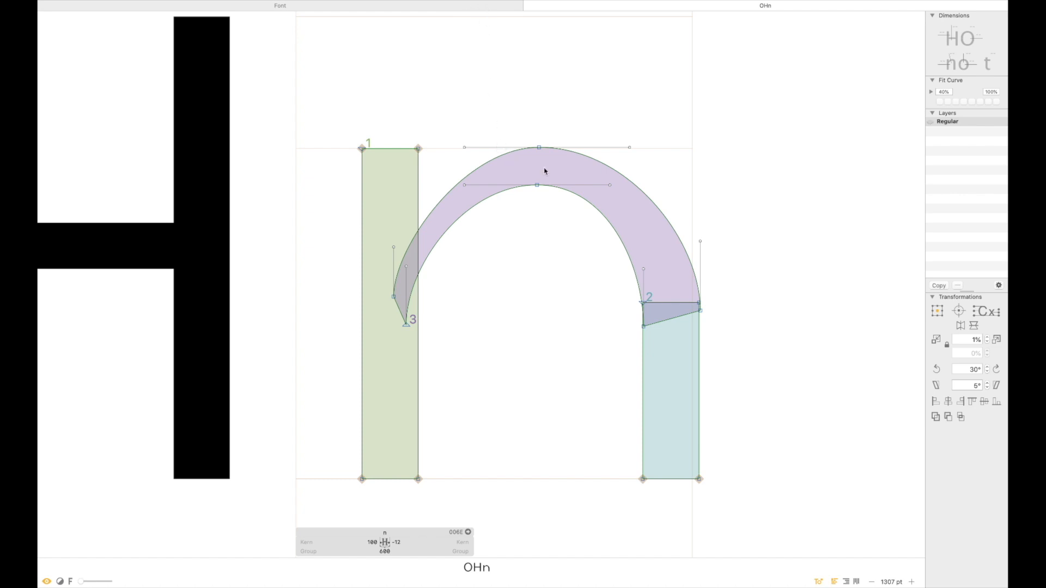
{"action": "left_click_drag", "start_coordinate": [513, 211], "coordinate": [502, 233]}
{"action": "key", "text": "Down"}
{"action": "key", "text": "Down"}
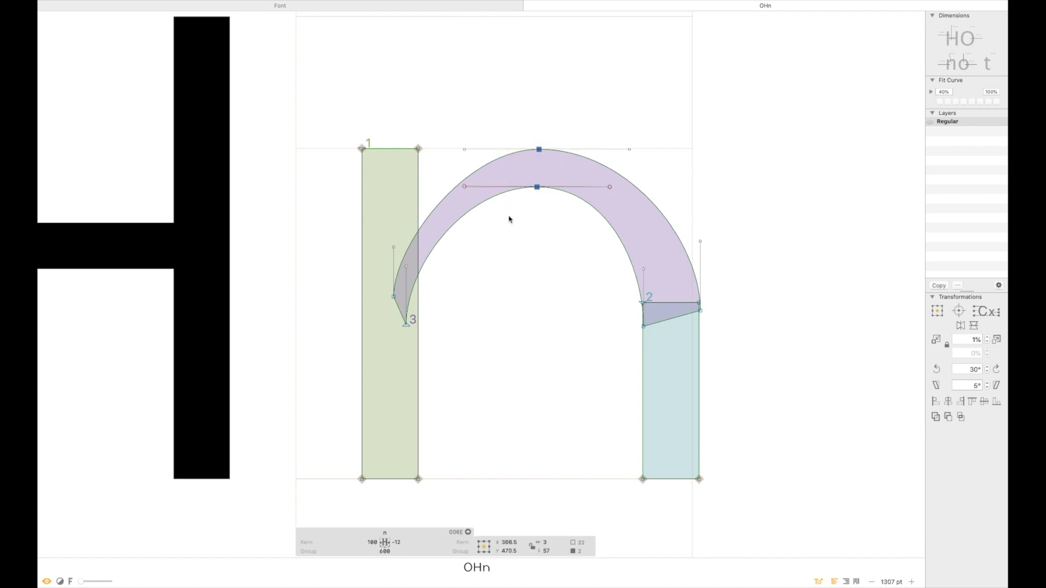
{"action": "left_click", "coordinate": [519, 224]}
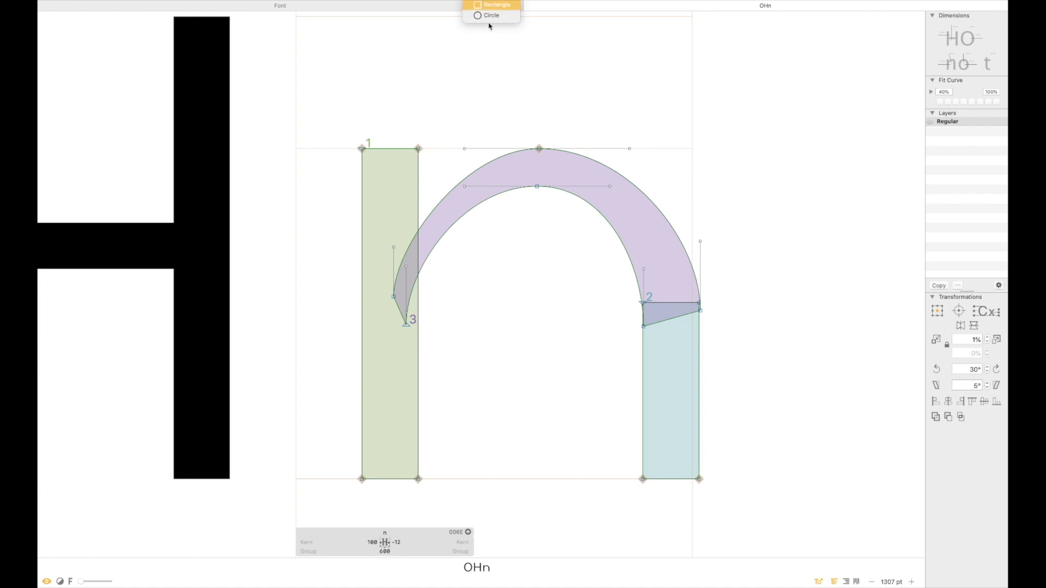
Step: Draw a gauge rectangle about 148 by 70 units down from the x-height, and lower the arch's inner apex to y 430
{"action": "left_click_drag", "start_coordinate": [443, 149], "coordinate": [541, 195]}
{"action": "left_click", "coordinate": [534, 222]}
{"action": "type", "text": "v"}
{"action": "key", "text": "Escape"}
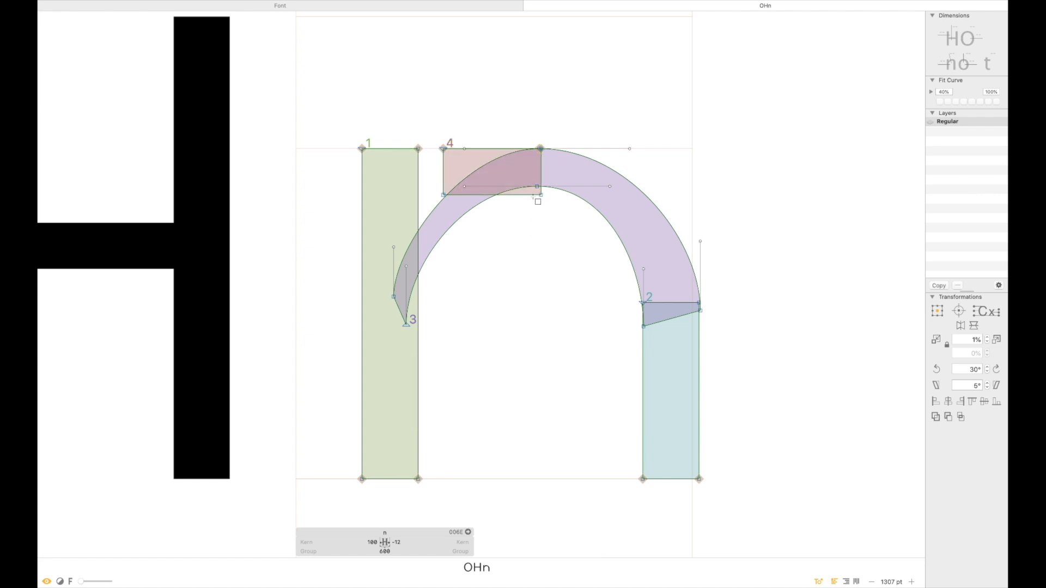
{"action": "left_click_drag", "start_coordinate": [538, 190], "coordinate": [535, 194]}
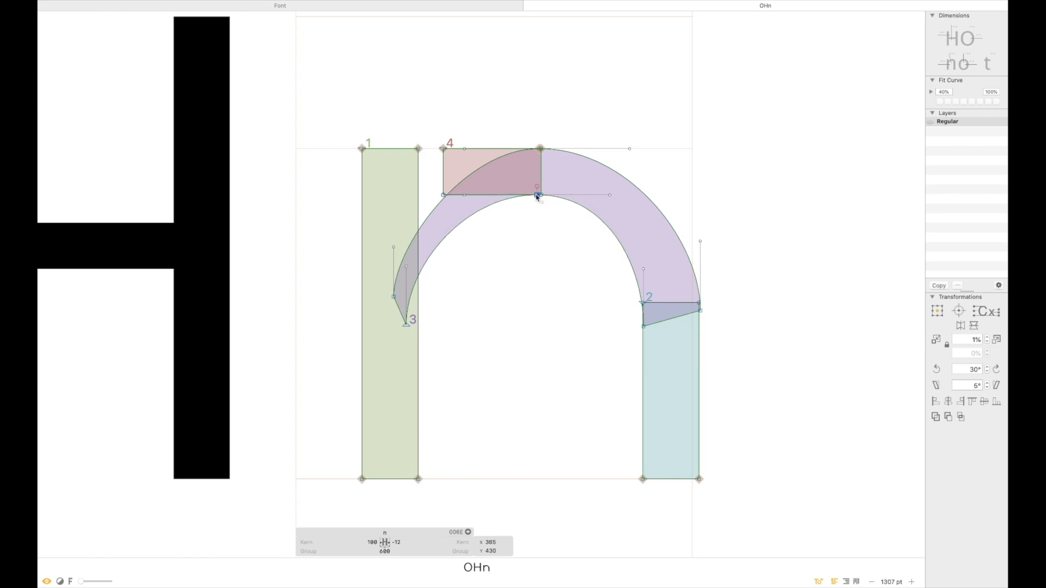
{"action": "left_click", "coordinate": [545, 238]}
Step: Align the gauge rectangle's right edge and the arch's inner apex with the outer apex at x 368
{"action": "left_click_drag", "start_coordinate": [616, 105], "coordinate": [452, 269]}
{"action": "double_click", "coordinate": [506, 225]}
{"action": "left_click_drag", "start_coordinate": [506, 225], "coordinate": [501, 224]}
{"action": "left_click", "coordinate": [501, 375]}
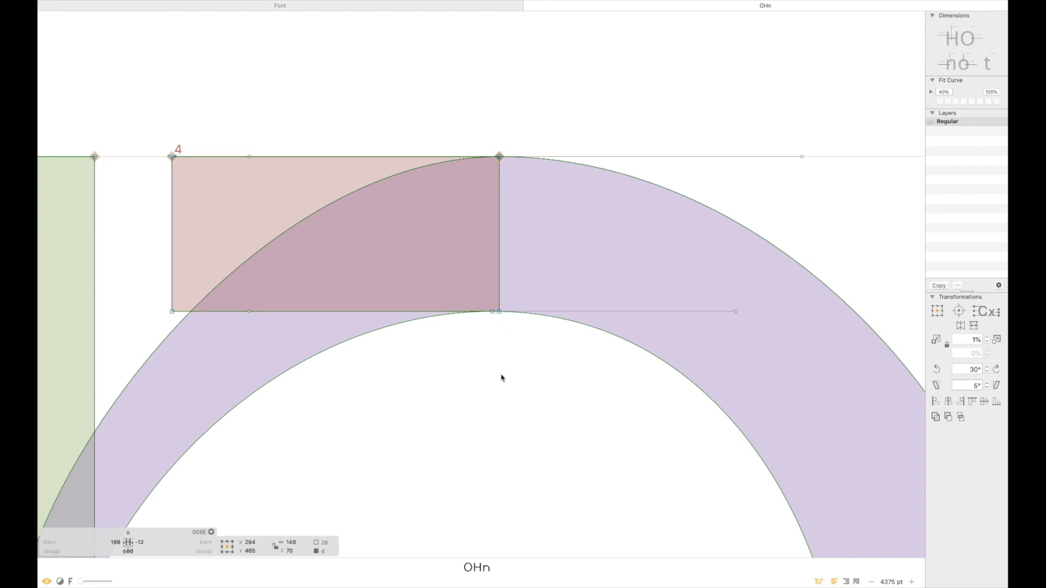
{"action": "left_click_drag", "start_coordinate": [494, 311], "coordinate": [503, 313]}
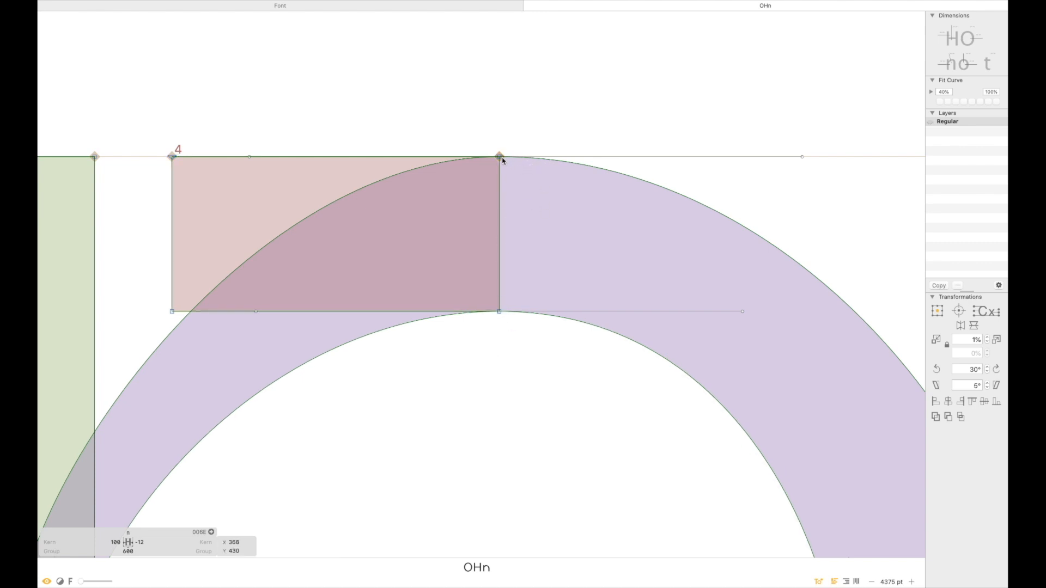
Step: Move the gauge rectangle aside and raise both arch apex points together to about 15 units above the x-height as overshoot
{"action": "double_click", "coordinate": [497, 214]}
{"action": "left_click_drag", "start_coordinate": [498, 215], "coordinate": [464, 217]}
{"action": "left_click_drag", "start_coordinate": [517, 131], "coordinate": [477, 423]}
{"action": "key", "text": "shift+Up"}
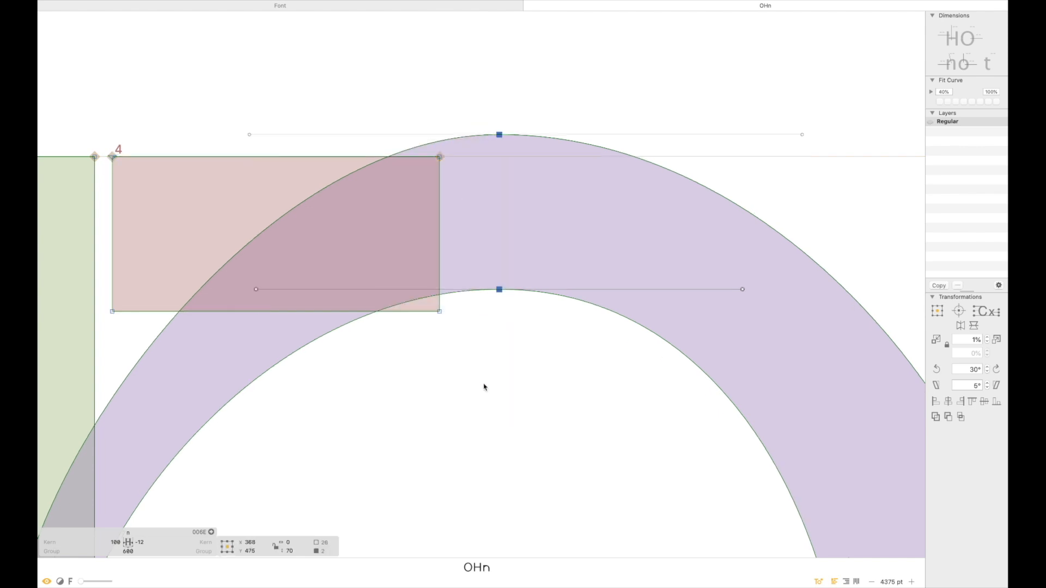
{"action": "key", "text": "Up"}
{"action": "key", "text": "Up"}
{"action": "key", "text": "Up"}
{"action": "key", "text": "Up"}
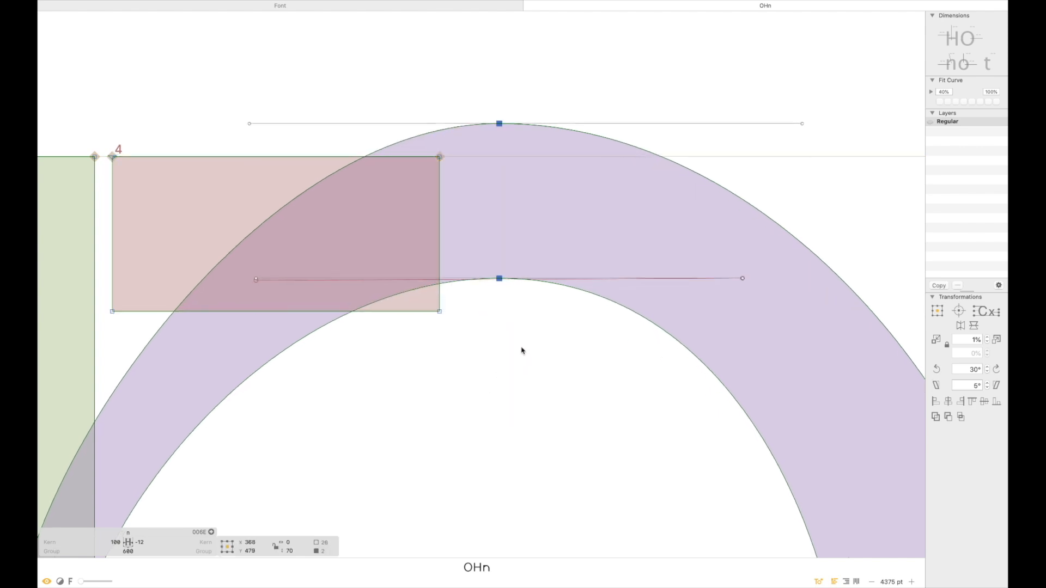
{"action": "left_click", "coordinate": [512, 371]}
{"action": "key", "text": "super+minus"}
{"action": "key", "text": "super+minus"}
{"action": "key", "text": "super+minus"}
{"action": "key", "text": "super+minus"}
{"action": "key", "text": "super+minus"}
{"action": "key", "text": "super+minus"}
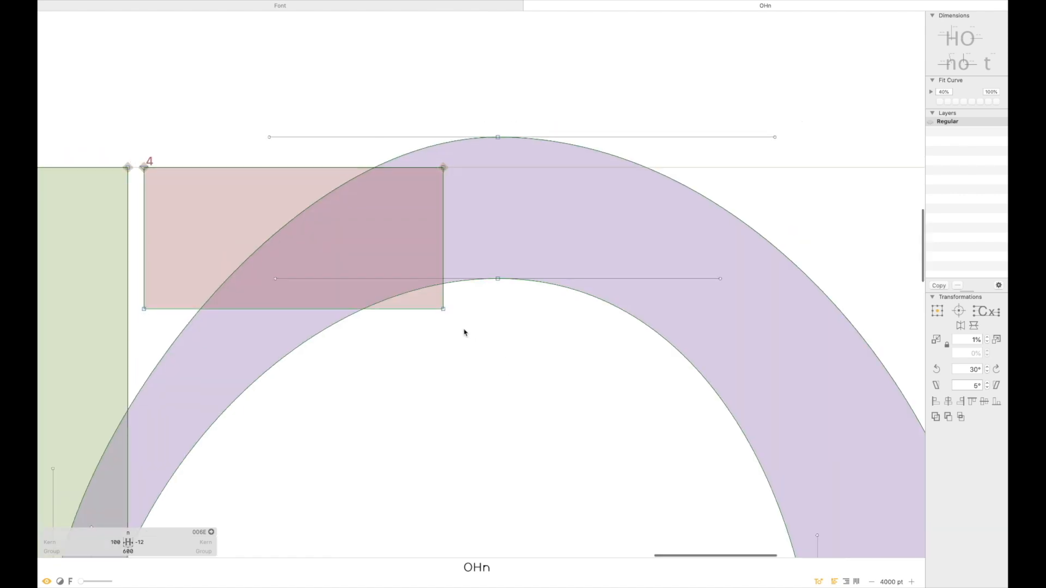
Step: Delete the gauge rectangle next to the n's arch
{"action": "key", "text": "space"}
{"action": "left_click_drag", "start_coordinate": [481, 266], "coordinate": [478, 201]}
{"action": "left_click", "coordinate": [417, 192]}
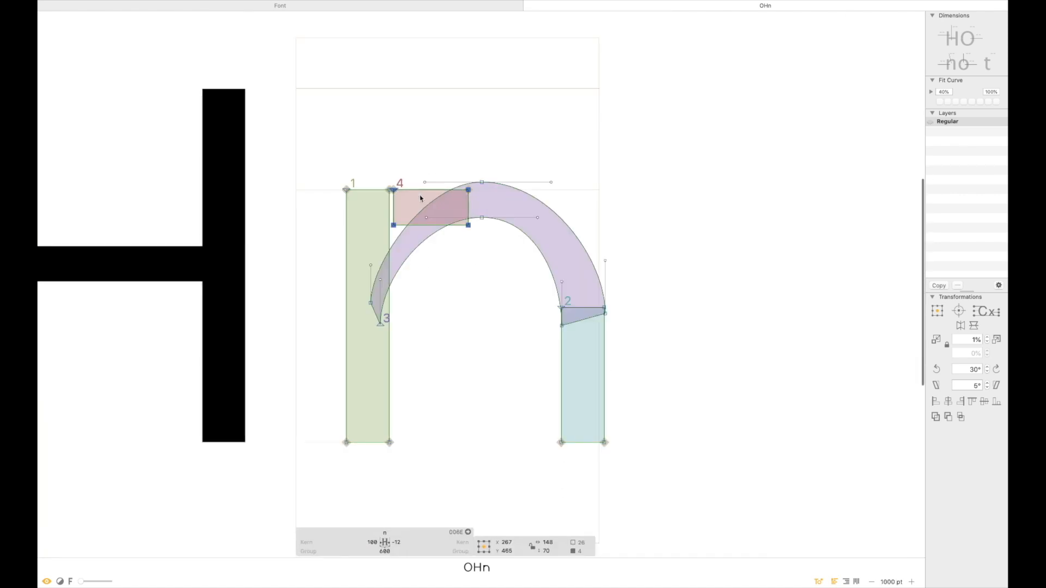
{"action": "key", "text": "Delete"}
Step: Align the arch's two right end points with the right stem's edges, placing the outer one on the stem's upper outer corner
{"action": "scroll", "coordinate": [591, 330], "scroll_direction": "up", "scroll_amount": 5}
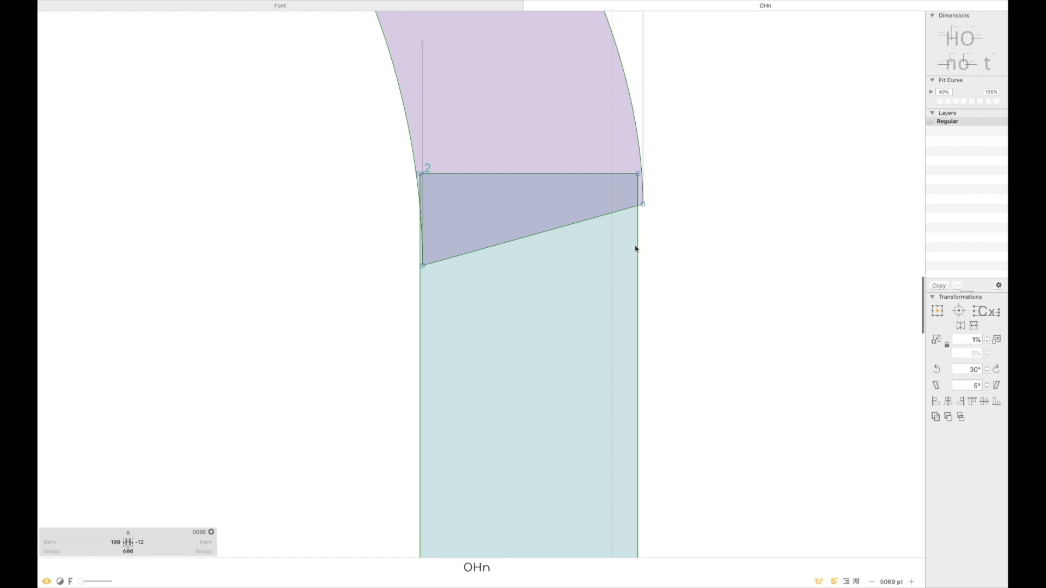
{"action": "left_click_drag", "start_coordinate": [424, 268], "coordinate": [420, 267]}
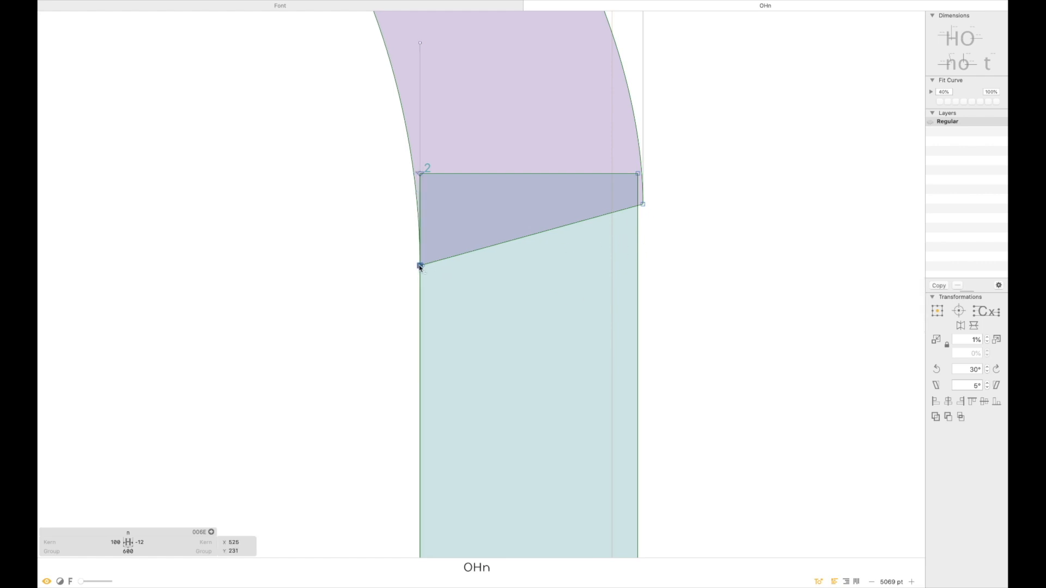
{"action": "left_click_drag", "start_coordinate": [643, 205], "coordinate": [636, 177]}
{"action": "left_click", "coordinate": [653, 198]}
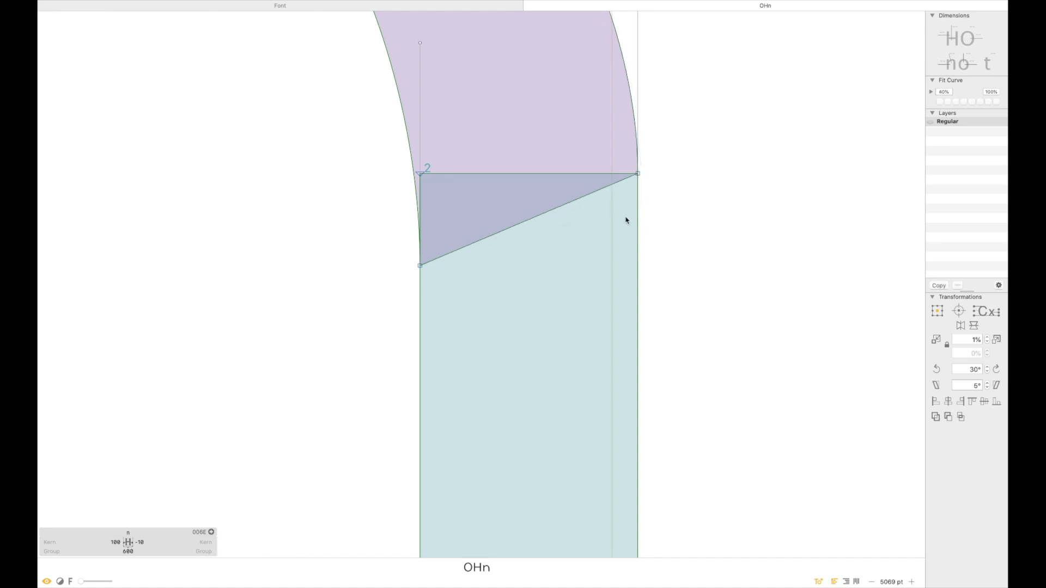
Step: Examine how the arch's right end overlaps and meets the edges of the right stem
{"action": "key", "text": "super+minus"}
{"action": "key", "text": "super+minus"}
{"action": "key", "text": "super+minus"}
{"action": "key", "text": "super+plus"}
{"action": "key", "text": "super+plus"}
{"action": "key", "text": "super+plus"}
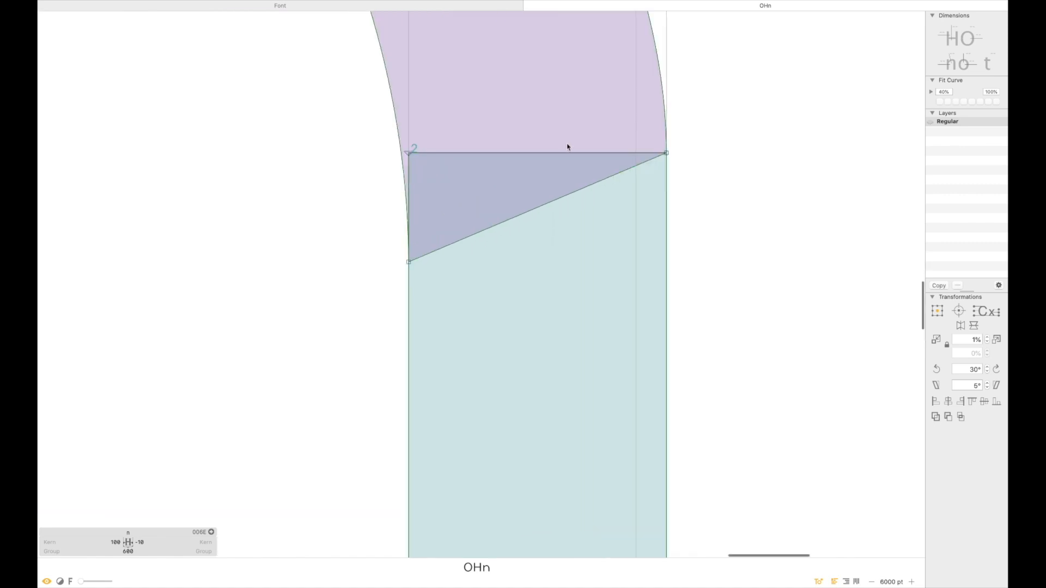
{"action": "key", "text": "space"}
{"action": "left_click_drag", "start_coordinate": [675, 104], "coordinate": [683, 164]}
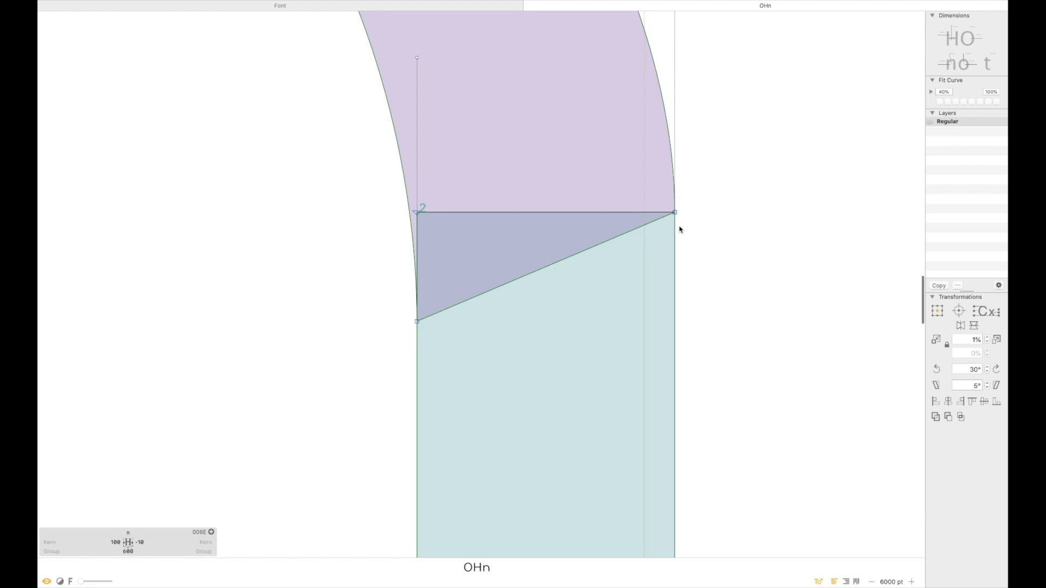
{"action": "double_click", "coordinate": [676, 281]}
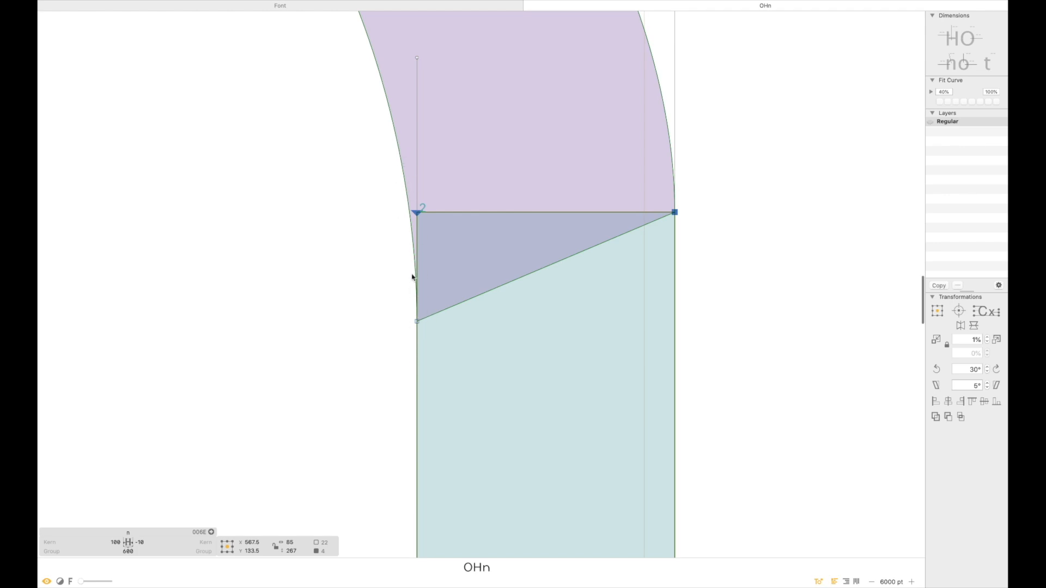
{"action": "left_click", "coordinate": [380, 294]}
Step: Shift the arch's two left end points right together so the inner one sits on the left stem's inner edge
{"action": "key", "text": "super+minus"}
{"action": "key", "text": "super+minus"}
{"action": "key", "text": "super+minus"}
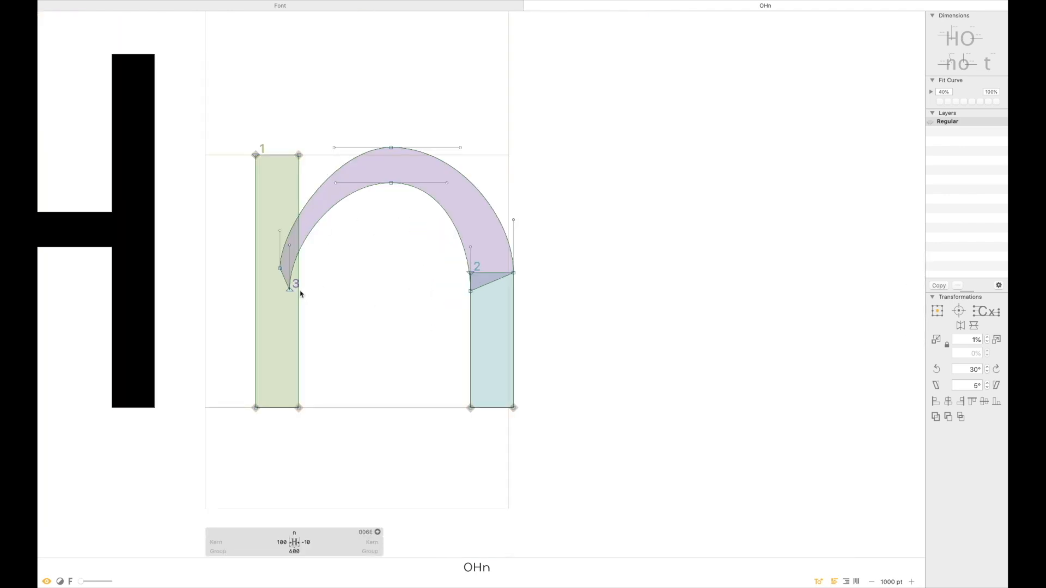
{"action": "left_click_drag", "start_coordinate": [358, 217], "coordinate": [226, 333]}
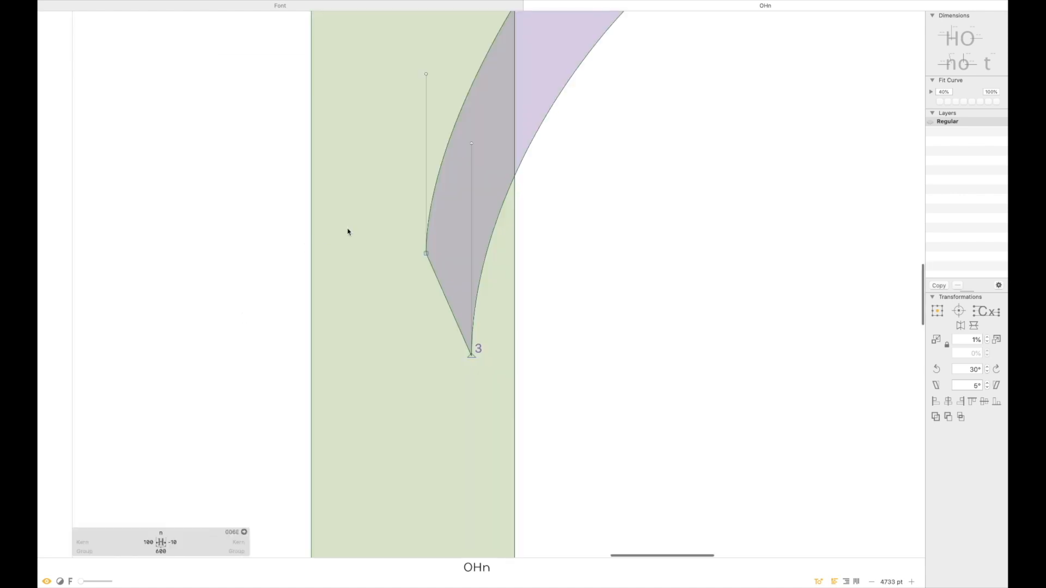
{"action": "left_click", "coordinate": [472, 357]}
{"action": "left_click_drag", "start_coordinate": [424, 251], "coordinate": [470, 253]}
{"action": "left_click", "coordinate": [567, 294]}
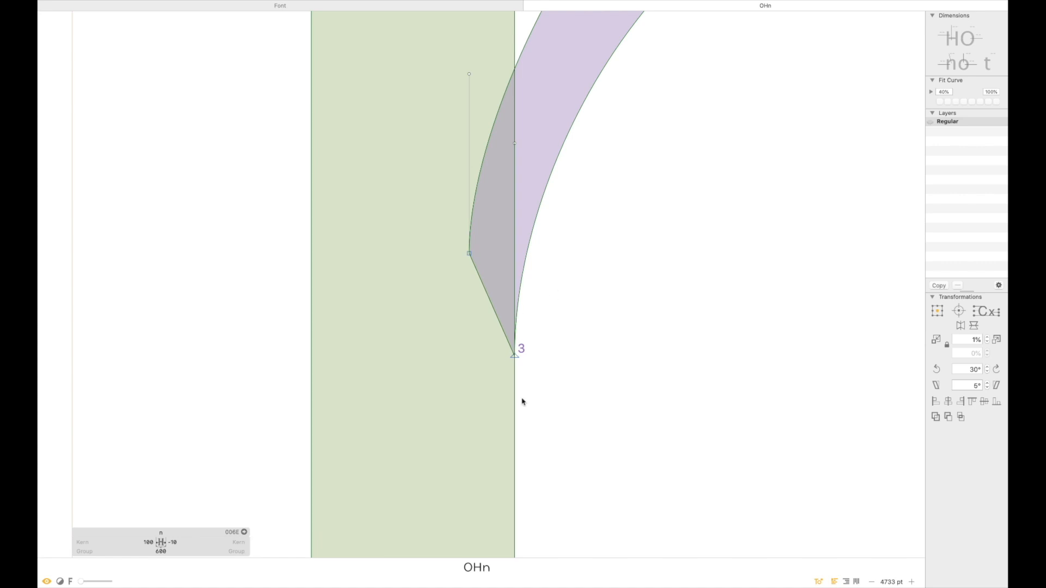
Step: Shorten the outer apex's handles to about 110 units each side, and lengthen the handle of the arch's inner right end upward
{"action": "key", "text": "super+0"}
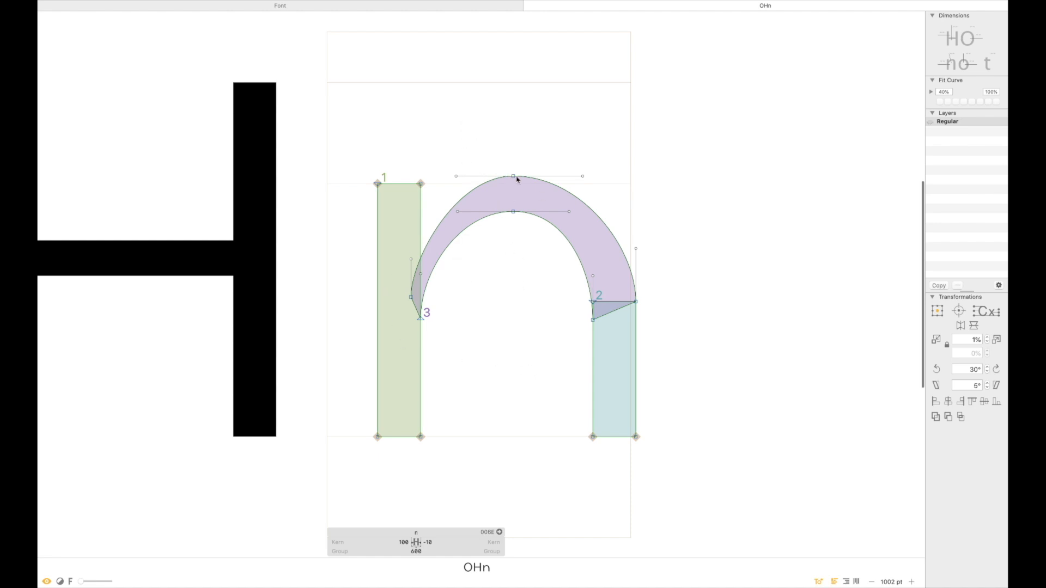
{"action": "left_click_drag", "start_coordinate": [582, 176], "coordinate": [457, 178]}
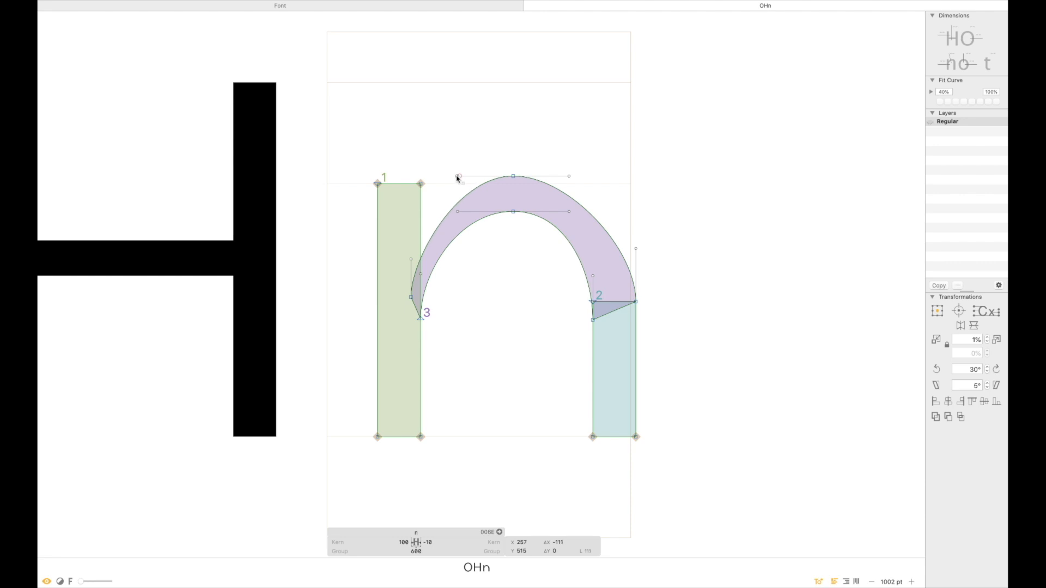
{"action": "key", "text": "Right"}
{"action": "left_click_drag", "start_coordinate": [593, 276], "coordinate": [595, 255]}
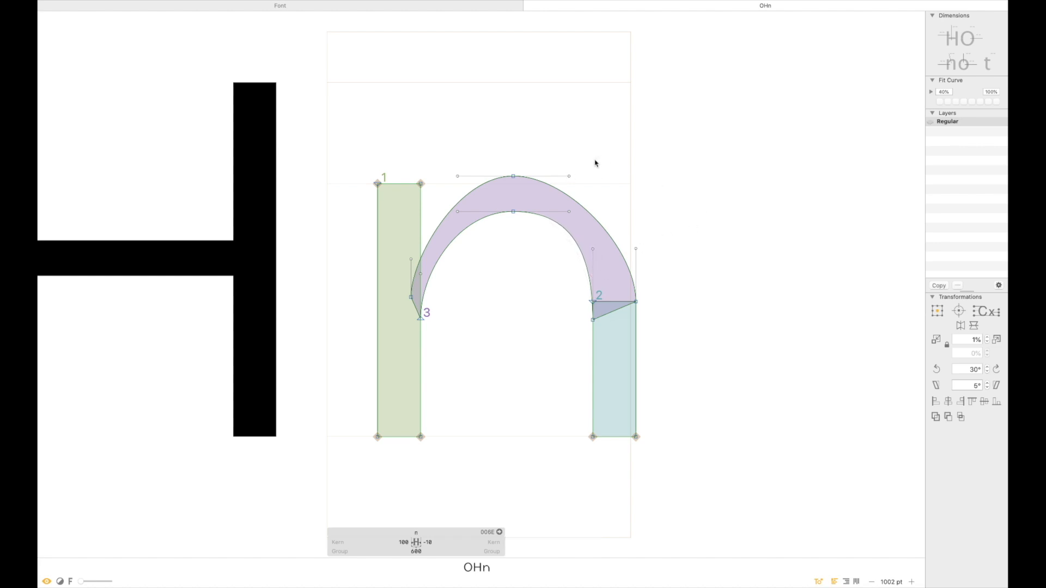
Step: Lengthen the outer apex's right handle to fill out the shoulder, and its left handle to 156 units
{"action": "left_click", "coordinate": [568, 176]}
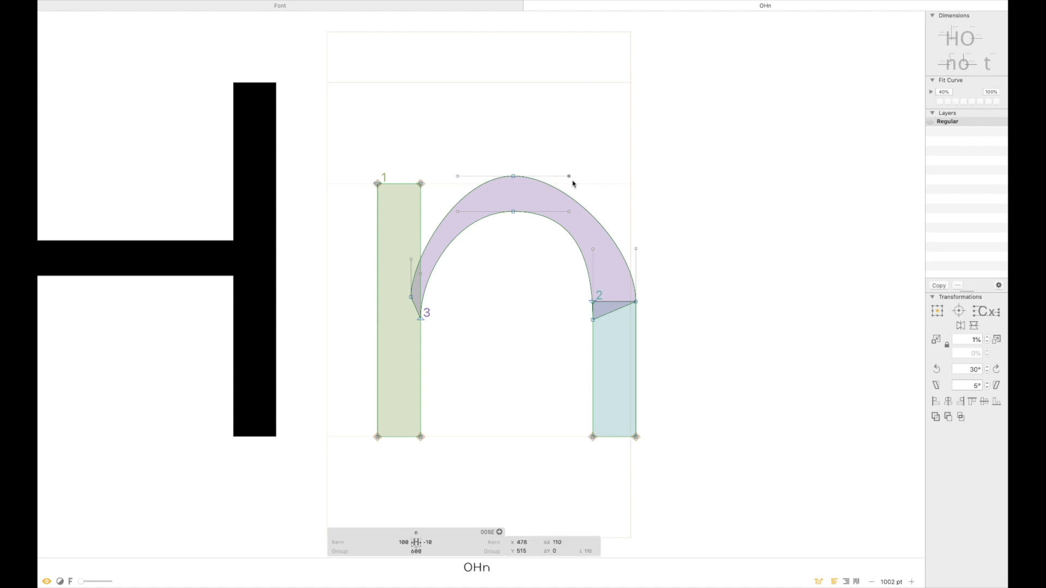
{"action": "left_click_drag", "start_coordinate": [569, 177], "coordinate": [611, 177]}
{"action": "left_click", "coordinate": [647, 196]}
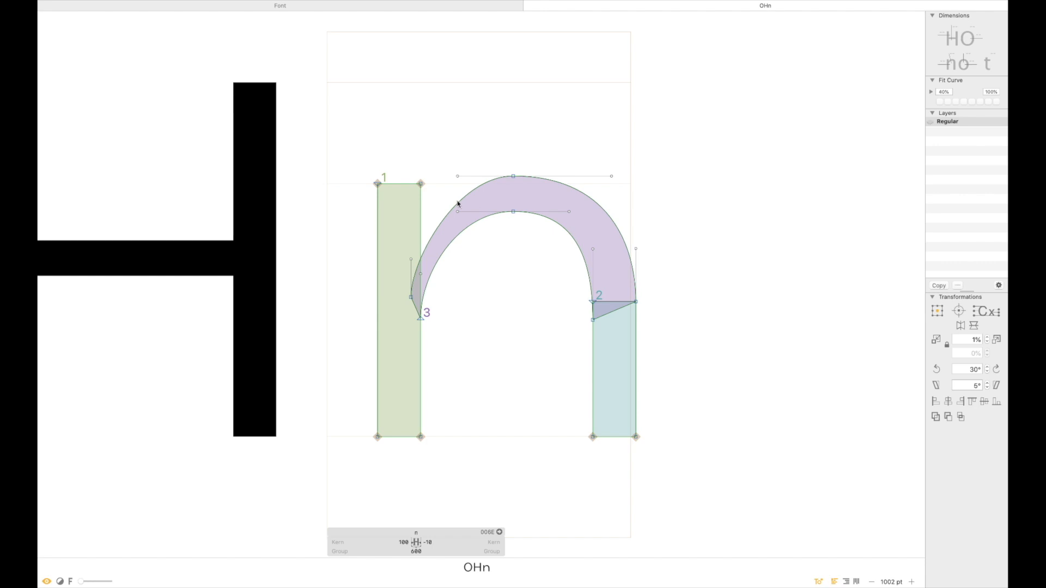
{"action": "left_click_drag", "start_coordinate": [458, 176], "coordinate": [434, 176]}
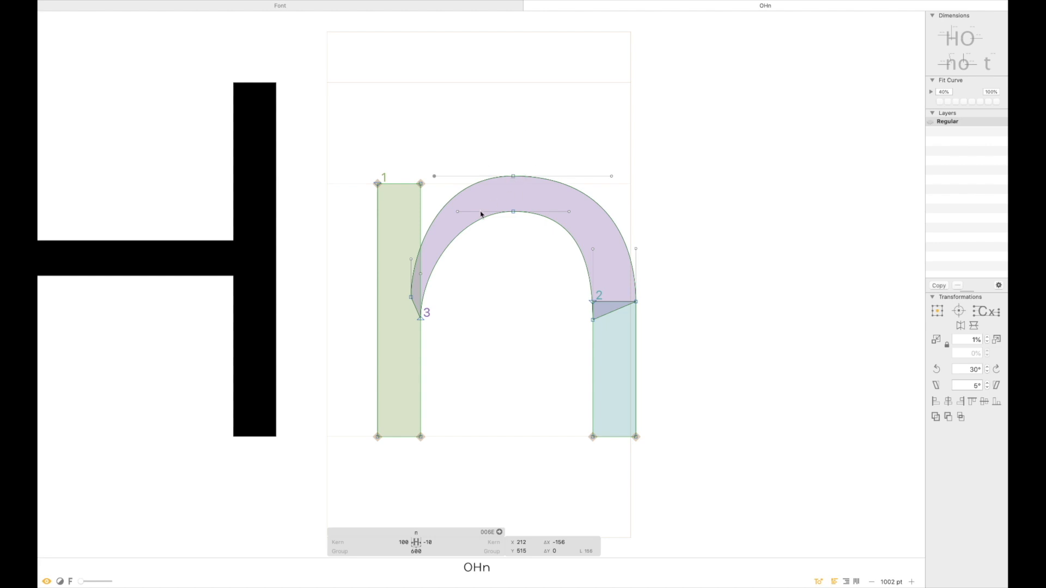
Step: Lower the arch's two left end points together to y 207 and y 164
{"action": "left_click", "coordinate": [410, 298]}
{"action": "left_click", "coordinate": [420, 319], "text": "shift"}
{"action": "left_click_drag", "start_coordinate": [412, 299], "coordinate": [412, 334]}
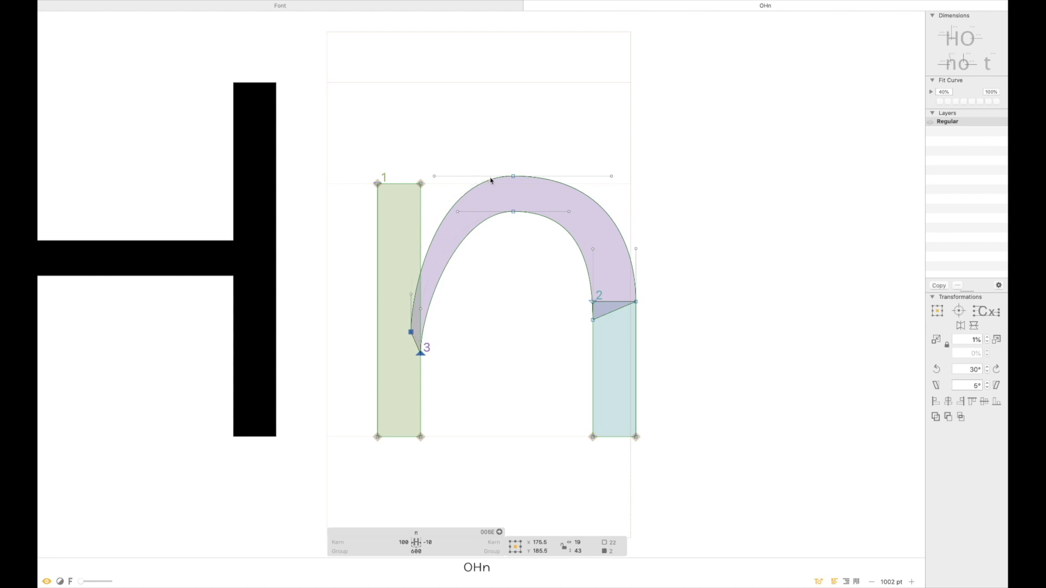
Step: Move both arch apex points right between their fixed handles, and lengthen the inner left end's handle to 134 units
{"action": "left_click", "coordinate": [513, 177]}
{"action": "left_click_drag", "start_coordinate": [515, 177], "coordinate": [530, 176]}
{"action": "left_click", "coordinate": [510, 253]}
{"action": "left_click_drag", "start_coordinate": [513, 213], "coordinate": [524, 213]}
{"action": "left_click_drag", "start_coordinate": [421, 310], "coordinate": [420, 289]}
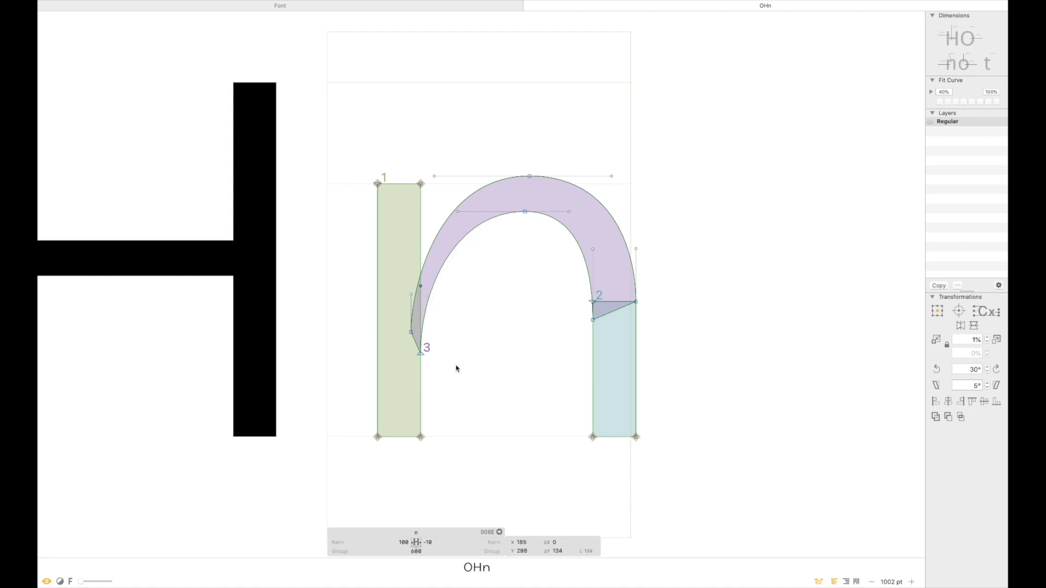
Step: Move the arch's outer left end point to x 143, y 164, level with the inner end point
{"action": "left_click", "coordinate": [411, 332]}
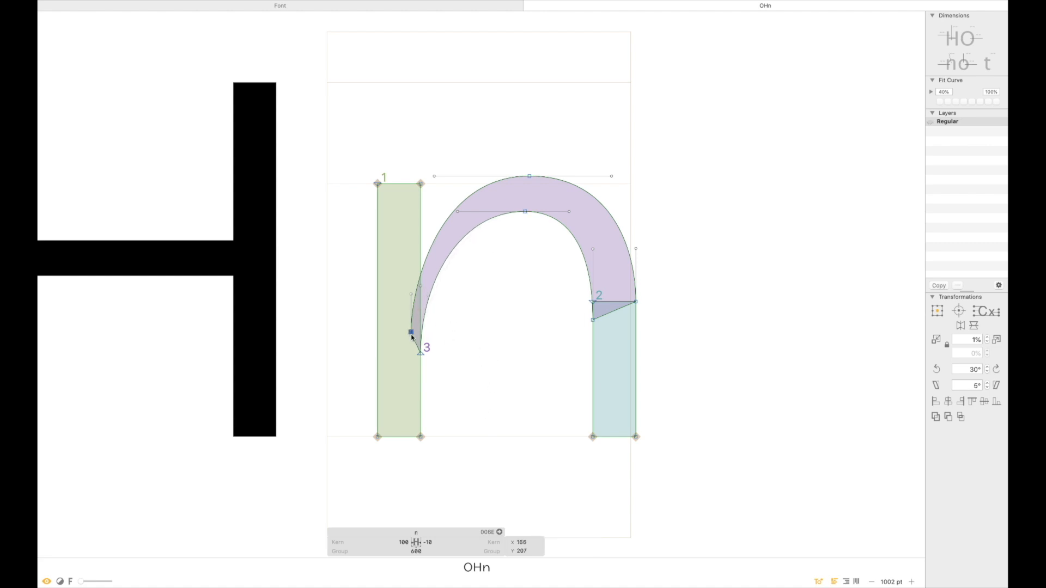
{"action": "left_click_drag", "start_coordinate": [411, 333], "coordinate": [400, 333]}
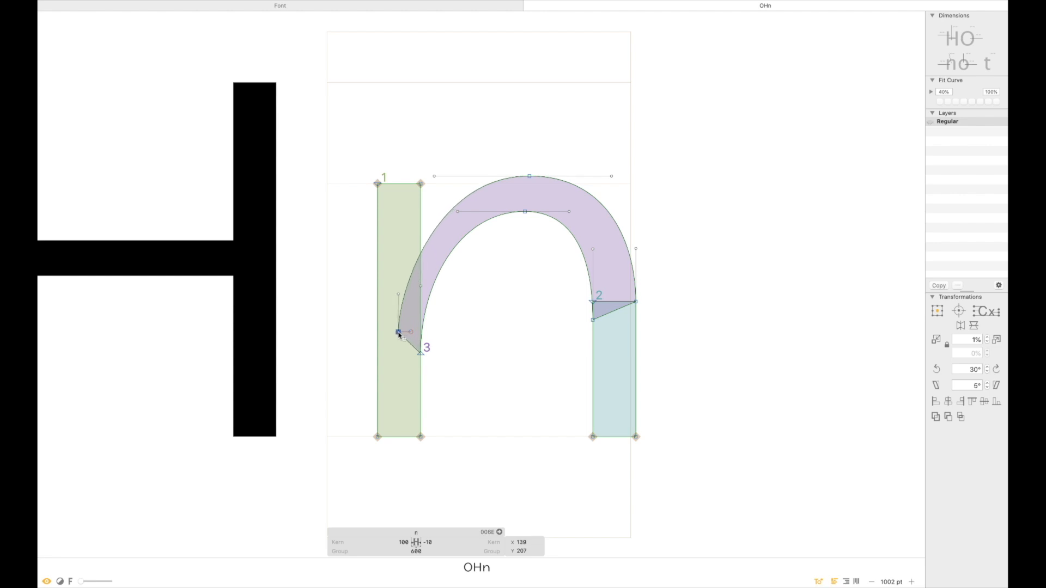
{"action": "left_click", "coordinate": [463, 370]}
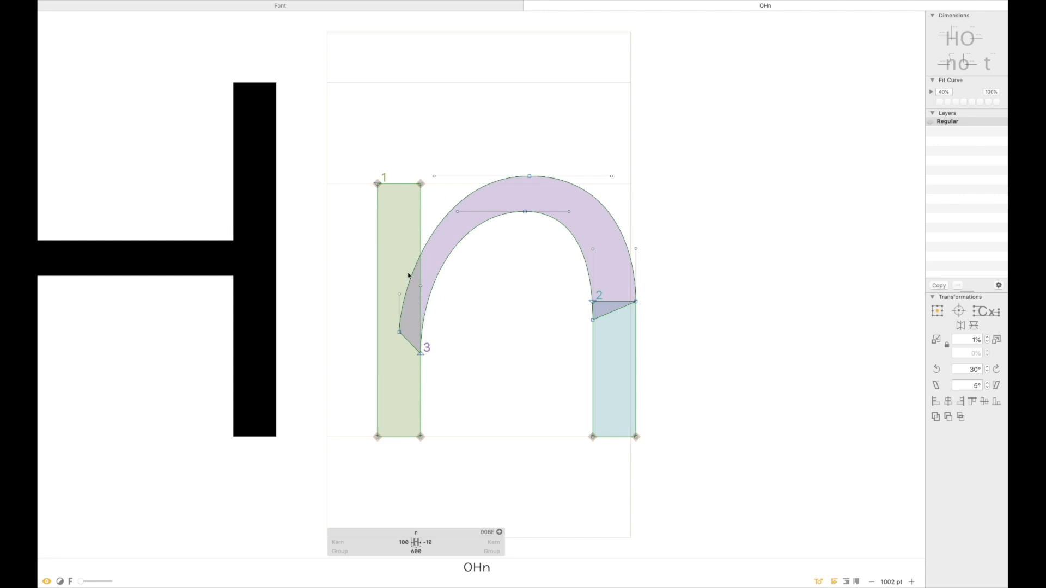
{"action": "left_click_drag", "start_coordinate": [400, 336], "coordinate": [405, 375]}
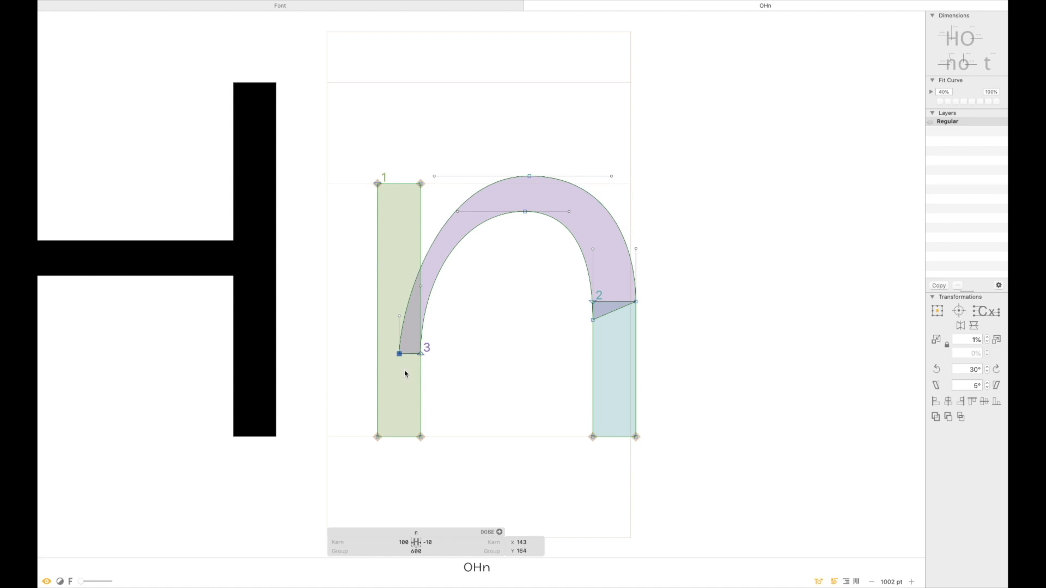
Step: Lengthen the outer left end's handle to the height of the inner one, extend the outer apex's left handle slightly, and preview the letter
{"action": "left_click_drag", "start_coordinate": [398, 322], "coordinate": [397, 289]}
{"action": "left_click", "coordinate": [512, 316]}
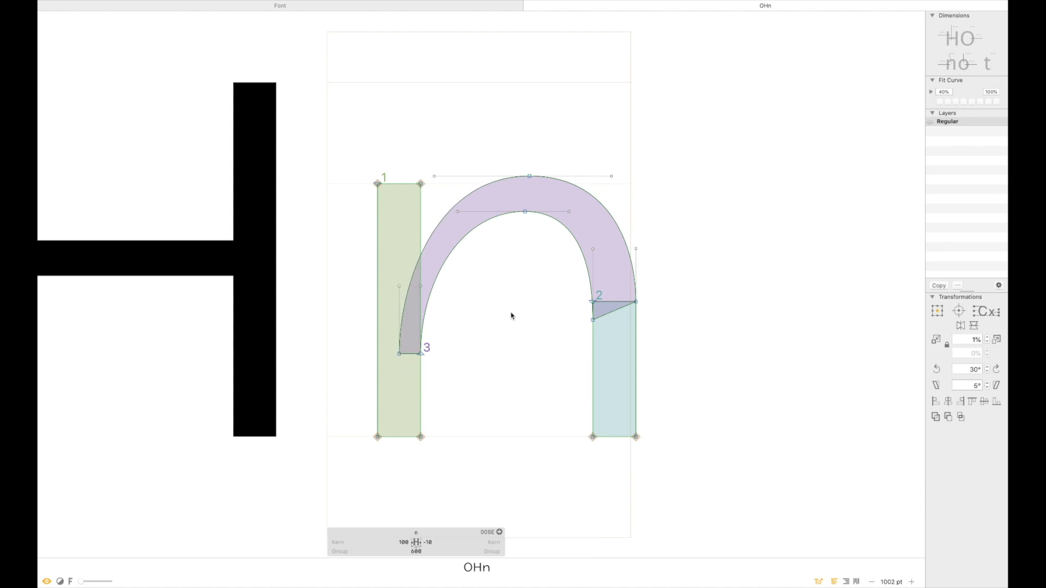
{"action": "left_click_drag", "start_coordinate": [435, 178], "coordinate": [431, 176]}
{"action": "key", "text": "space"}
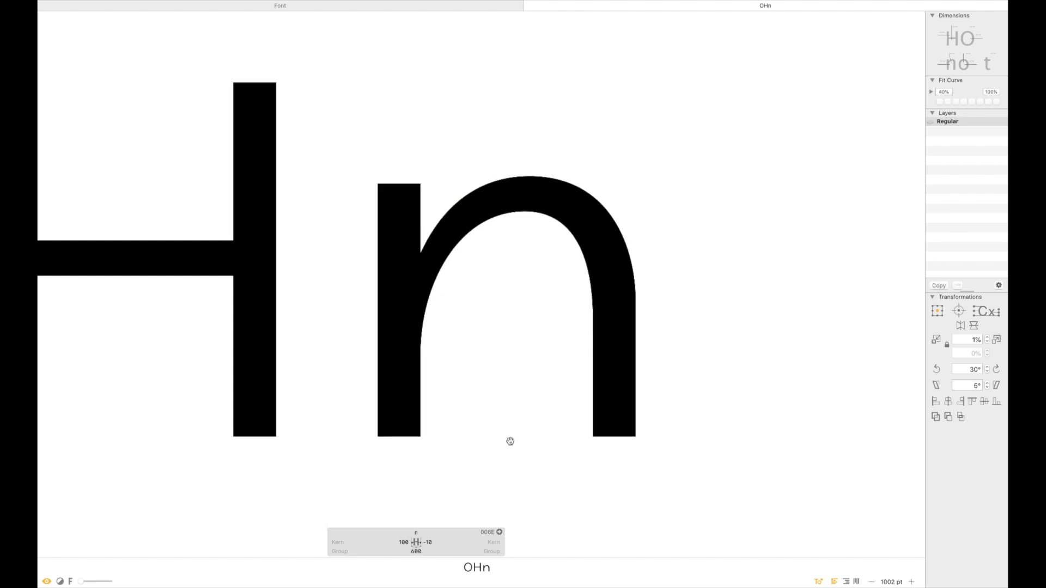
Step: Try lengthening the inner apex's left handle and the inner left end's vertical handle
{"action": "left_click", "coordinate": [420, 287]}
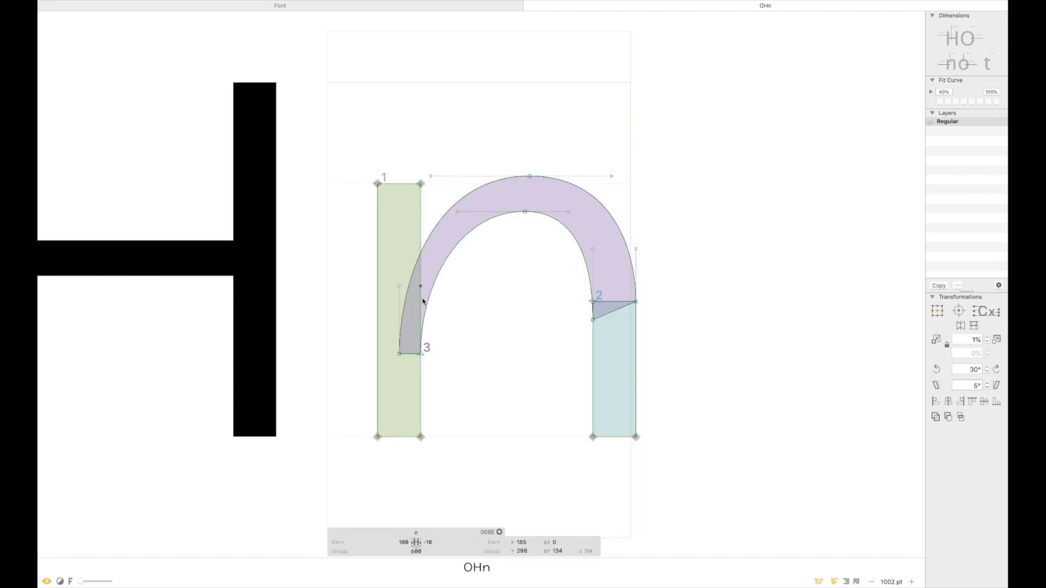
{"action": "left_click_drag", "start_coordinate": [420, 287], "coordinate": [421, 268]}
{"action": "key", "text": "super+z"}
{"action": "left_click_drag", "start_coordinate": [458, 212], "coordinate": [447, 216]}
{"action": "left_click_drag", "start_coordinate": [420, 287], "coordinate": [421, 274]}
{"action": "left_click", "coordinate": [464, 292]}
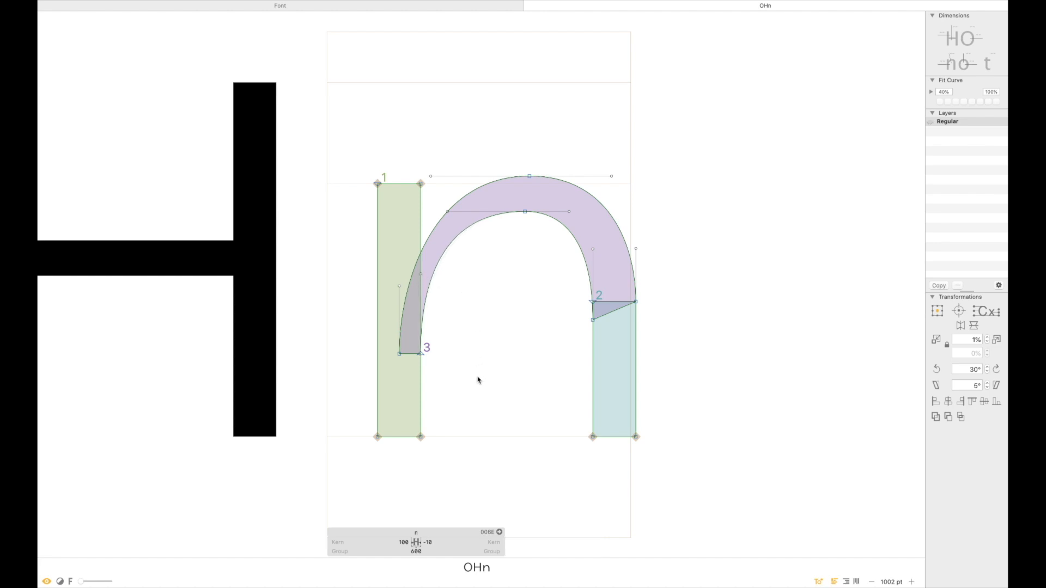
{"action": "key", "text": "super+z"}
{"action": "key", "text": "super+z"}
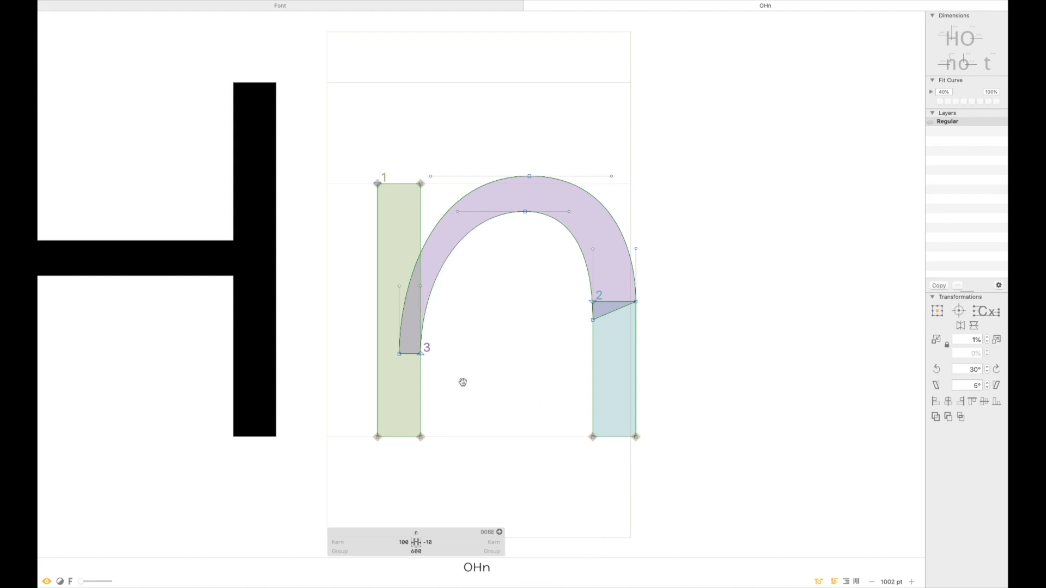
Step: Lower the coinciding outer points of the arch and right stem until they are level with the arch's inner right end
{"action": "key", "text": "space"}
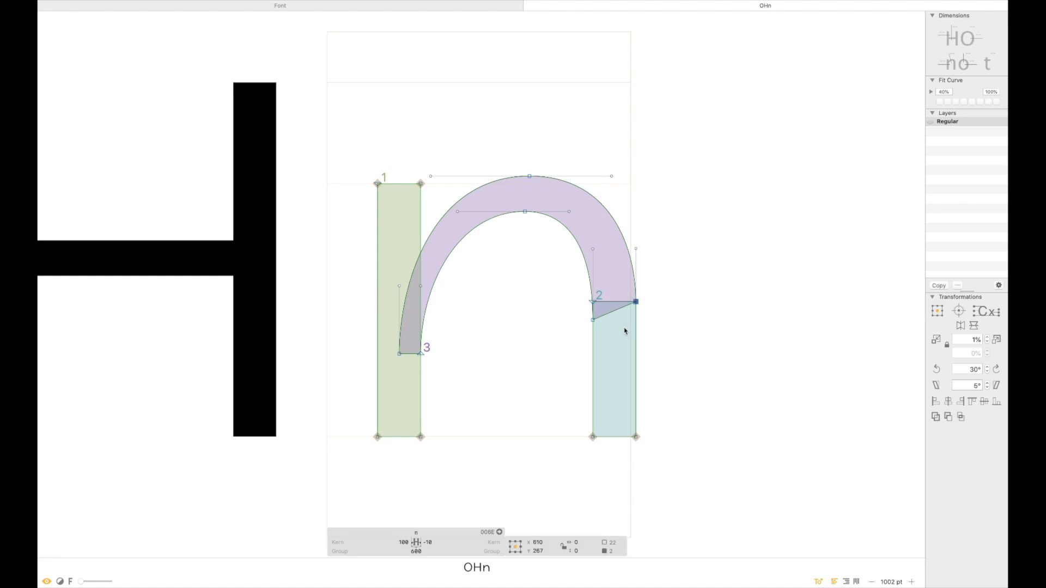
{"action": "key", "text": "shift+Down"}
{"action": "key", "text": "shift+Down"}
{"action": "key", "text": "shift+Down"}
{"action": "key", "text": "shift+Down"}
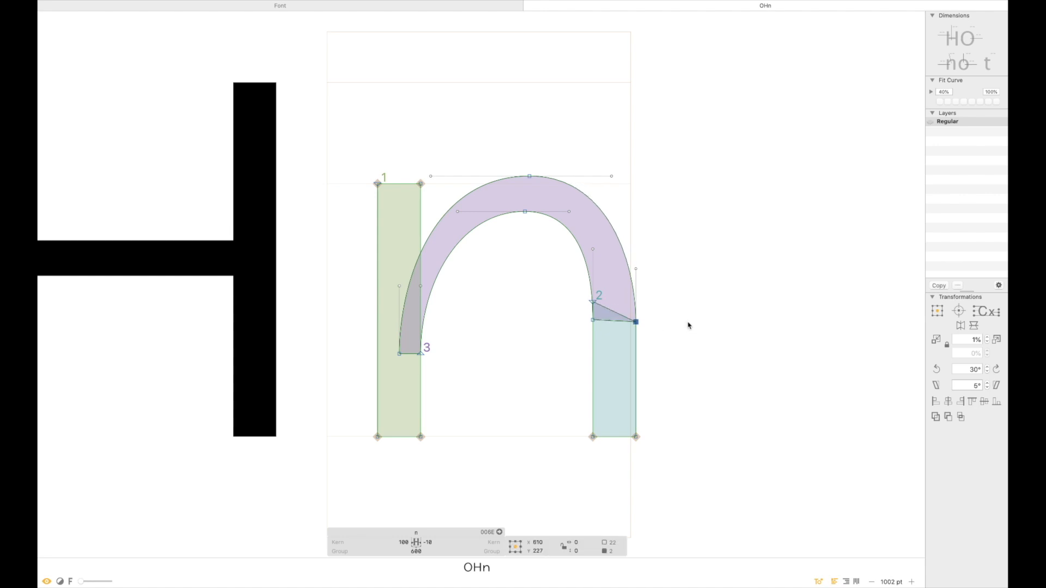
{"action": "key", "text": "Up"}
{"action": "key", "text": "Up"}
{"action": "left_click", "coordinate": [676, 265]}
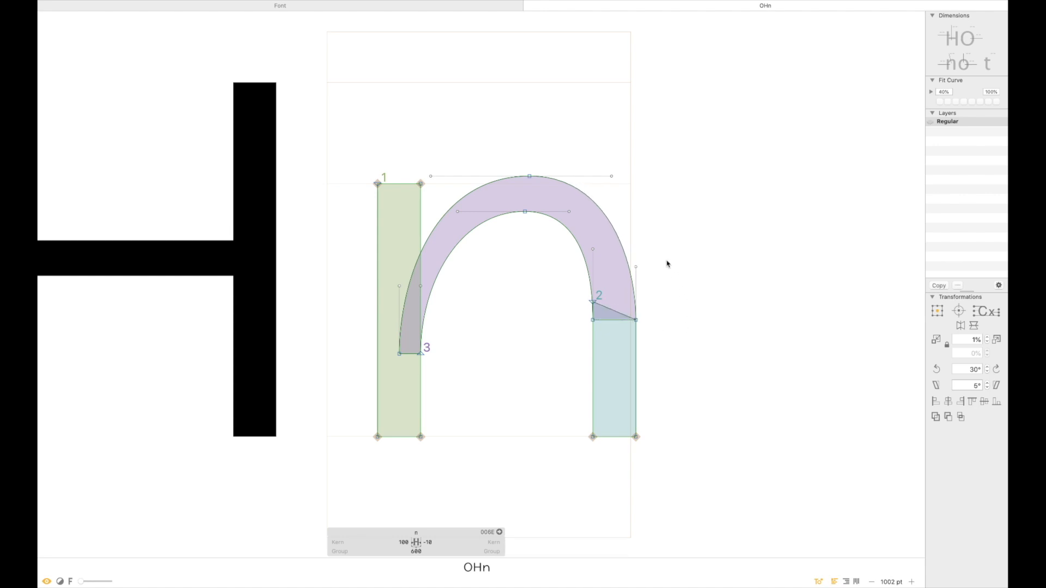
Step: Lengthen the arch's outer right end handle to 161 units and preview the letter
{"action": "left_click_drag", "start_coordinate": [635, 267], "coordinate": [649, 241]}
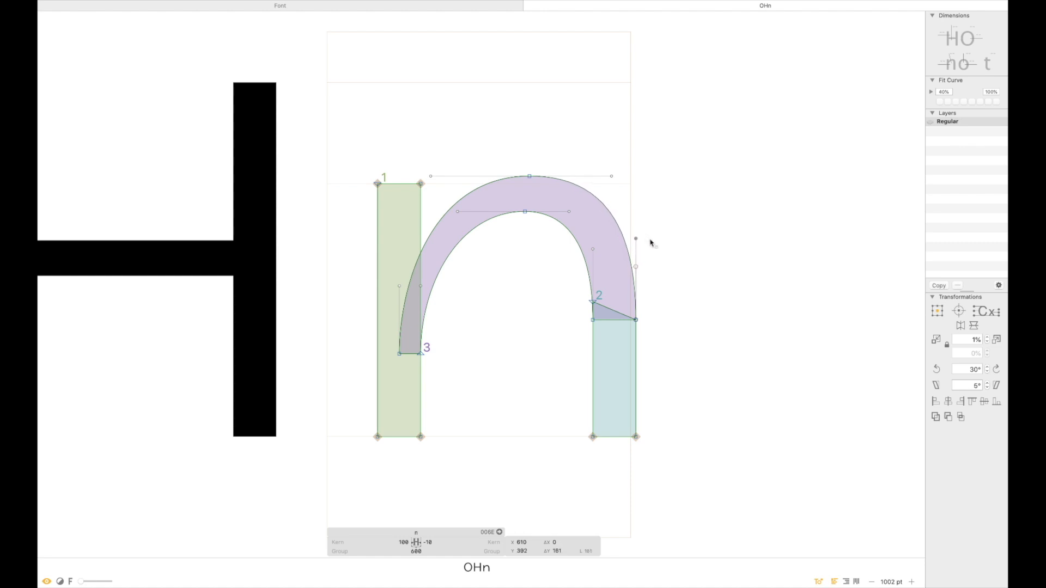
{"action": "key", "text": "space"}
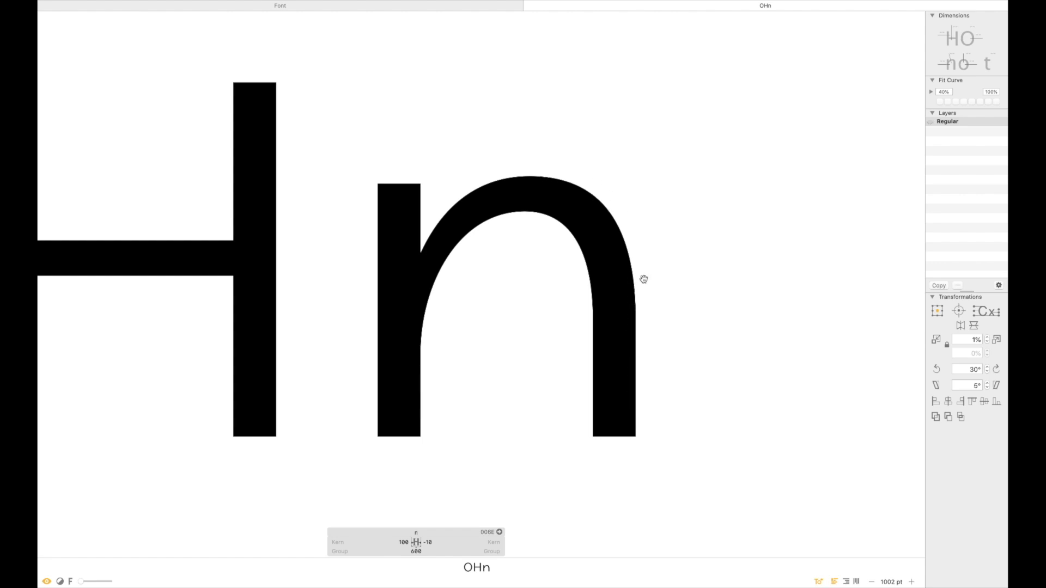
{"action": "key", "text": "space"}
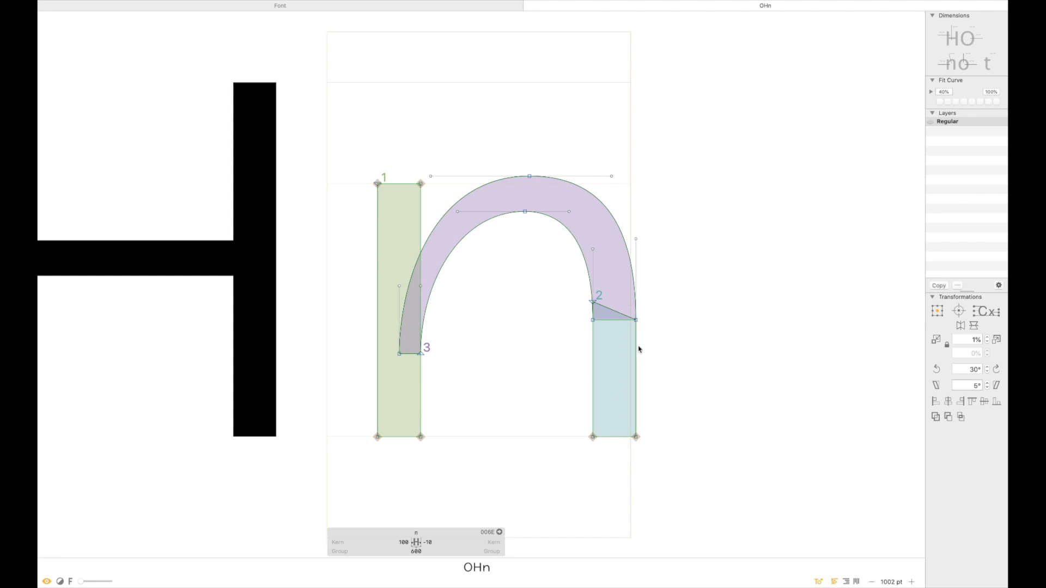
Step: Move the arch's inner apex point left to x 374 between its fixed handles
{"action": "key", "text": "space"}
{"action": "left_click_drag", "start_coordinate": [708, 115], "coordinate": [409, 413]}
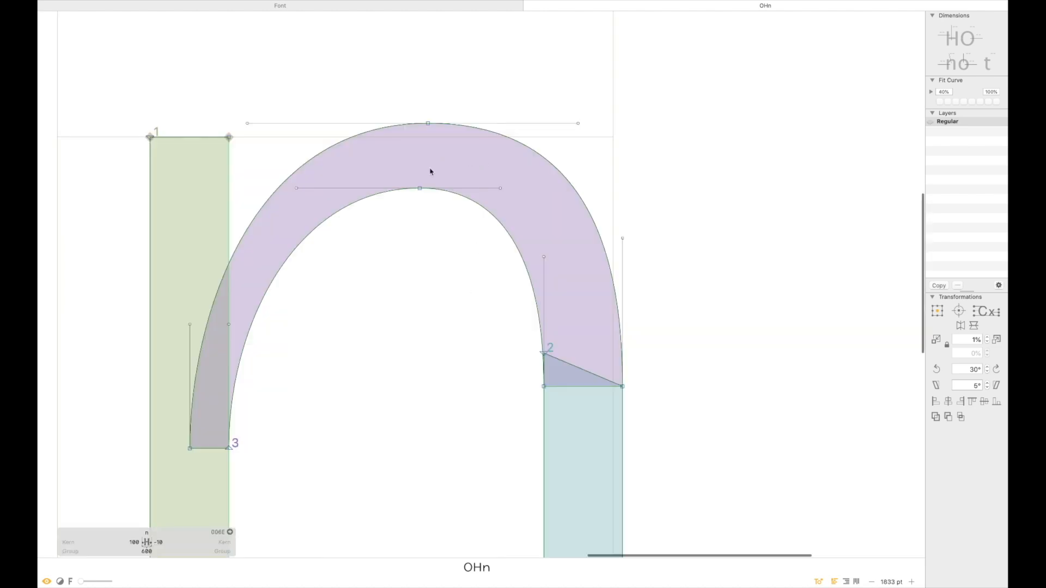
{"action": "left_click_drag", "start_coordinate": [420, 189], "coordinate": [404, 190]}
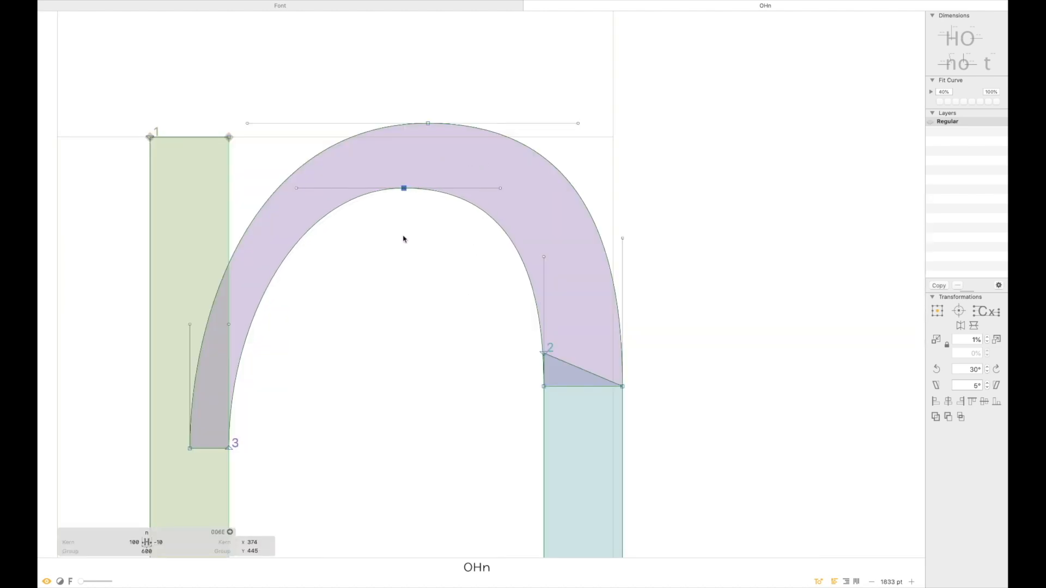
Step: Preview the filled n and examine its inner curve and where the arch meets both stems
{"action": "left_click", "coordinate": [519, 354]}
{"action": "key", "text": "space"}
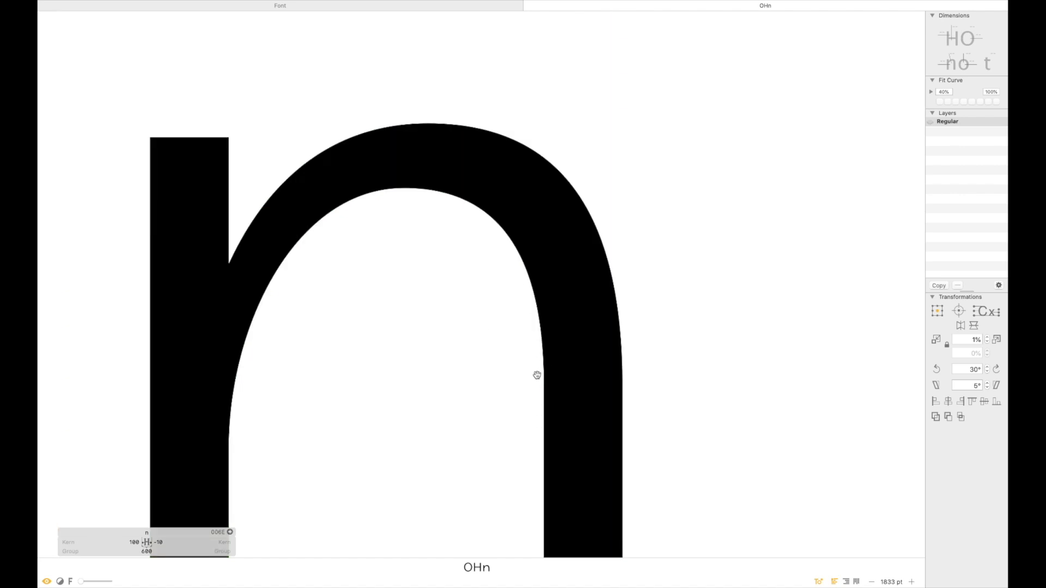
{"action": "left_click_drag", "start_coordinate": [360, 423], "coordinate": [500, 321]}
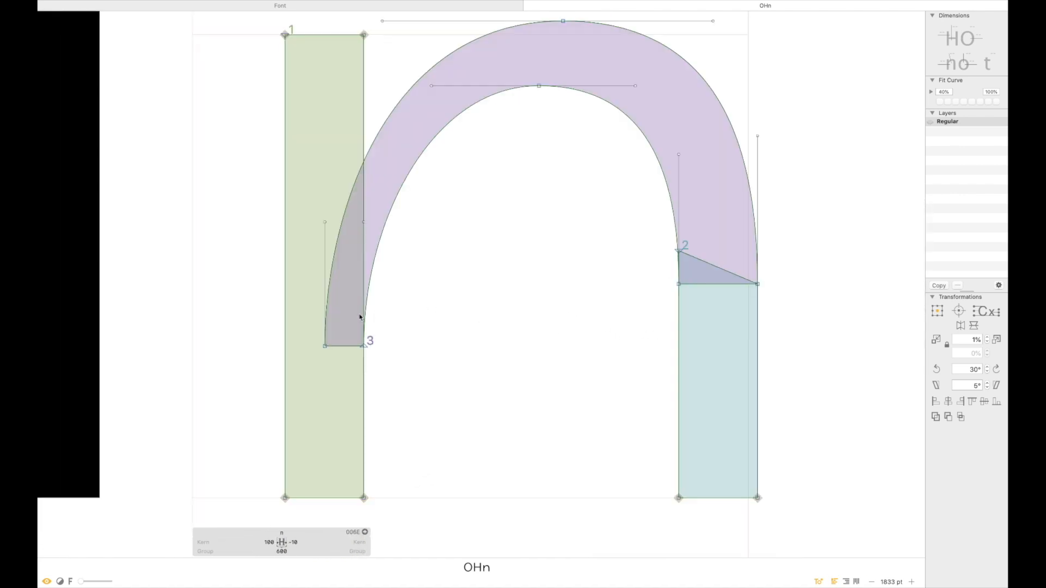
{"action": "key", "text": "space"}
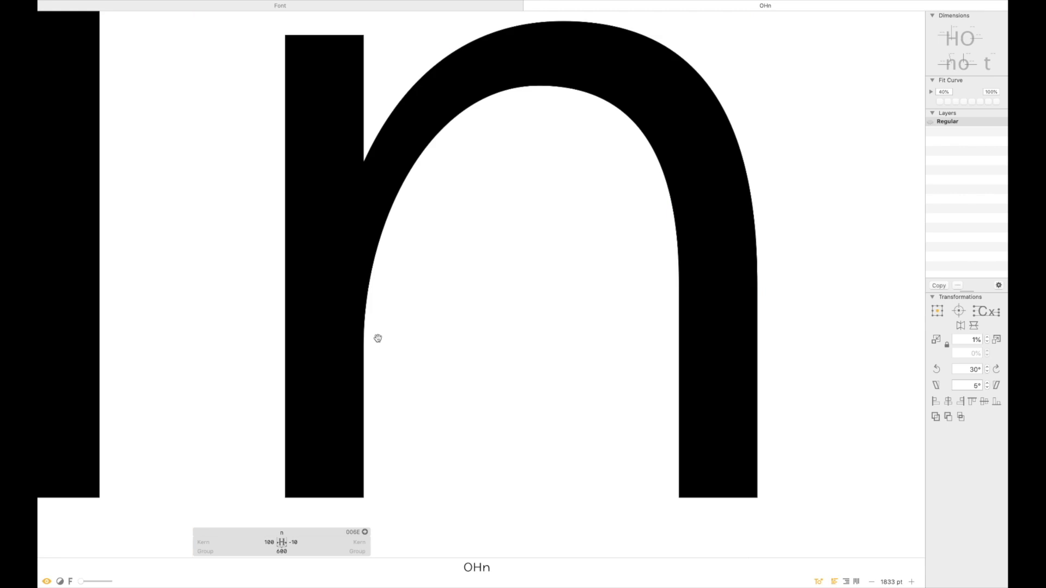
{"action": "left_click_drag", "start_coordinate": [447, 203], "coordinate": [440, 289]}
{"action": "key", "text": "super+minus"}
{"action": "key", "text": "super+minus"}
{"action": "key", "text": "super+minus"}
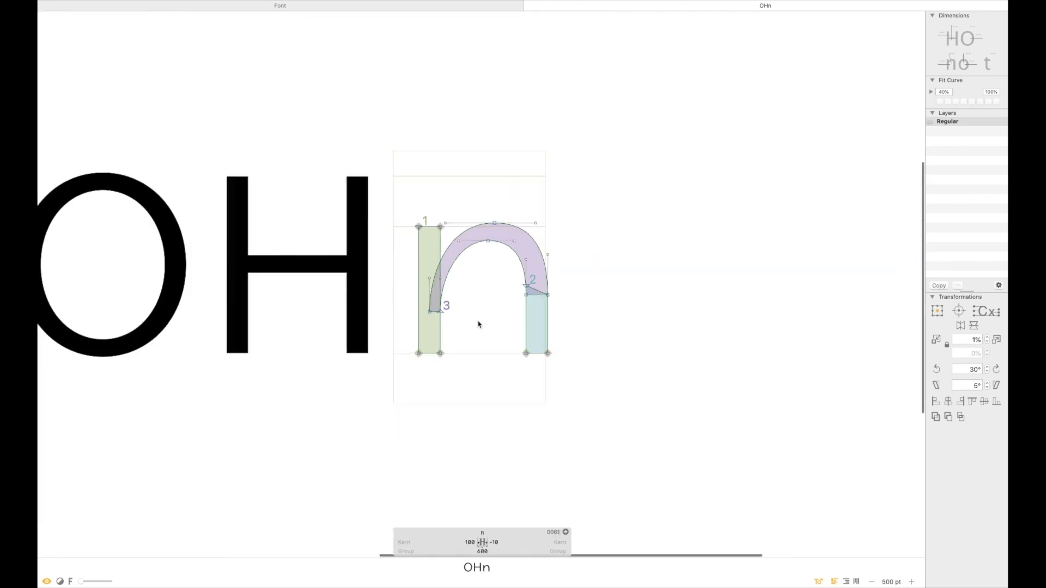
Step: Set the left and right sidebearings of the n to 60
{"action": "left_click", "coordinate": [470, 543]}
{"action": "type", "text": "60"}
{"action": "key", "text": "Tab"}
{"action": "type", "text": "60"}
{"action": "key", "text": "Return"}
{"action": "key", "text": "Escape"}
{"action": "key", "text": "v"}
{"action": "left_click_drag", "start_coordinate": [552, 289], "coordinate": [643, 287]}
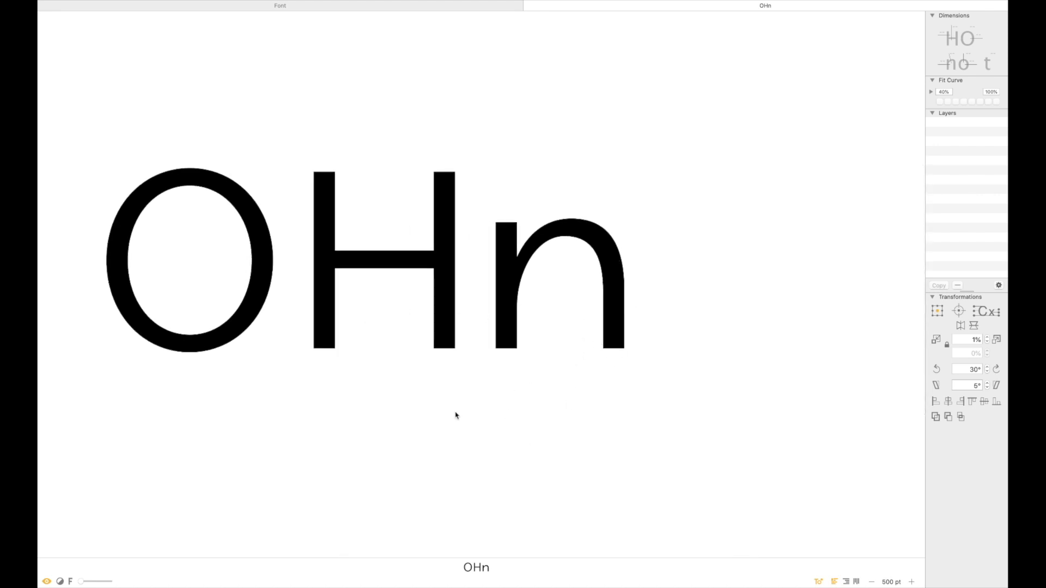
Step: Check the sidebearings of the O against those of the n, also at small display size
{"action": "double_click", "coordinate": [230, 324]}
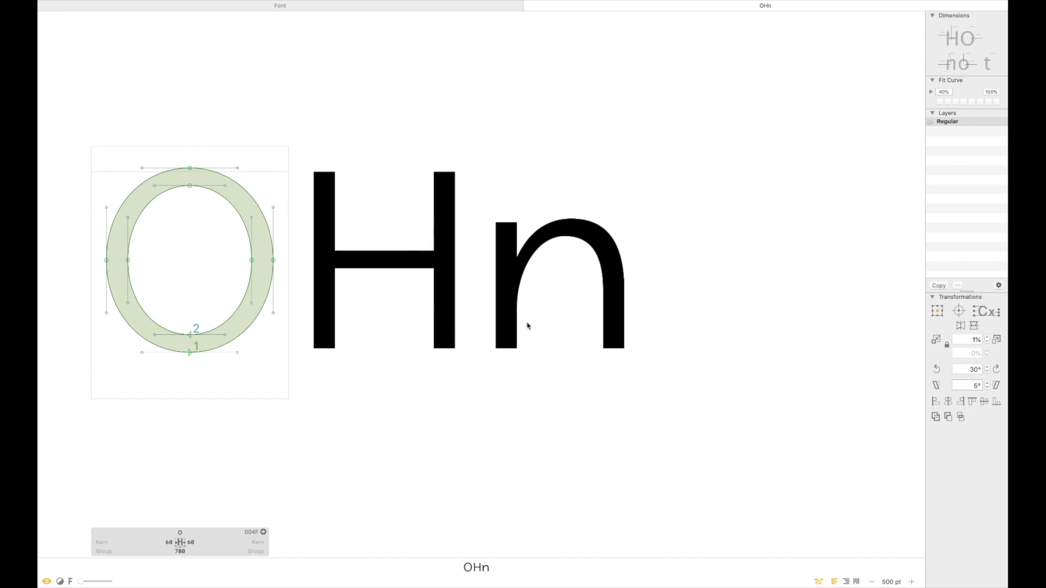
{"action": "double_click", "coordinate": [584, 323]}
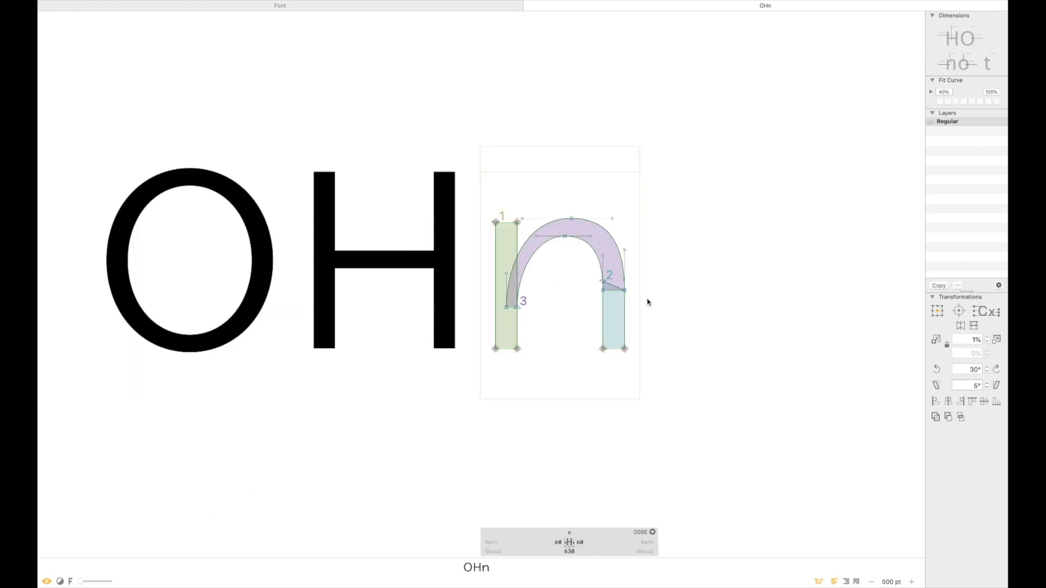
{"action": "key", "text": "Escape"}
{"action": "scroll", "coordinate": [644, 304], "scroll_direction": "down", "scroll_amount": 5}
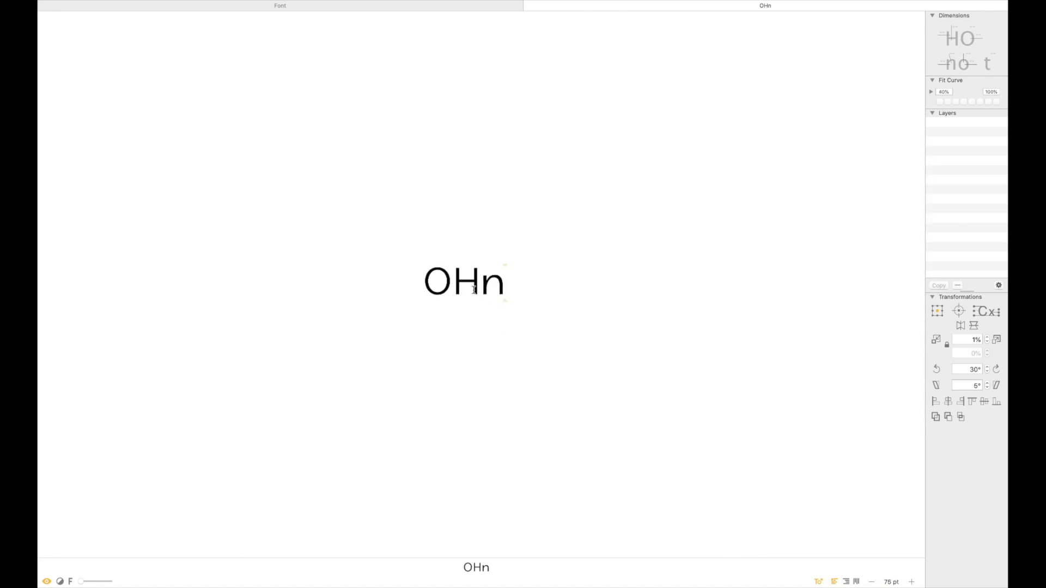
{"action": "double_click", "coordinate": [438, 283]}
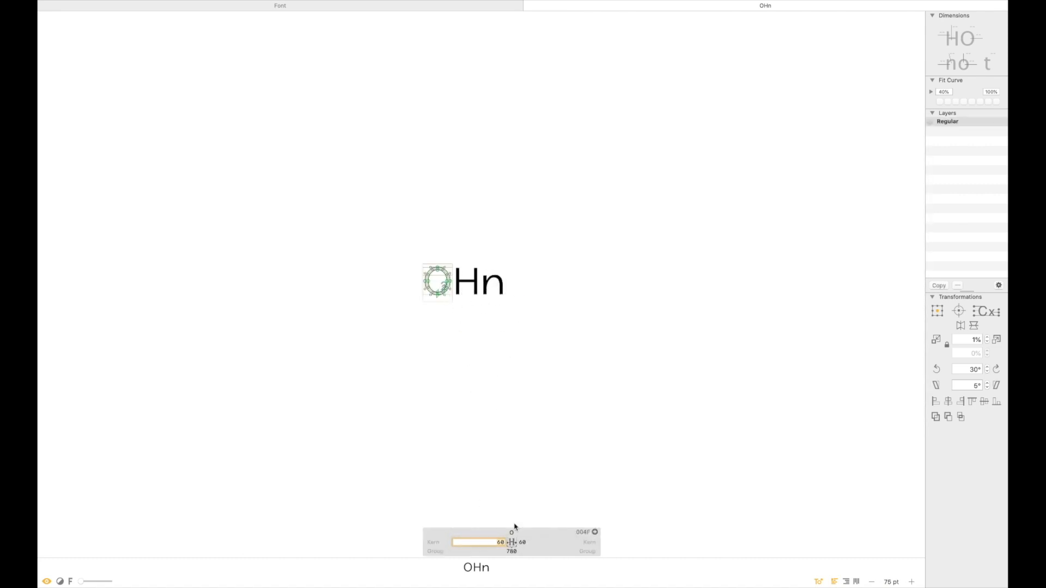
{"action": "key", "text": "Tab"}
Step: Set both sidebearings of the n to 80
{"action": "double_click", "coordinate": [500, 294]}
{"action": "type", "text": "80"}
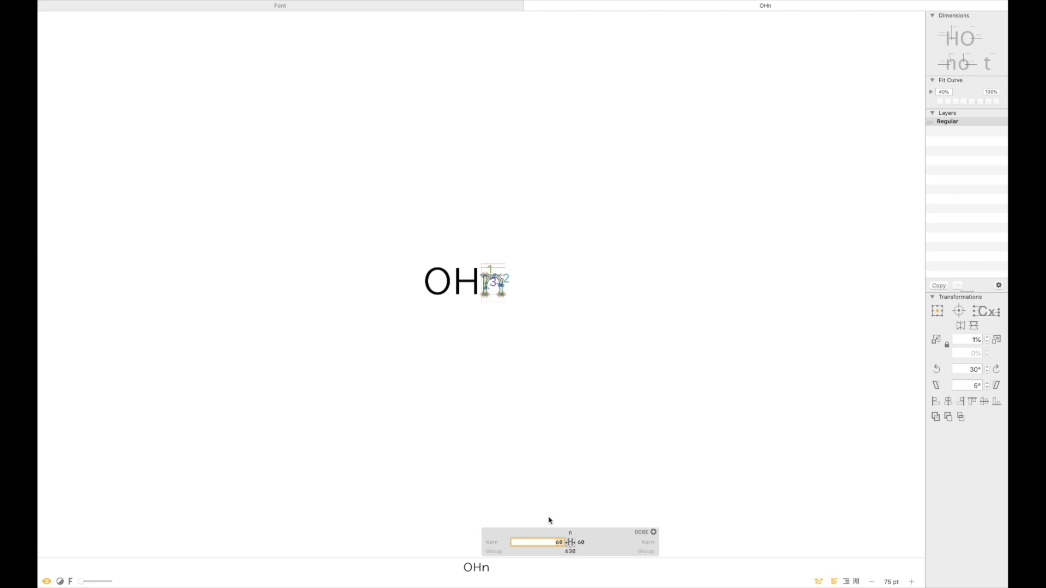
{"action": "key", "text": "Tab"}
{"action": "type", "text": "80"}
{"action": "key", "text": "Return"}
{"action": "double_click", "coordinate": [526, 284]}
Step: Lengthen the vertical handle at the arch's outer left end to 174 units and preview the letter
{"action": "key", "text": "z"}
{"action": "left_click_drag", "start_coordinate": [654, 202], "coordinate": [340, 366]}
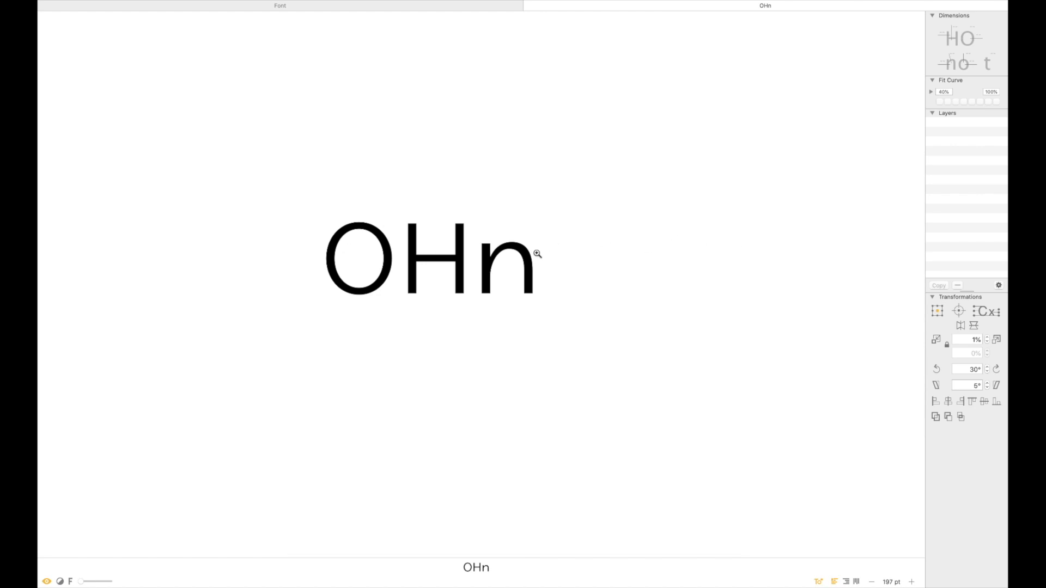
{"action": "key", "text": "super+plus"}
{"action": "key", "text": "super+plus"}
{"action": "key", "text": "super+plus"}
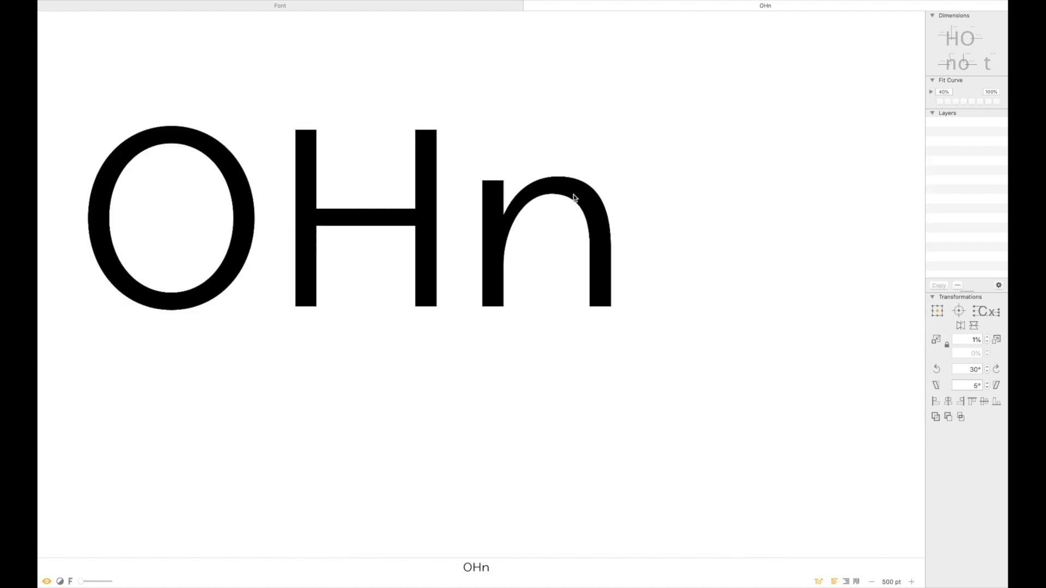
{"action": "double_click", "coordinate": [557, 199]}
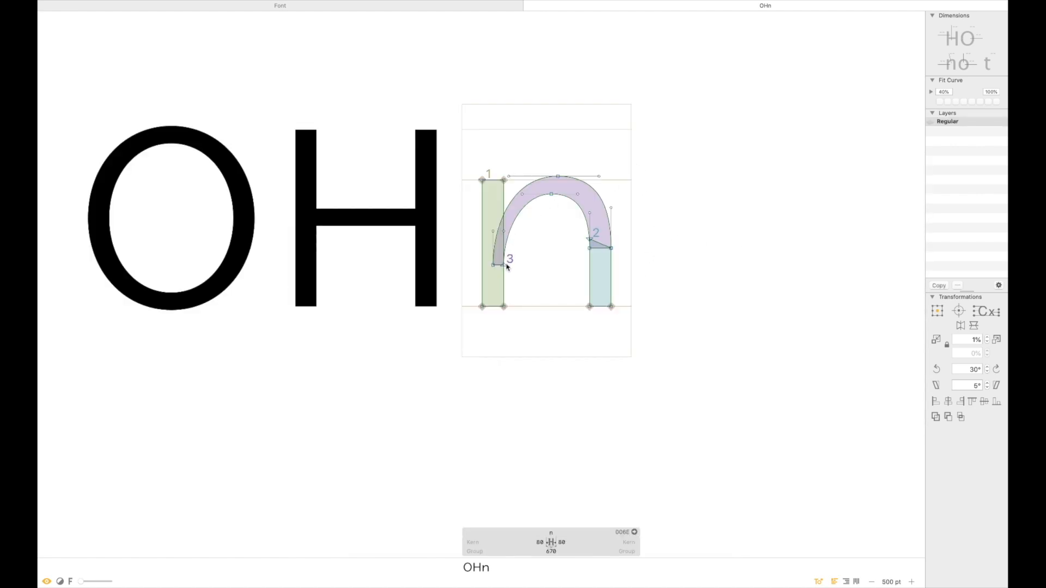
{"action": "left_click", "coordinate": [493, 232]}
{"action": "key", "text": "shift+Up"}
{"action": "key", "text": "shift+Up"}
{"action": "key", "text": "shift+Up"}
{"action": "key", "text": "shift+Up"}
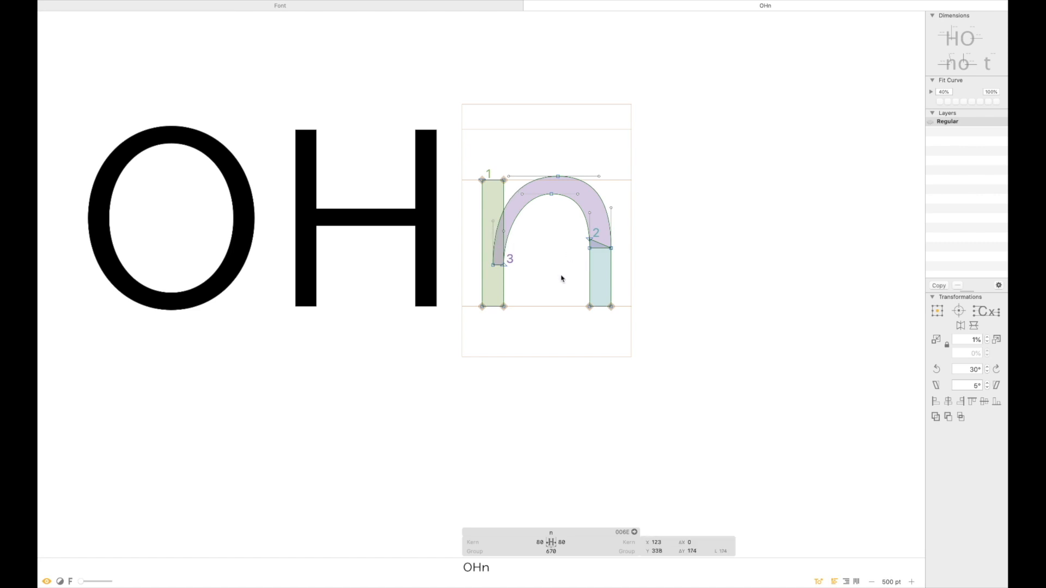
{"action": "left_click", "coordinate": [561, 278]}
{"action": "key", "text": "space"}
{"action": "key", "text": "t"}
{"action": "left_click", "coordinate": [629, 259]}
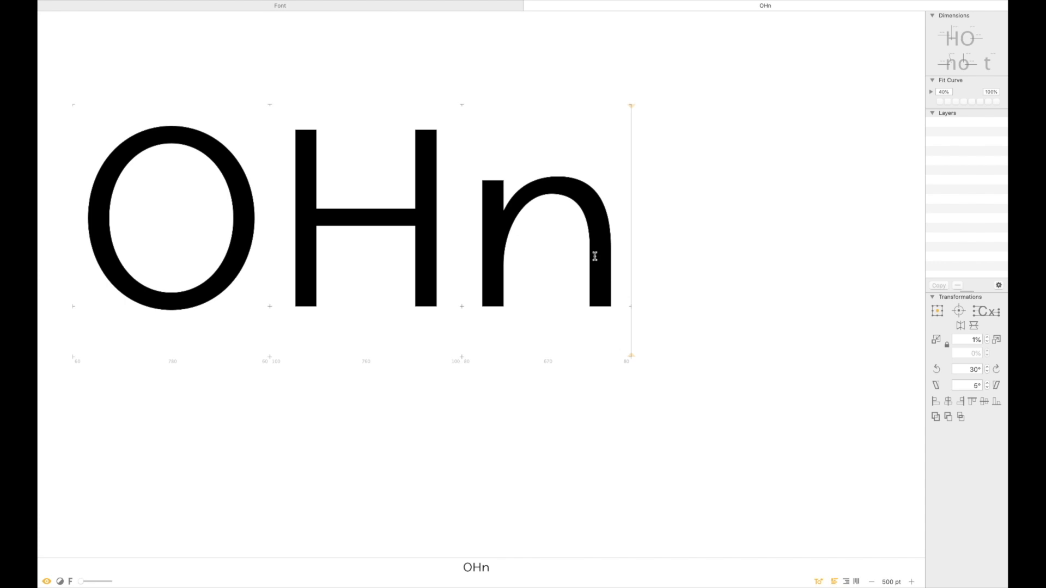
Step: Raise the arch's inner left end point slightly above the outer left end point and check the filled shape
{"action": "double_click", "coordinate": [505, 250]}
{"action": "left_click", "coordinate": [504, 265]}
{"action": "key", "text": "shift+Up"}
{"action": "key", "text": "shift+Up"}
{"action": "key", "text": "shift+Up"}
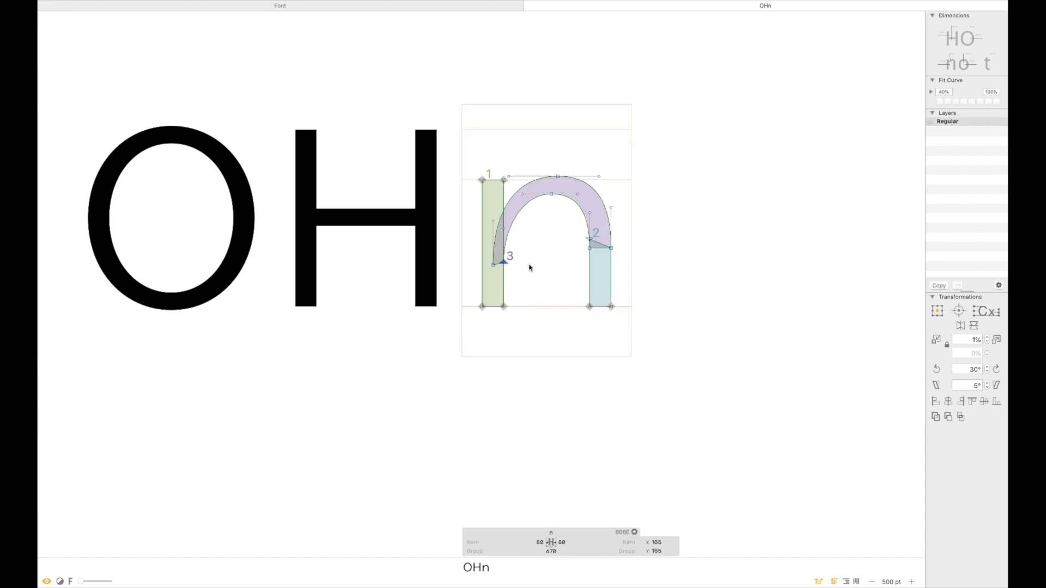
{"action": "left_click", "coordinate": [559, 267]}
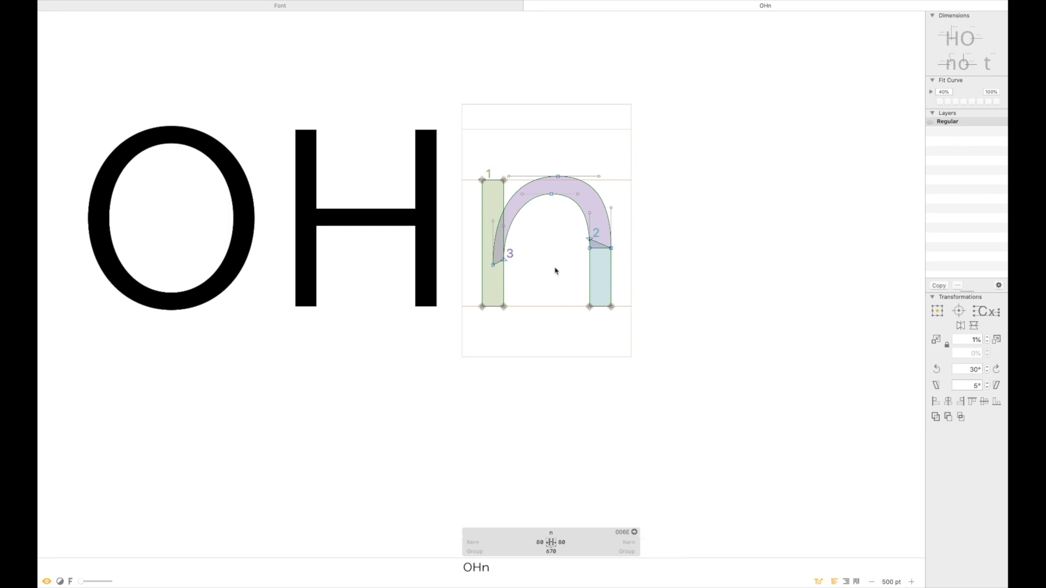
{"action": "key", "text": "Escape"}
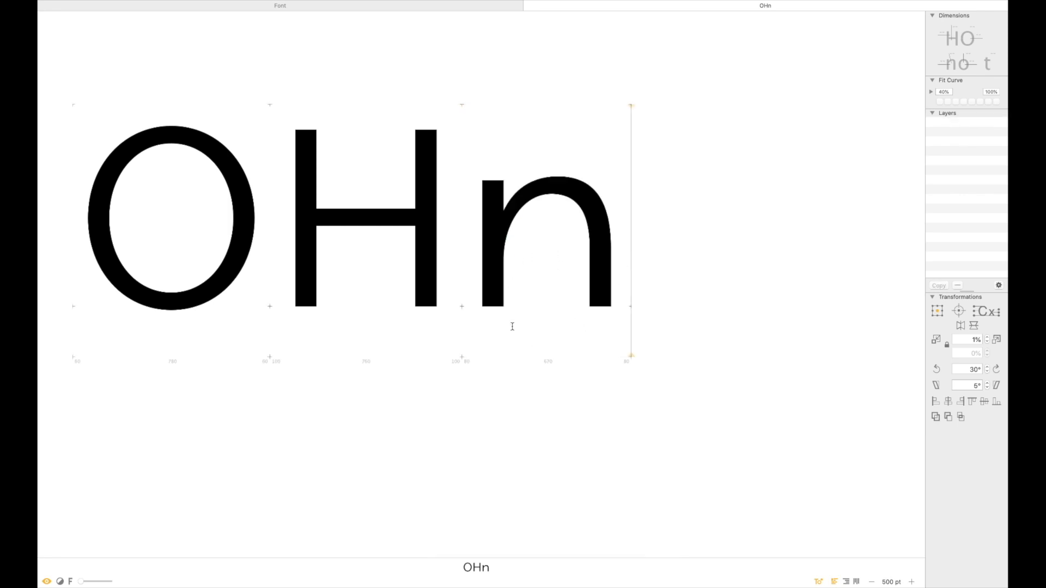
Step: Shorten the left handle of the arch's inner apex to 106 units and view the filled word
{"action": "key", "text": "super+minus"}
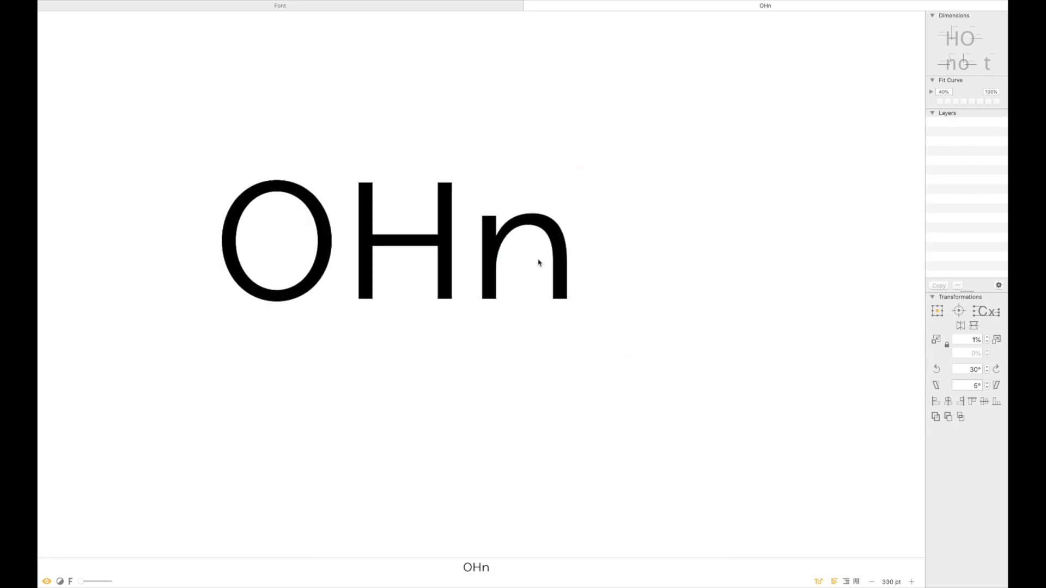
{"action": "left_click_drag", "start_coordinate": [621, 169], "coordinate": [445, 327]}
{"action": "key", "text": "Escape"}
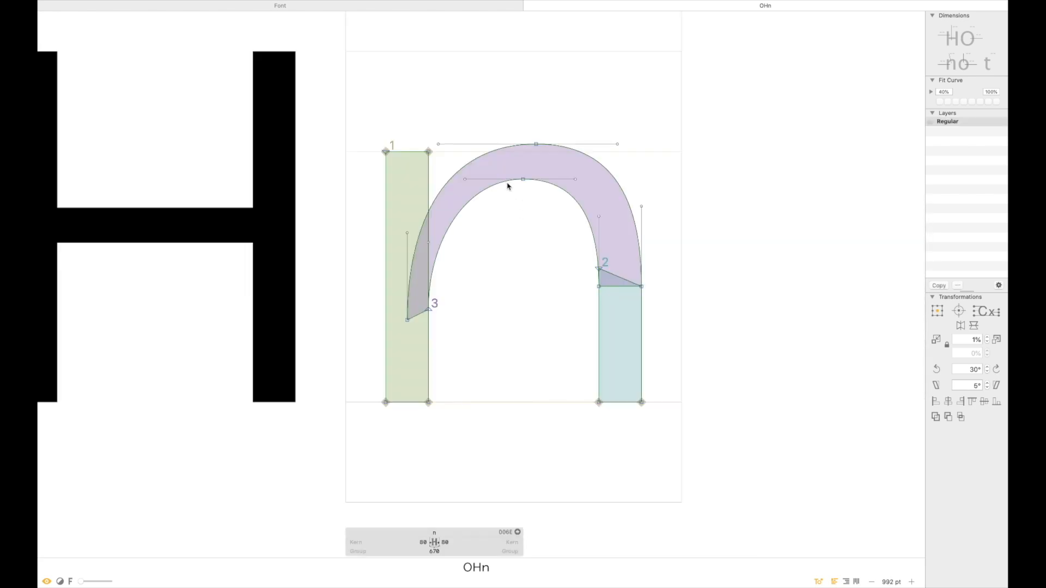
{"action": "left_click", "coordinate": [465, 178]}
{"action": "key", "text": "shift+Right"}
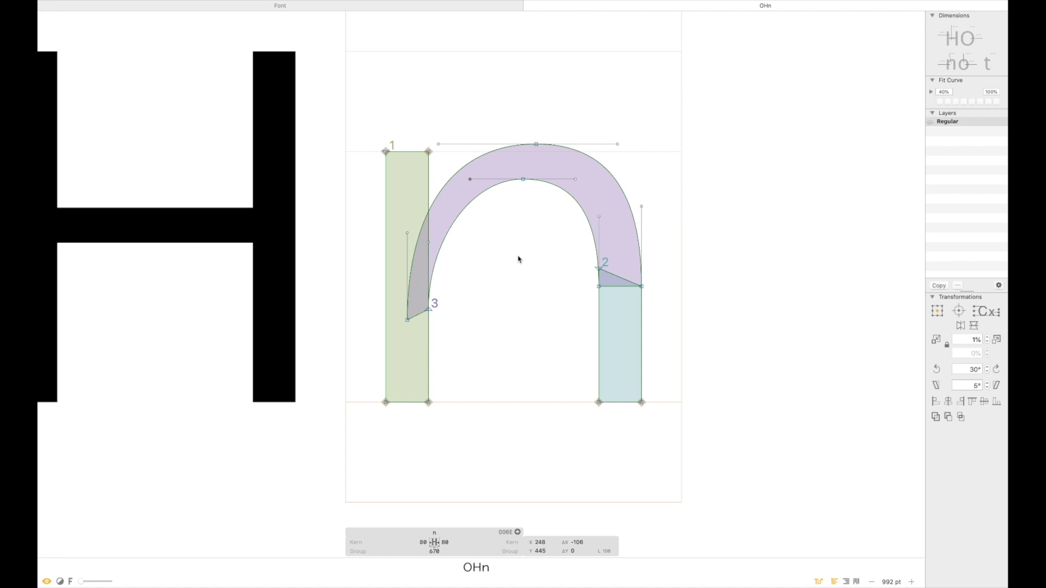
{"action": "key", "text": "super+minus"}
{"action": "key", "text": "super+minus"}
{"action": "key", "text": "super+minus"}
{"action": "key", "text": "Escape"}
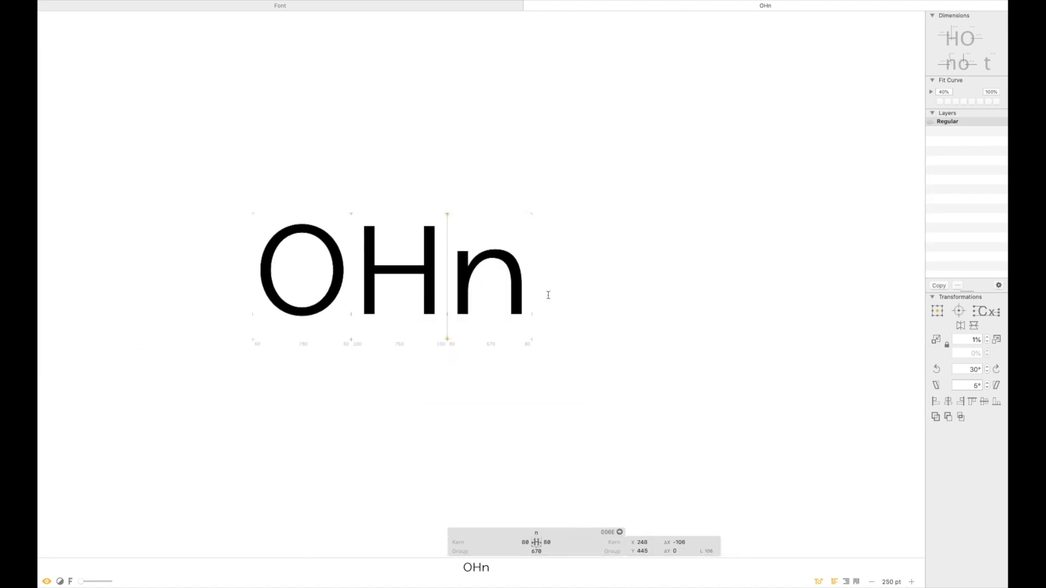
Step: Shorten the right handle of the arch's outer apex to 152 units and view the filled word
{"action": "key", "text": "super+space"}
{"action": "left_click_drag", "start_coordinate": [579, 214], "coordinate": [389, 357]}
{"action": "double_click", "coordinate": [588, 176]}
{"action": "mouse_move", "coordinate": [593, 163]}
{"action": "left_mouse_down"}
{"action": "mouse_move", "coordinate": [610, 136]}
{"action": "mouse_move", "coordinate": [596, 158]}
{"action": "left_mouse_up"}
{"action": "key", "text": "shift+Left"}
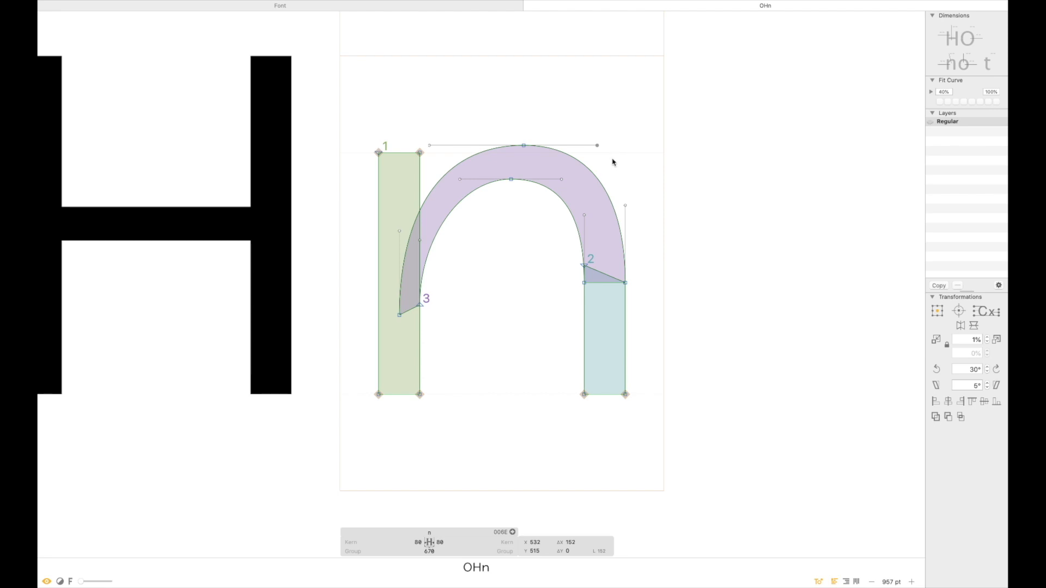
{"action": "key", "text": "super+minus"}
{"action": "key", "text": "super+minus"}
{"action": "key", "text": "super+minus"}
{"action": "key", "text": "super+minus"}
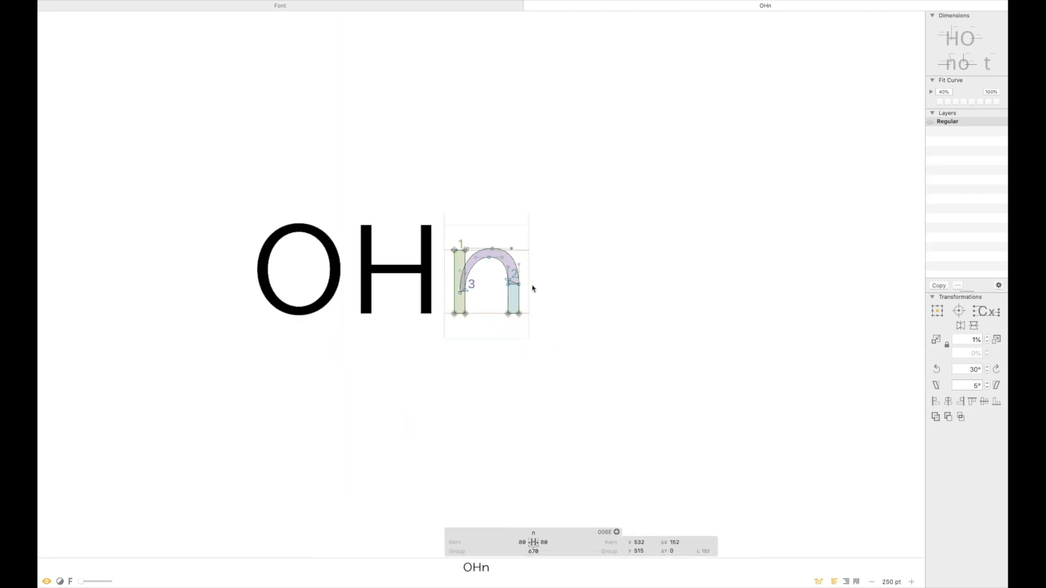
{"action": "key", "text": "Escape"}
{"action": "key", "text": "Escape"}
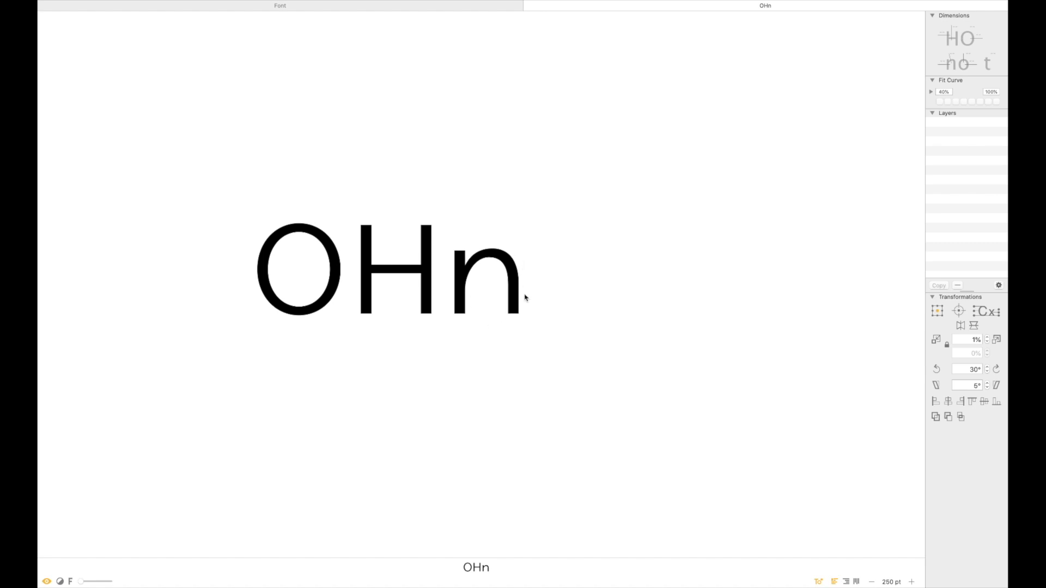
Step: Lower the arch's two left end points together, placing the inner one at y 165
{"action": "left_click_drag", "start_coordinate": [542, 210], "coordinate": [423, 365]}
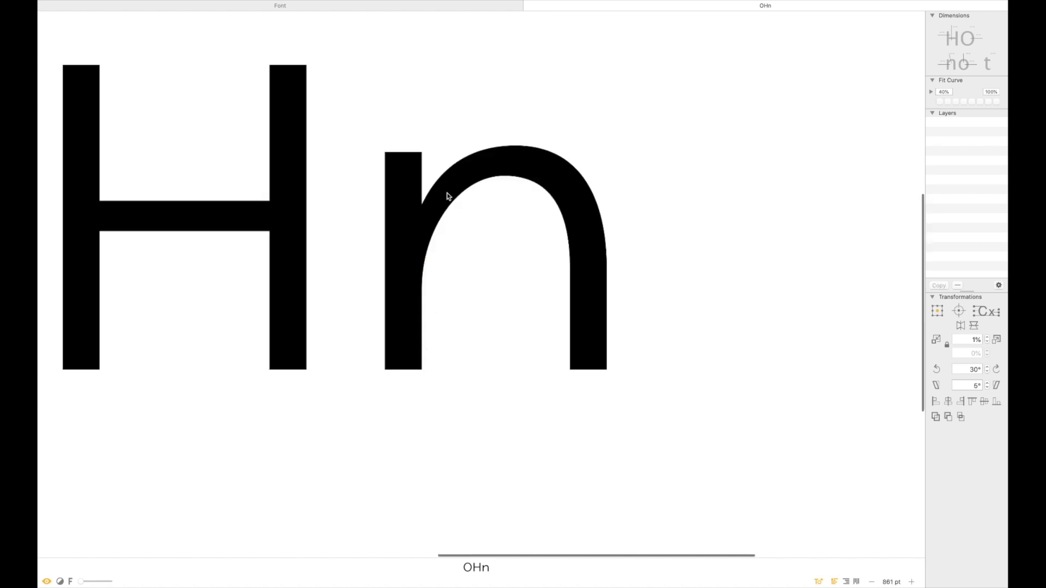
{"action": "double_click", "coordinate": [440, 183]}
{"action": "left_click_drag", "start_coordinate": [422, 291], "coordinate": [401, 304]}
{"action": "key", "text": "shift+Down"}
{"action": "key", "text": "shift+Down"}
Step: Nudge both apex points of the arch about 5 units right and shorten their left handles
{"action": "left_click_drag", "start_coordinate": [532, 112], "coordinate": [490, 214]}
{"action": "key", "text": "shift+Right"}
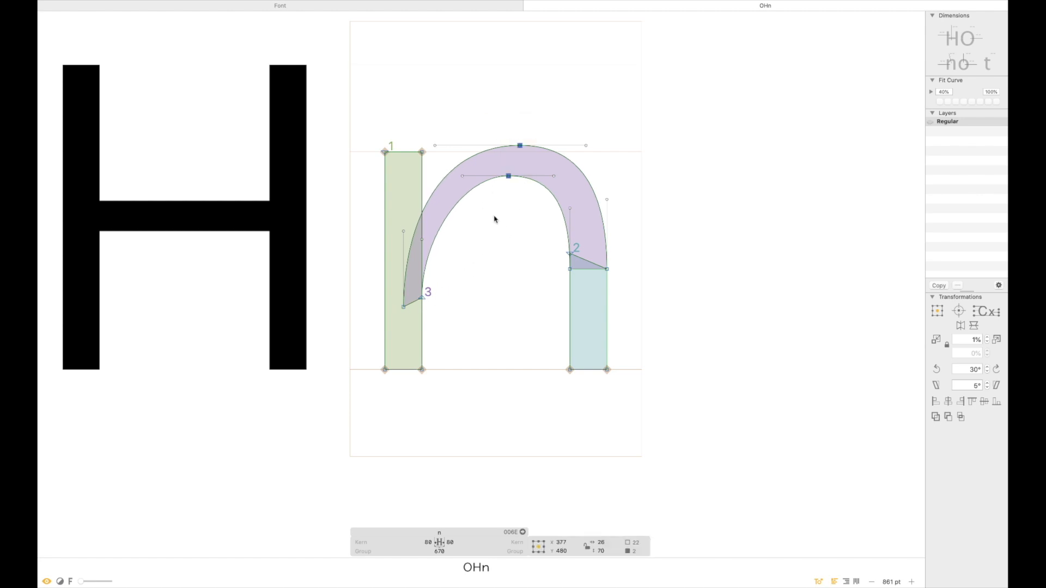
{"action": "key", "text": "shift+Left"}
{"action": "key", "text": "Right"}
{"action": "key", "text": "Right"}
{"action": "key", "text": "Right"}
{"action": "left_click_drag", "start_coordinate": [432, 133], "coordinate": [502, 211]}
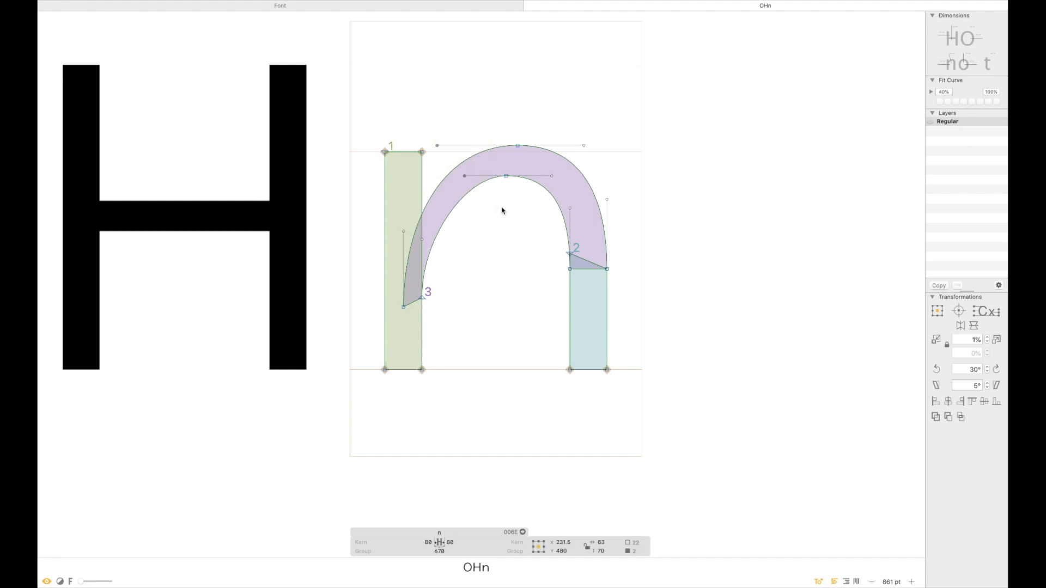
{"action": "left_click", "coordinate": [521, 230]}
Step: Raise the arch's two left end points together by 10 units and view the filled word
{"action": "key", "text": "super+minus"}
{"action": "key", "text": "super+minus"}
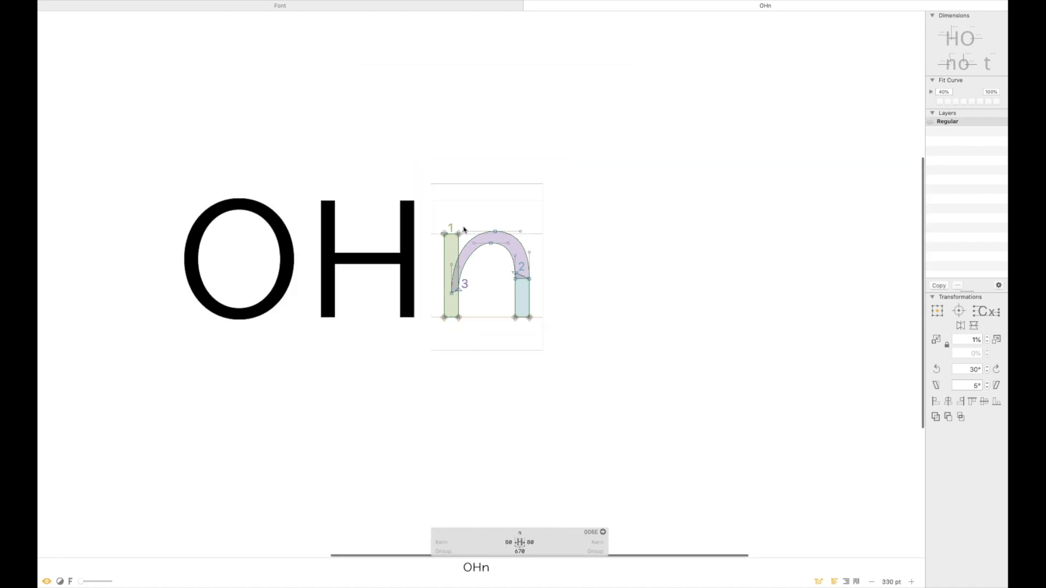
{"action": "left_click", "coordinate": [458, 289]}
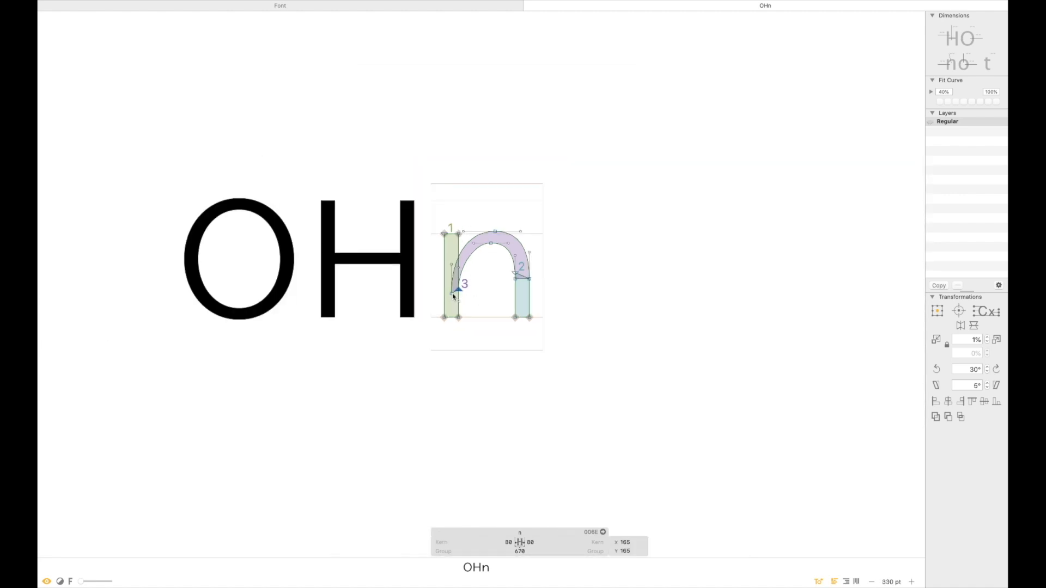
{"action": "left_click", "coordinate": [452, 295], "text": "shift"}
{"action": "key", "text": "shift+Up"}
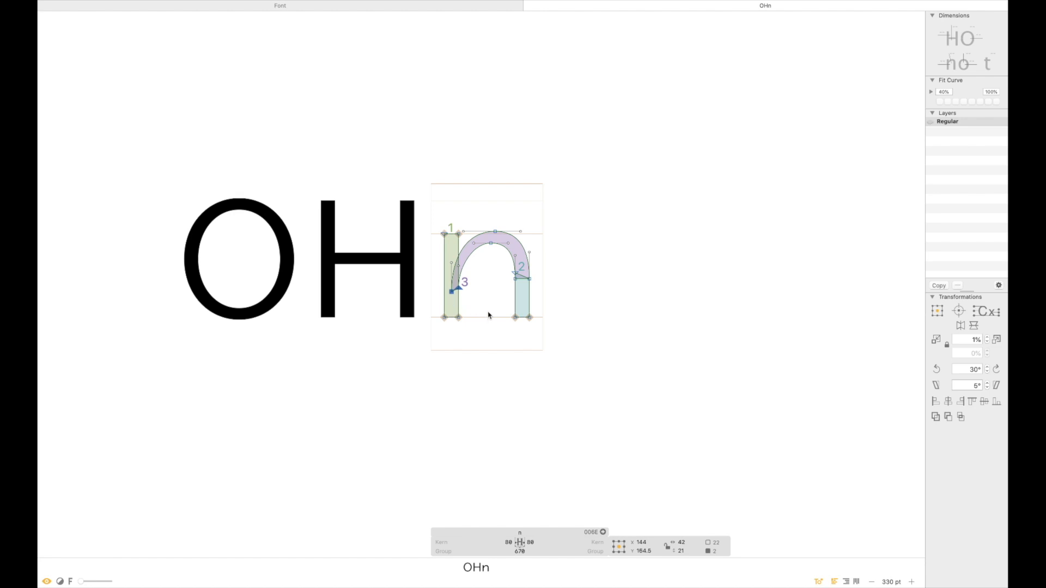
{"action": "key", "text": "Escape"}
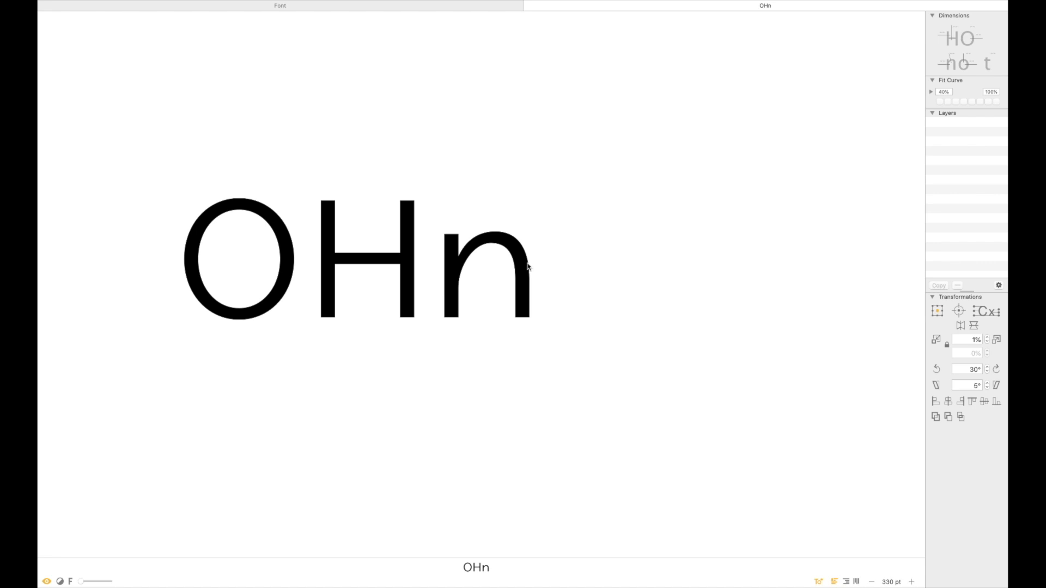
Step: Add a lowercase o after the n and copy the capital O's outlines into it
{"action": "type", "text": "t"}
{"action": "type", "text": "o"}
{"action": "double_click", "coordinate": [275, 226]}
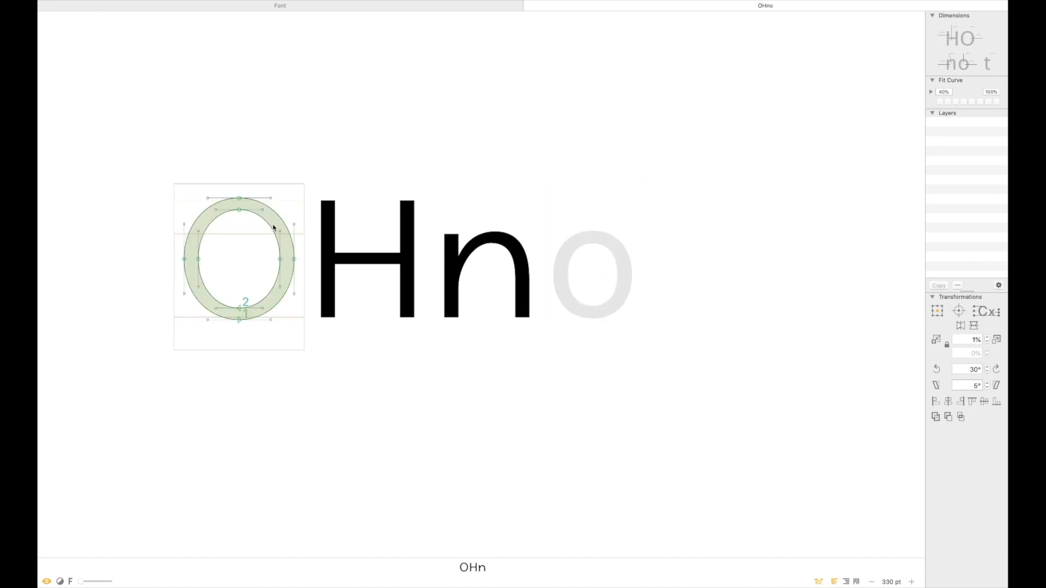
{"action": "double_click", "coordinate": [605, 269]}
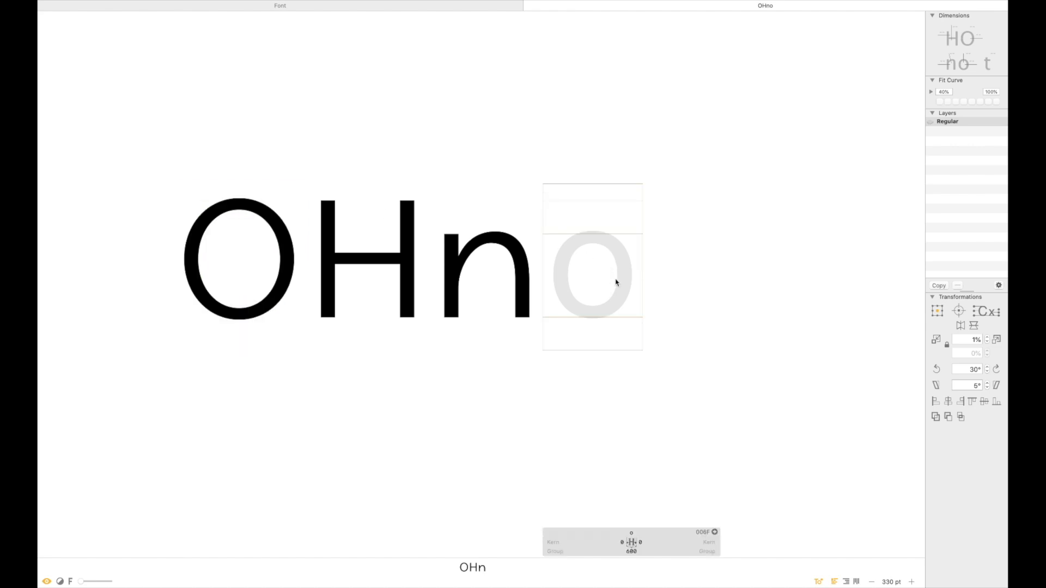
{"action": "key", "text": "super+v"}
{"action": "left_click", "coordinate": [754, 332]}
{"action": "left_click_drag", "start_coordinate": [756, 149], "coordinate": [347, 425]}
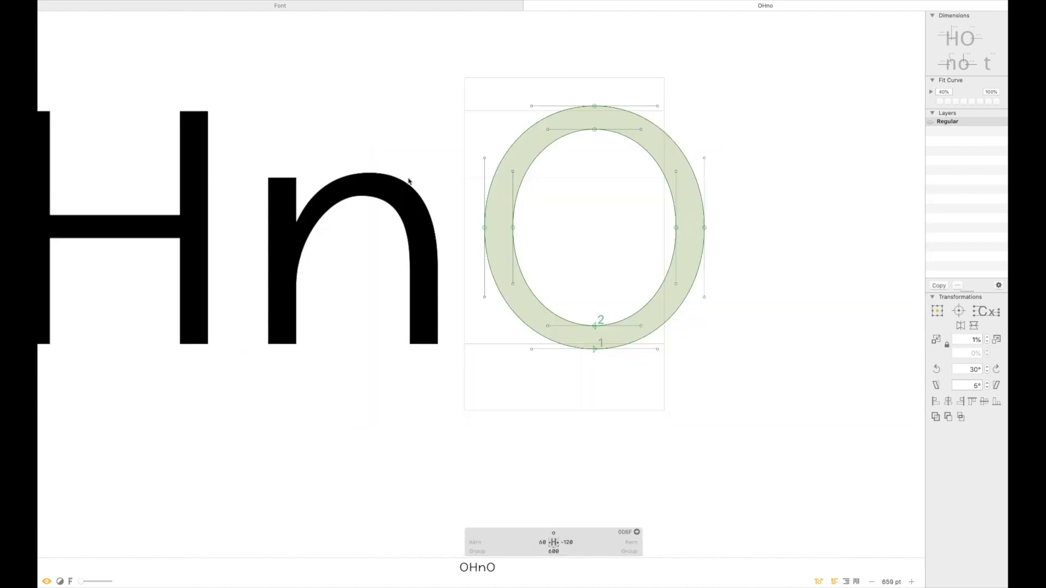
Step: Copy the n's arch and paste it into the lowercase o as a size reference
{"action": "double_click", "coordinate": [398, 179]}
{"action": "left_click", "coordinate": [415, 200]}
{"action": "double_click", "coordinate": [586, 212]}
{"action": "key", "text": "super+v"}
{"action": "left_click", "coordinate": [578, 286]}
Step: Scale both O outlines down in 1% steps to about 480 wide and 531 high, matching the arch's height
{"action": "left_click", "coordinate": [613, 119]}
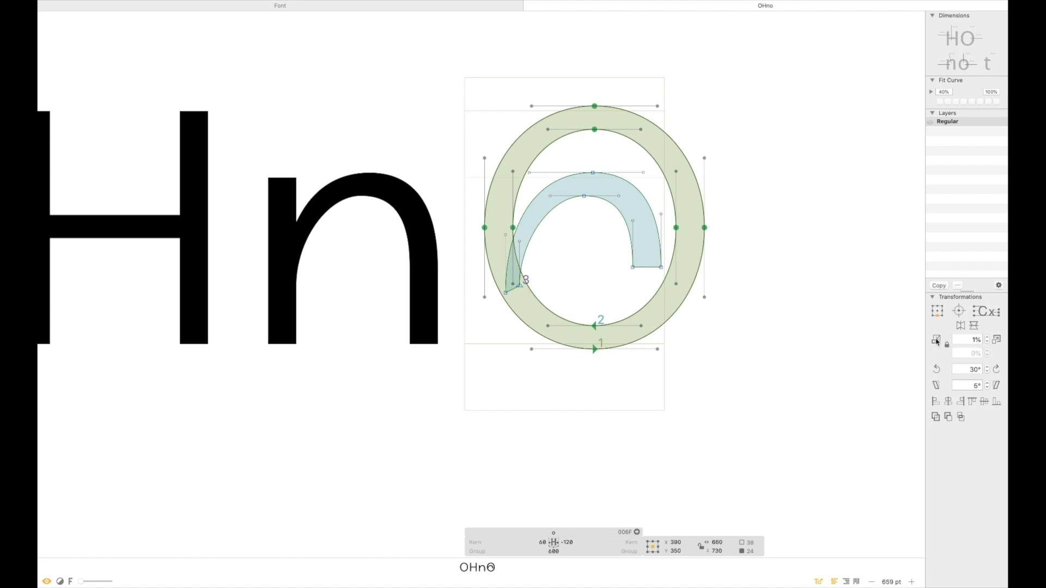
{"action": "left_click", "coordinate": [937, 339]}
{"action": "left_click", "coordinate": [936, 340]}
{"action": "left_click", "coordinate": [937, 339]}
{"action": "left_click", "coordinate": [936, 339]}
{"action": "left_click", "coordinate": [936, 339]}
{"action": "left_click", "coordinate": [937, 339]}
{"action": "left_click", "coordinate": [937, 339]}
{"action": "left_click", "coordinate": [935, 340]}
{"action": "left_click", "coordinate": [936, 340]}
{"action": "left_click", "coordinate": [936, 340]}
{"action": "left_click", "coordinate": [936, 340]}
{"action": "left_click", "coordinate": [936, 340]}
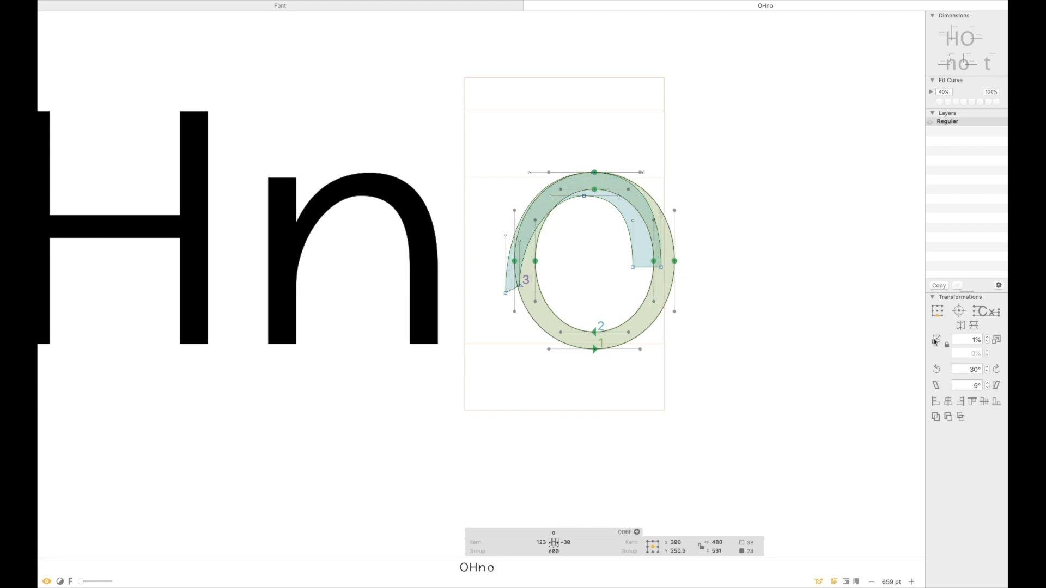
Step: Lower the o's outer and inner top points by 1 unit to y 515 and 464, level with the arch's overshoot
{"action": "left_click_drag", "start_coordinate": [702, 127], "coordinate": [445, 377]}
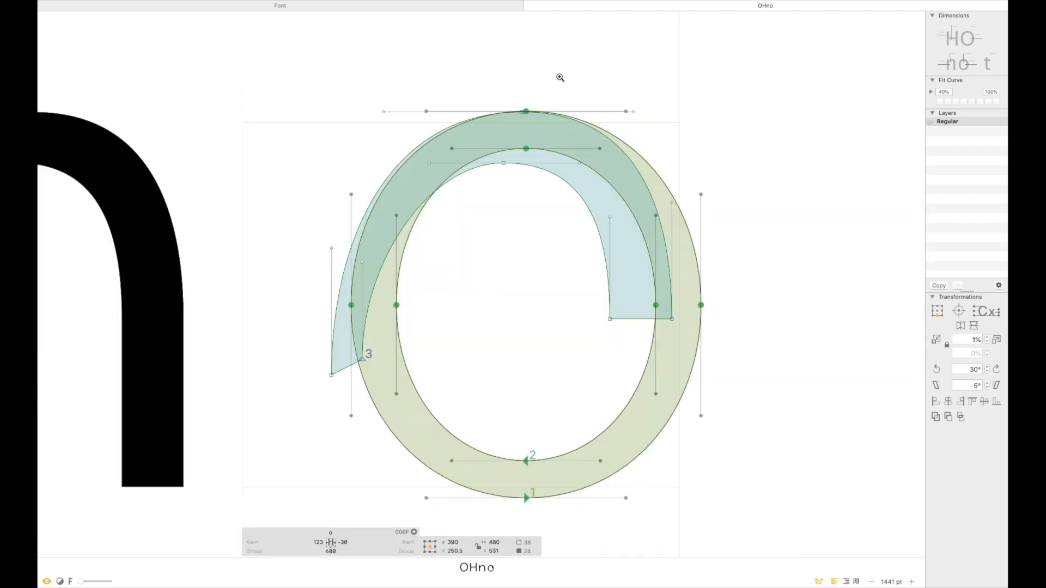
{"action": "left_click_drag", "start_coordinate": [557, 79], "coordinate": [463, 178]}
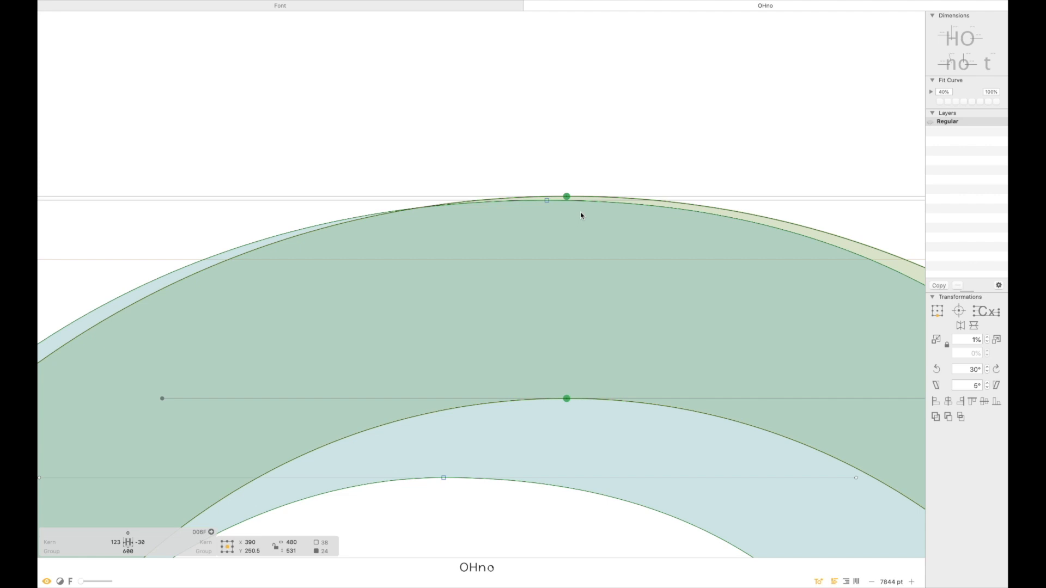
{"action": "key", "text": "super+minus"}
{"action": "key", "text": "super+minus"}
{"action": "left_click", "coordinate": [537, 210]}
{"action": "left_click", "coordinate": [514, 252]}
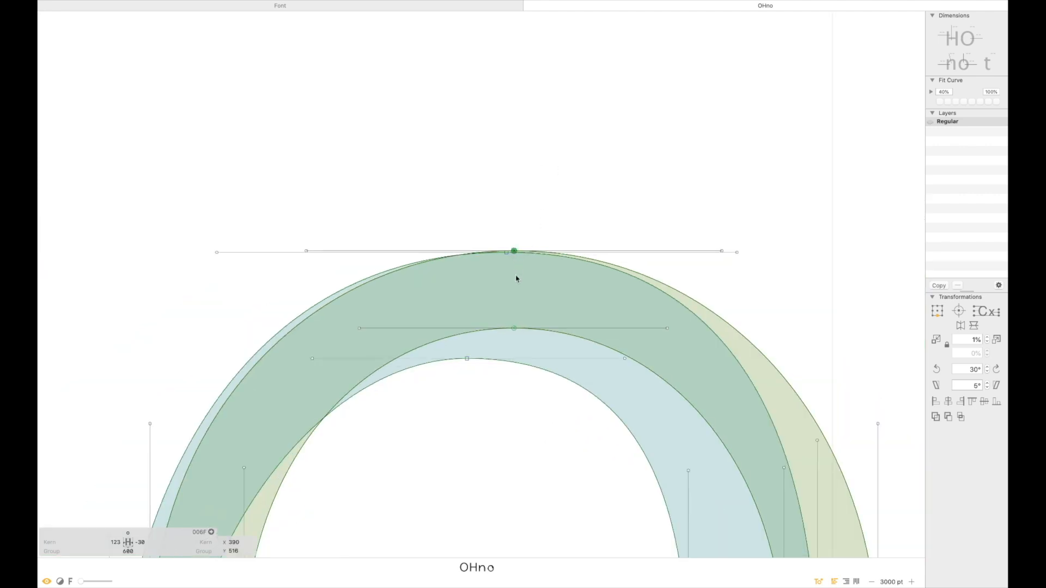
{"action": "left_click", "coordinate": [514, 329], "text": "shift"}
{"action": "left_click_drag", "start_coordinate": [619, 173], "coordinate": [430, 395]}
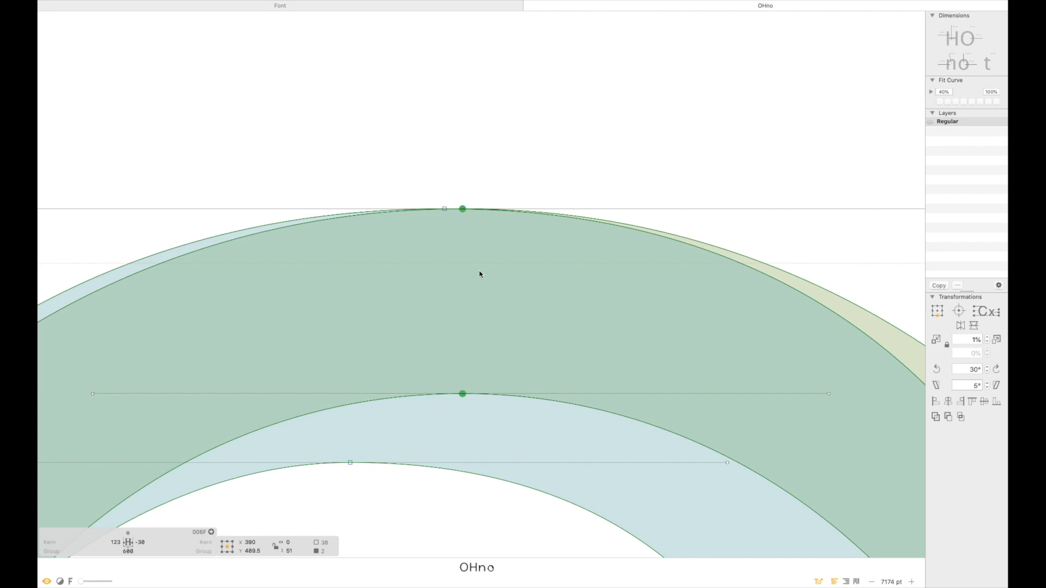
{"action": "key", "text": "super+minus"}
{"action": "key", "text": "super+minus"}
{"action": "key", "text": "super+minus"}
{"action": "key", "text": "super+minus"}
{"action": "key", "text": "space"}
{"action": "left_click_drag", "start_coordinate": [505, 426], "coordinate": [541, 329]}
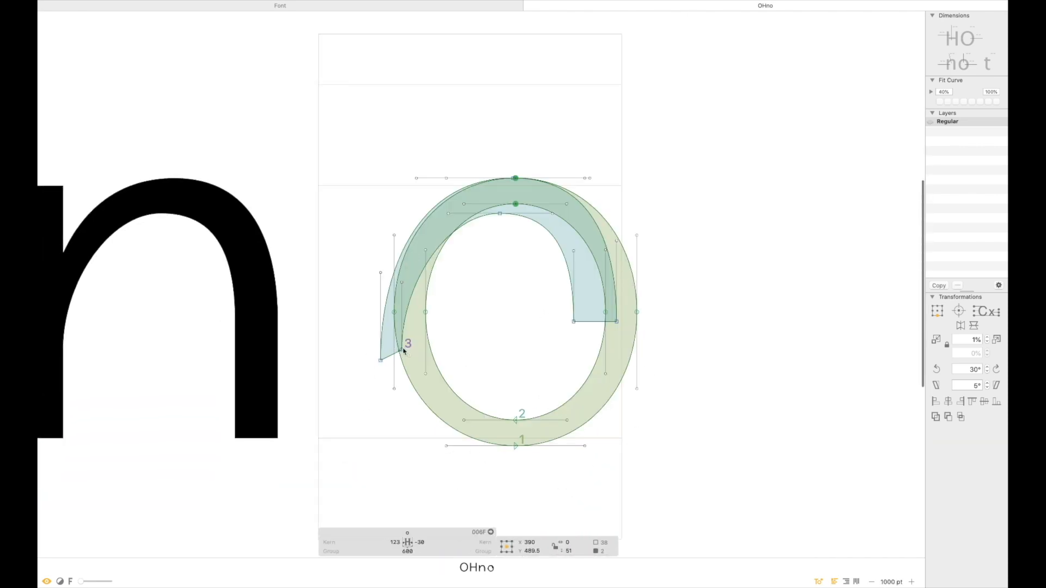
Step: Move the pasted arch 30 units right, lining its inner apex up with the o's centre
{"action": "left_click", "coordinate": [540, 306]}
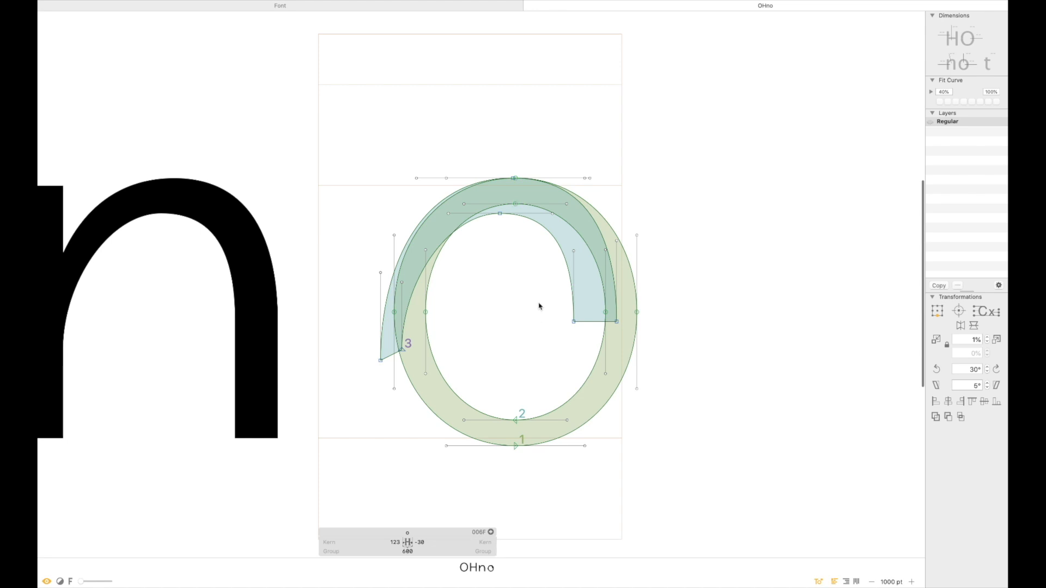
{"action": "double_click", "coordinate": [518, 217]}
{"action": "key", "text": "shift+Right"}
{"action": "key", "text": "shift+Right"}
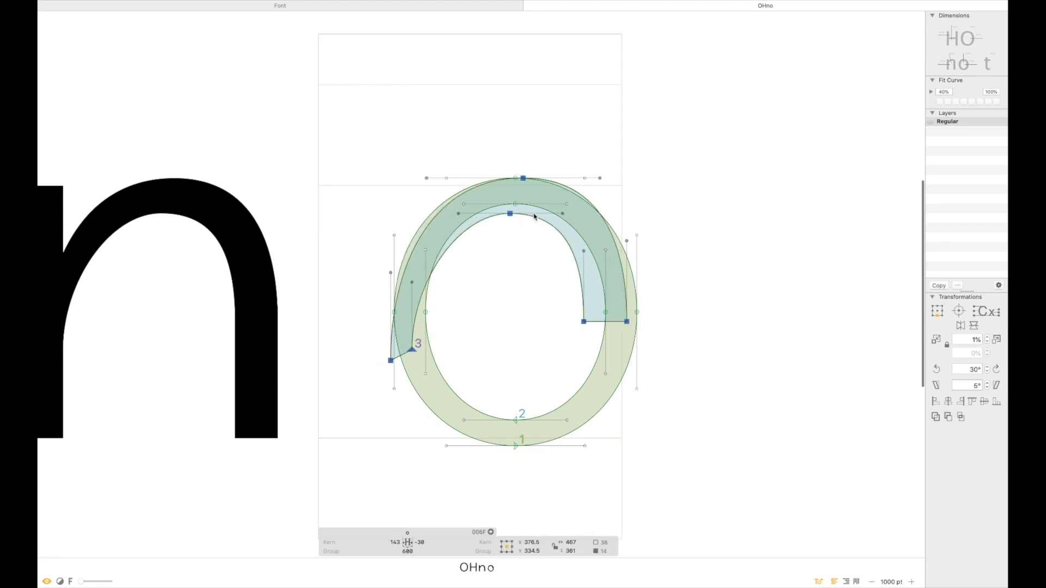
{"action": "key", "text": "shift+Right"}
{"action": "left_click", "coordinate": [523, 248]}
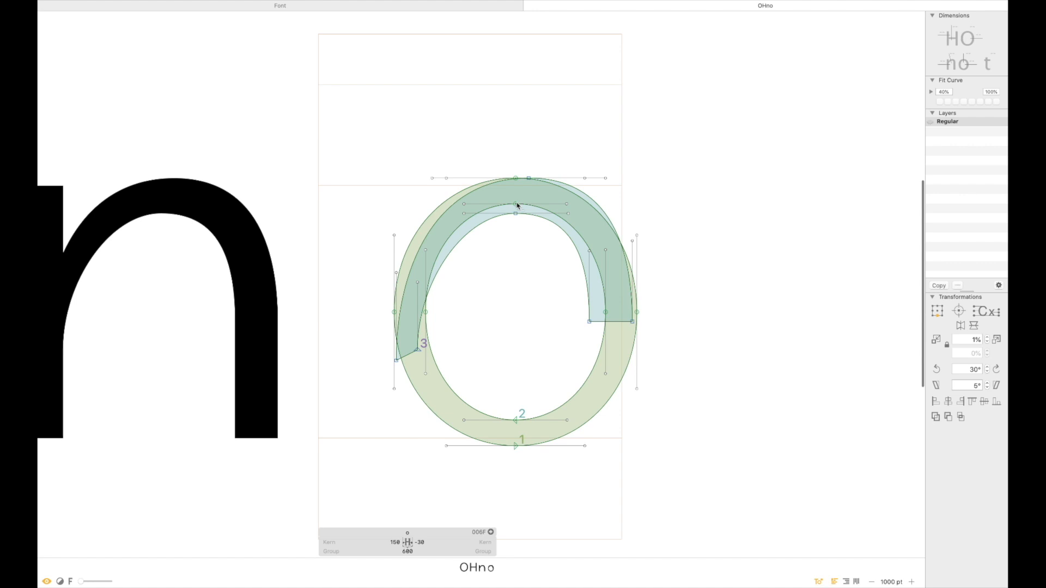
Step: Lower the counter's top point together with its upper side handles until it meets the arch's inner apex
{"action": "left_click", "coordinate": [515, 205]}
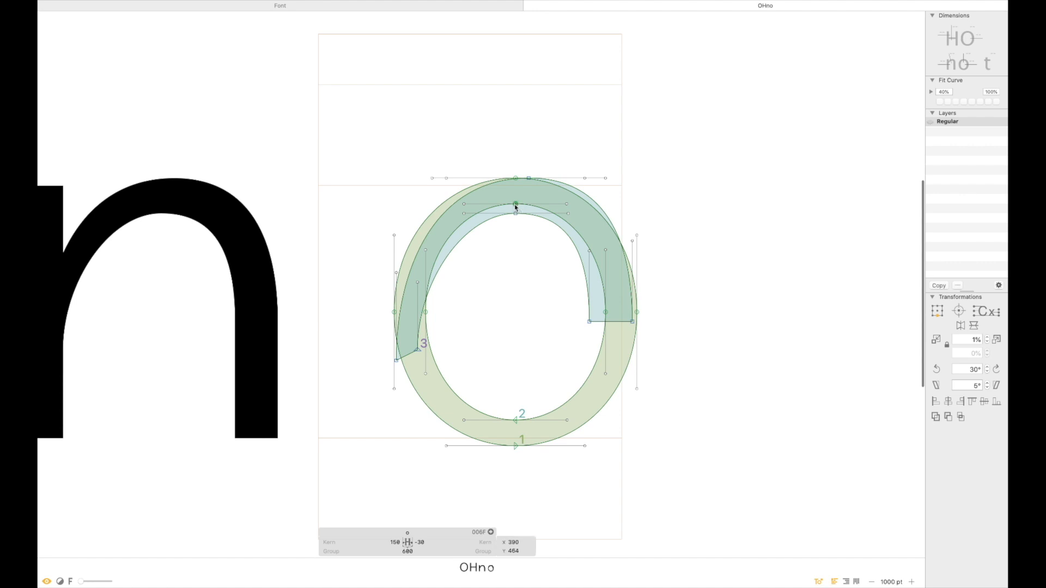
{"action": "left_click", "coordinate": [606, 251], "text": "shift"}
{"action": "left_click", "coordinate": [426, 251], "text": "shift"}
{"action": "key", "text": "shift+Down"}
{"action": "key", "text": "shift+Down"}
{"action": "key", "text": "Down"}
{"action": "key", "text": "Up"}
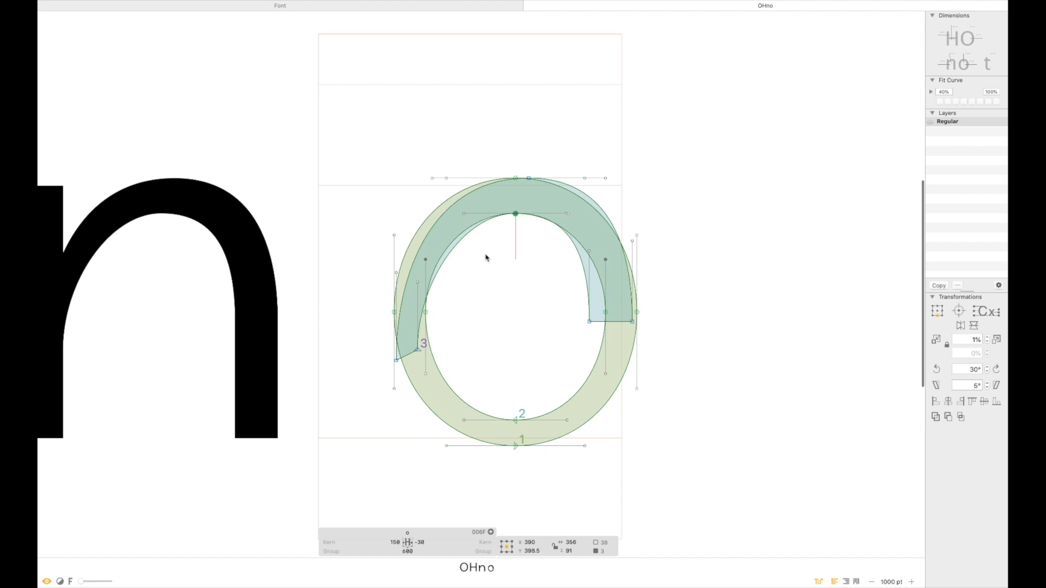
{"action": "left_click", "coordinate": [488, 266]}
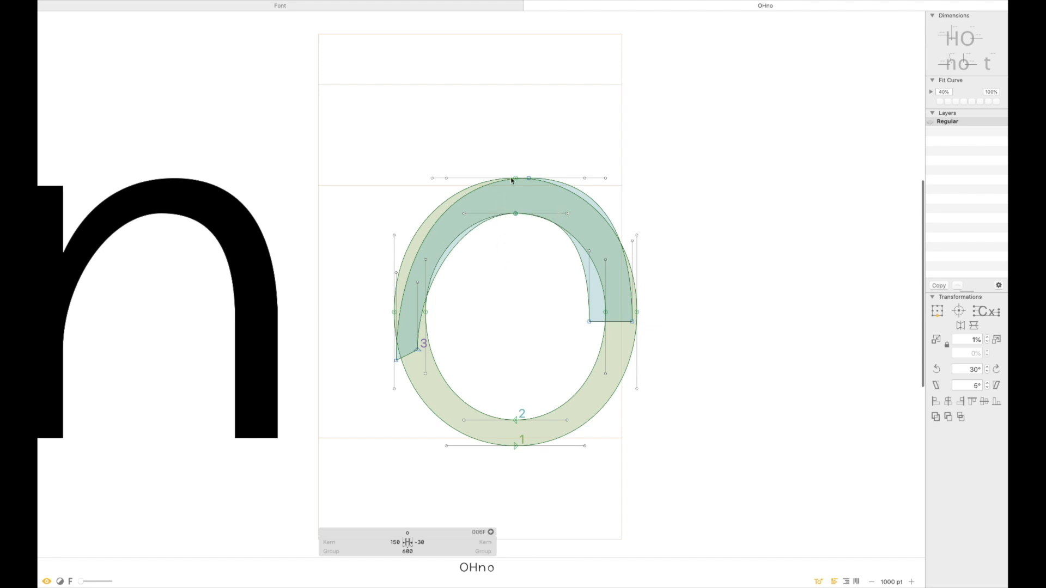
Step: Move the reference arch clear of the o and measure the thickness of the o's horizontal strokes
{"action": "left_click_drag", "start_coordinate": [584, 265], "coordinate": [838, 120]}
{"action": "key", "text": "l"}
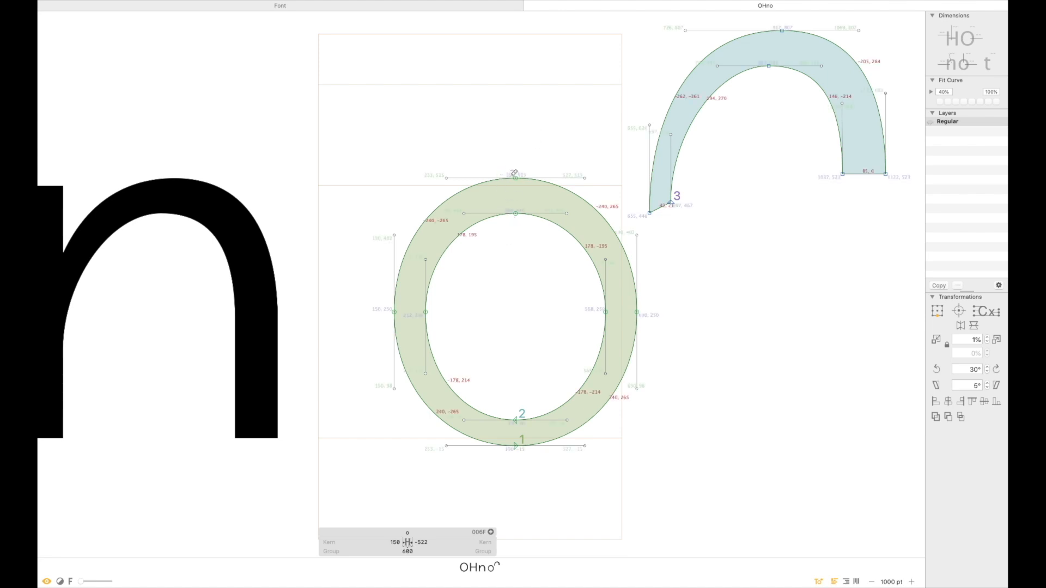
{"action": "left_click_drag", "start_coordinate": [517, 467], "coordinate": [517, 381]}
{"action": "left_click_drag", "start_coordinate": [513, 454], "coordinate": [512, 388]}
{"action": "key", "text": "v"}
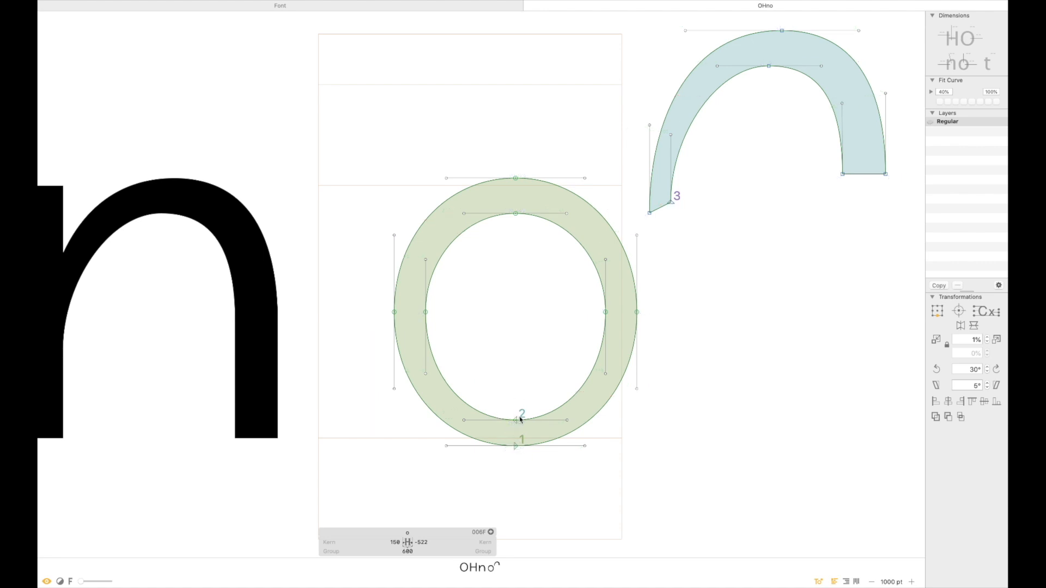
Step: Raise the counter's bottom point and its lower side handles by 19 units, and measure the bottom stroke
{"action": "left_click", "coordinate": [514, 424]}
{"action": "left_click", "coordinate": [426, 374], "text": "shift"}
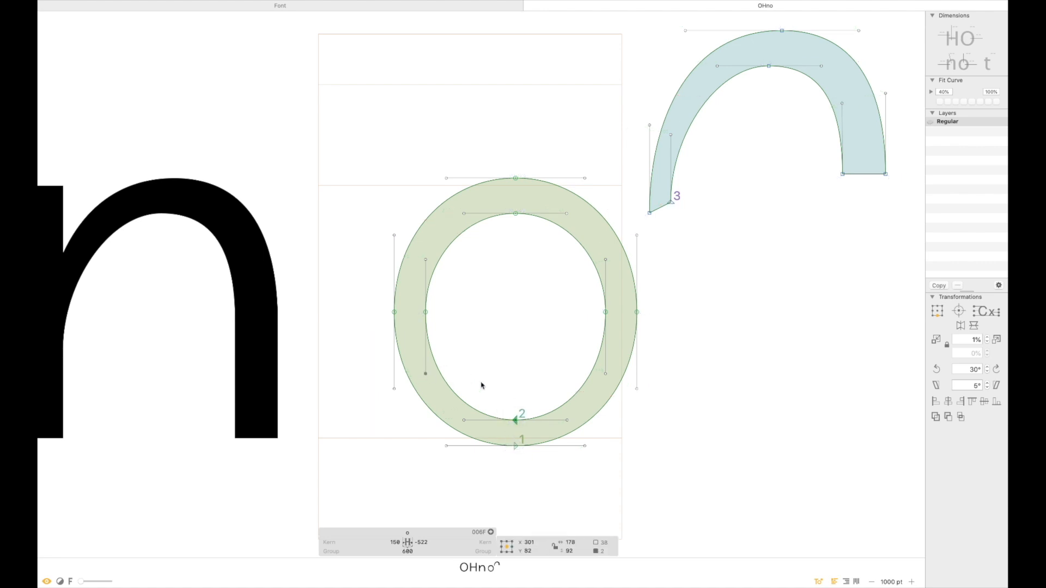
{"action": "left_click", "coordinate": [606, 374], "text": "shift"}
{"action": "key", "text": "shift+Up"}
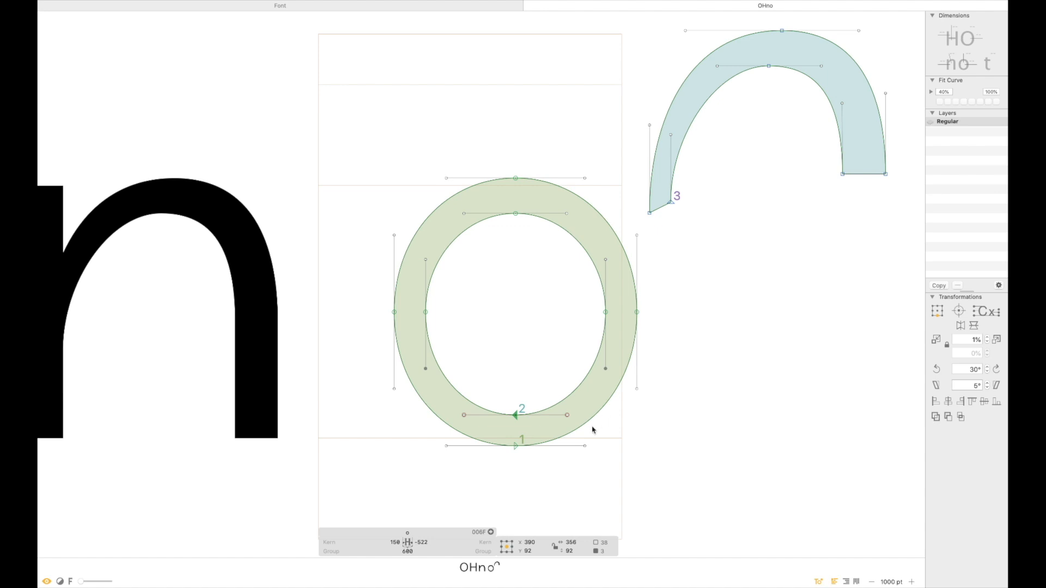
{"action": "key", "text": "shift+Up"}
{"action": "key", "text": "Down"}
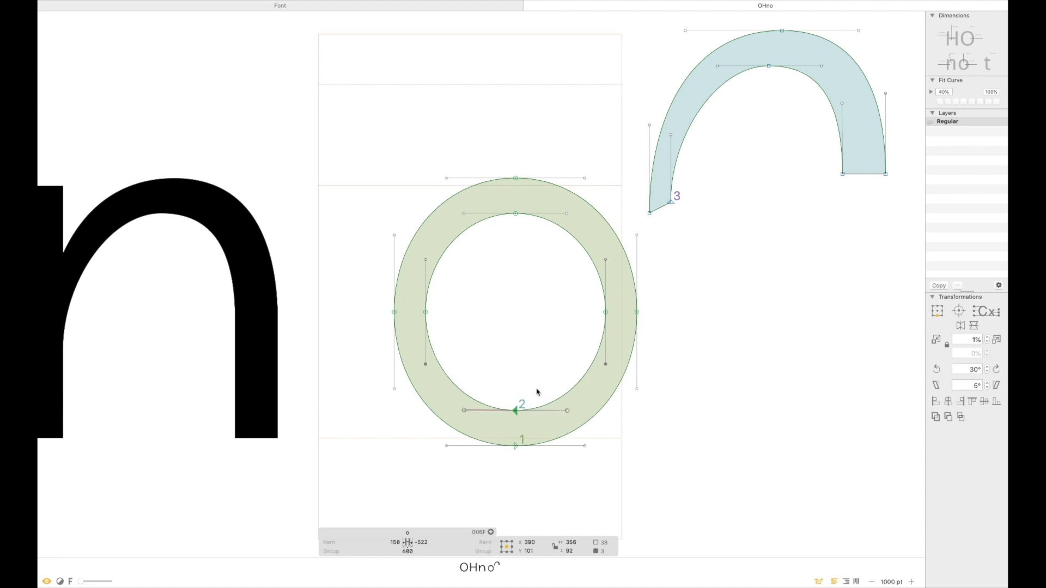
{"action": "key", "text": "l"}
{"action": "left_click_drag", "start_coordinate": [515, 402], "coordinate": [516, 458]}
{"action": "key", "text": "v"}
{"action": "left_click", "coordinate": [447, 464]}
Step: Delete the reference arch from the lowercase o
{"action": "key", "text": "space"}
{"action": "left_click_drag", "start_coordinate": [468, 327], "coordinate": [608, 312]}
{"action": "key", "text": "space"}
{"action": "left_click_drag", "start_coordinate": [872, 87], "coordinate": [643, 143]}
{"action": "double_click", "coordinate": [772, 108]}
{"action": "key", "text": "BackSpace"}
Step: Copy all the n's outlines into the lowercase o and shift them up over its upper half for width comparison
{"action": "key", "text": "space"}
{"action": "left_click_drag", "start_coordinate": [283, 267], "coordinate": [507, 221]}
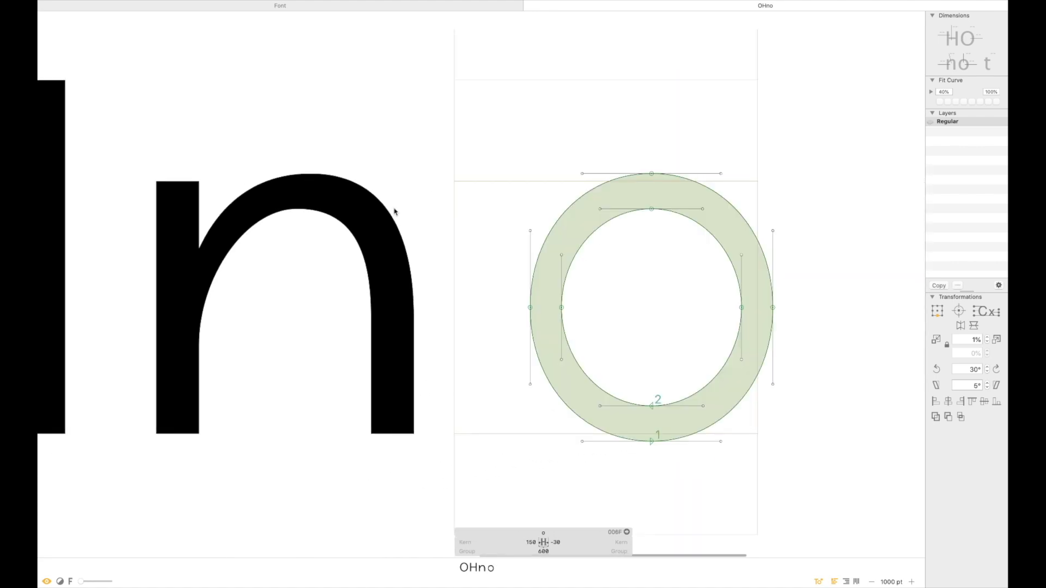
{"action": "double_click", "coordinate": [394, 212]}
{"action": "left_click_drag", "start_coordinate": [467, 124], "coordinate": [106, 493]}
{"action": "key", "text": "ctrl+c"}
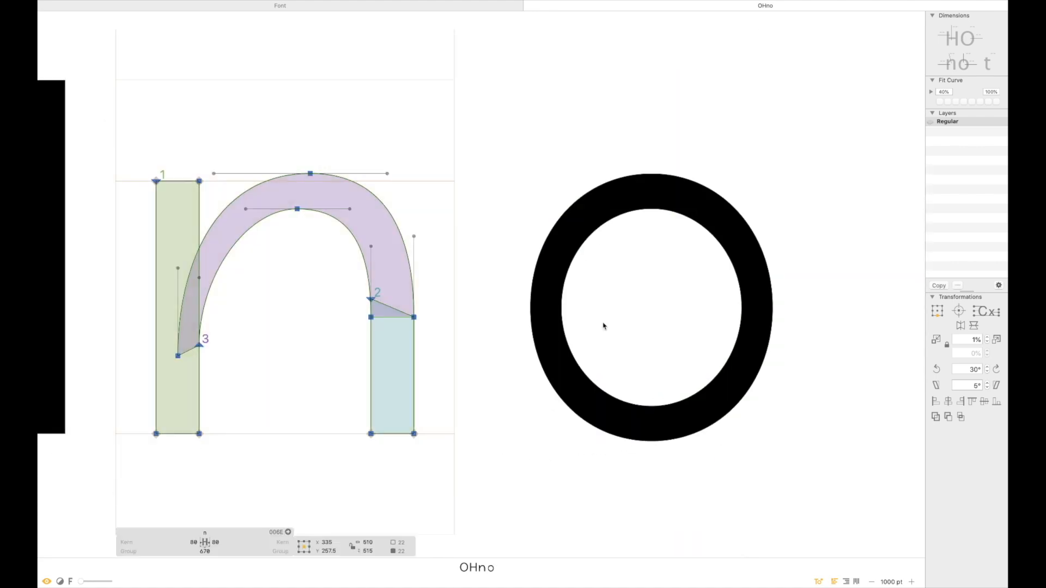
{"action": "double_click", "coordinate": [603, 325]}
{"action": "key", "text": "ctrl+v"}
{"action": "left_click_drag", "start_coordinate": [710, 319], "coordinate": [735, 172]}
Step: Move the o's two left extreme points and the left horizontal handles 20 units left
{"action": "left_click_drag", "start_coordinate": [600, 294], "coordinate": [500, 329]}
{"action": "left_click_drag", "start_coordinate": [577, 161], "coordinate": [608, 214]}
{"action": "left_click_drag", "start_coordinate": [622, 354], "coordinate": [559, 483]}
{"action": "key", "text": "shift+Left"}
{"action": "key", "text": "shift+Left"}
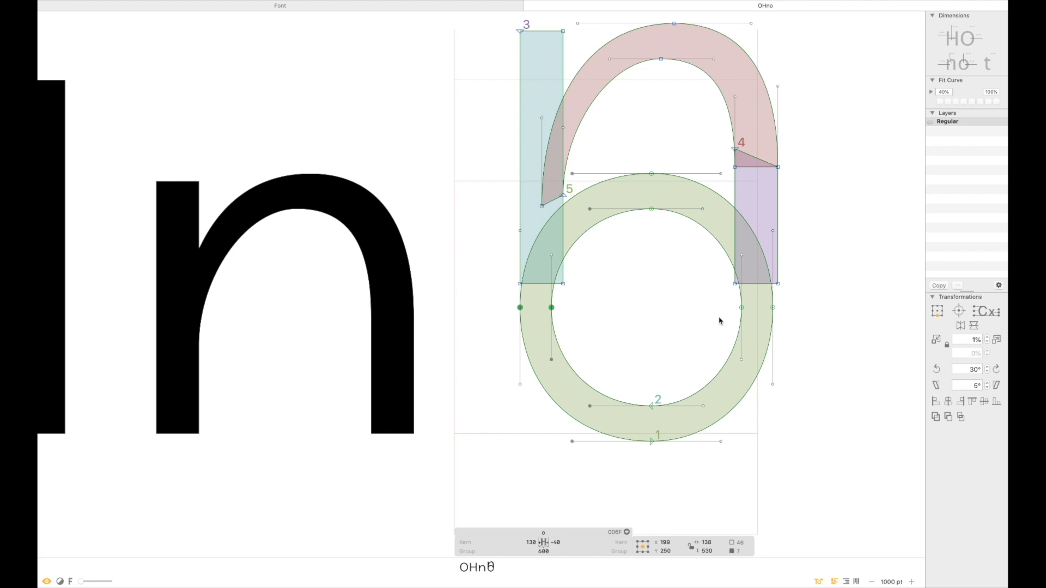
Step: Move the o's two right extreme points and the right horizontal handles 30 units right
{"action": "left_click_drag", "start_coordinate": [720, 300], "coordinate": [806, 316]}
{"action": "left_click_drag", "start_coordinate": [696, 154], "coordinate": [737, 192]}
{"action": "left_click_drag", "start_coordinate": [683, 385], "coordinate": [741, 474]}
{"action": "key", "text": "shift+Right"}
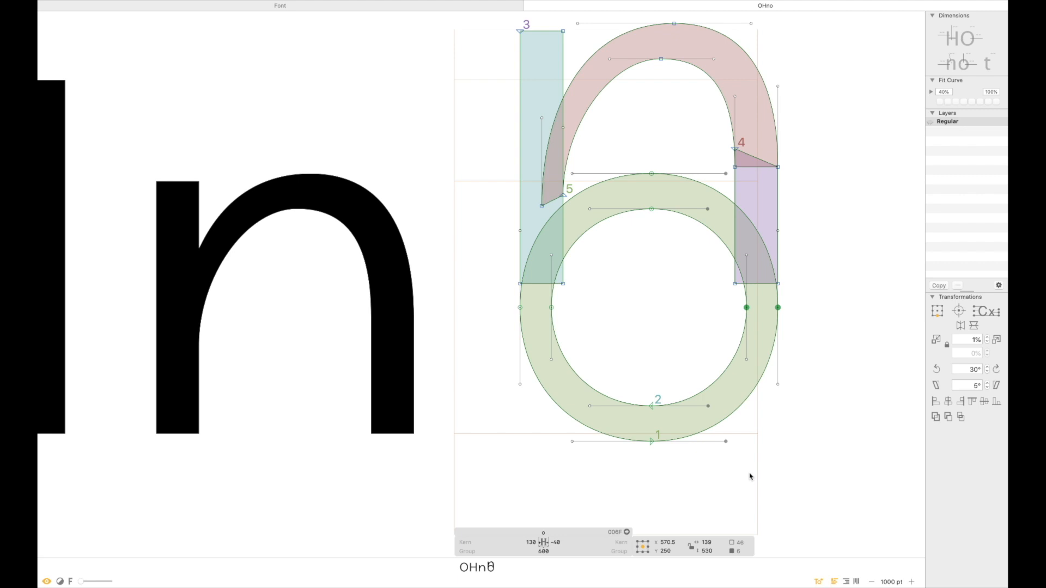
{"action": "key", "text": "shift+Right"}
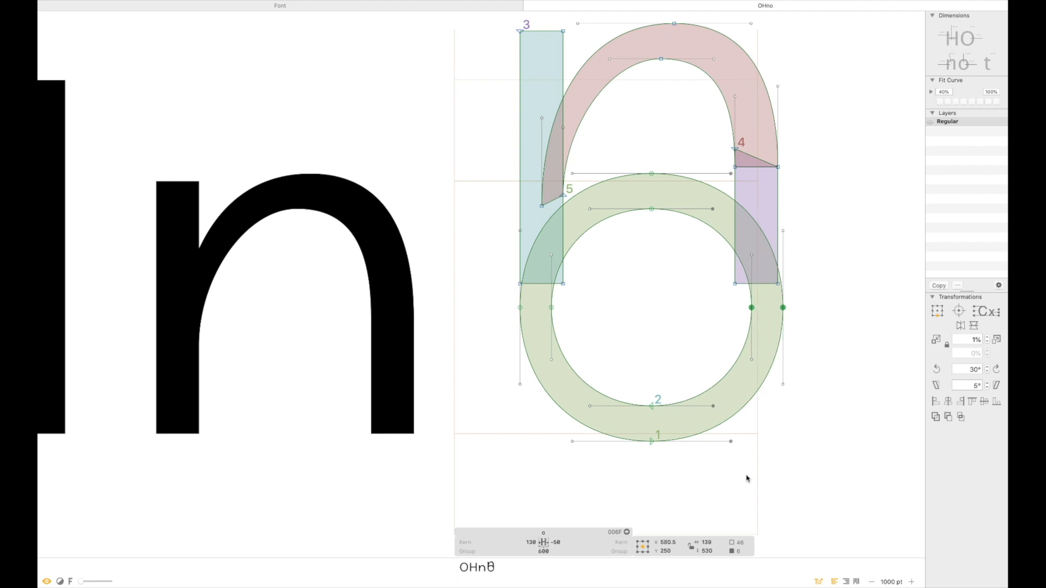
{"action": "key", "text": "shift+Right"}
Step: Widen the o another 10 units on its left side, moving both extreme points with their horizontal handles
{"action": "left_click_drag", "start_coordinate": [569, 293], "coordinate": [492, 330]}
{"action": "left_click_drag", "start_coordinate": [598, 156], "coordinate": [573, 177]}
{"action": "left_click", "coordinate": [589, 209], "text": "shift"}
{"action": "left_click_drag", "start_coordinate": [525, 403], "coordinate": [601, 476]}
{"action": "key", "text": "shift+Left"}
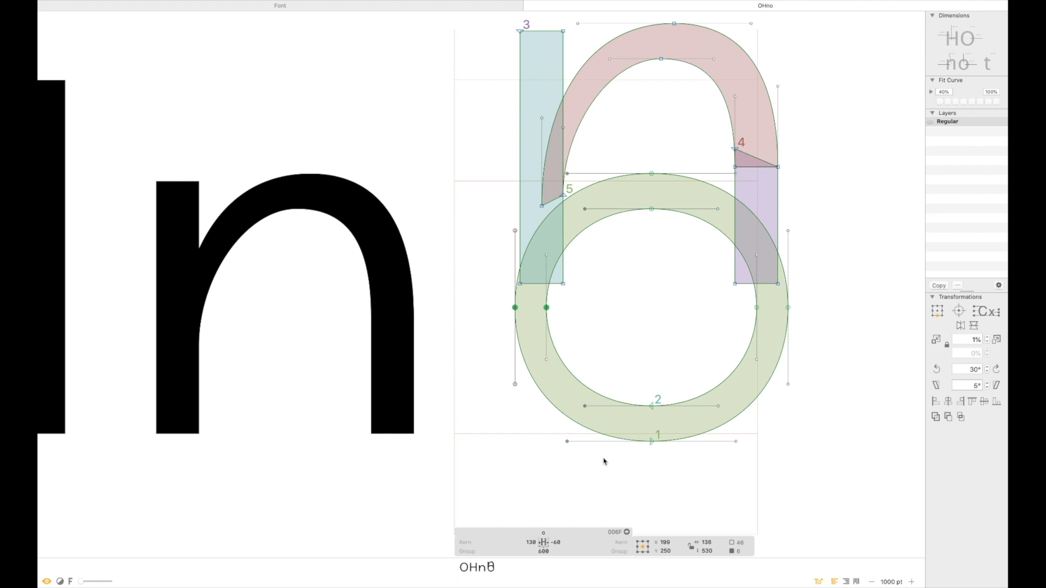
{"action": "left_click", "coordinate": [642, 328]}
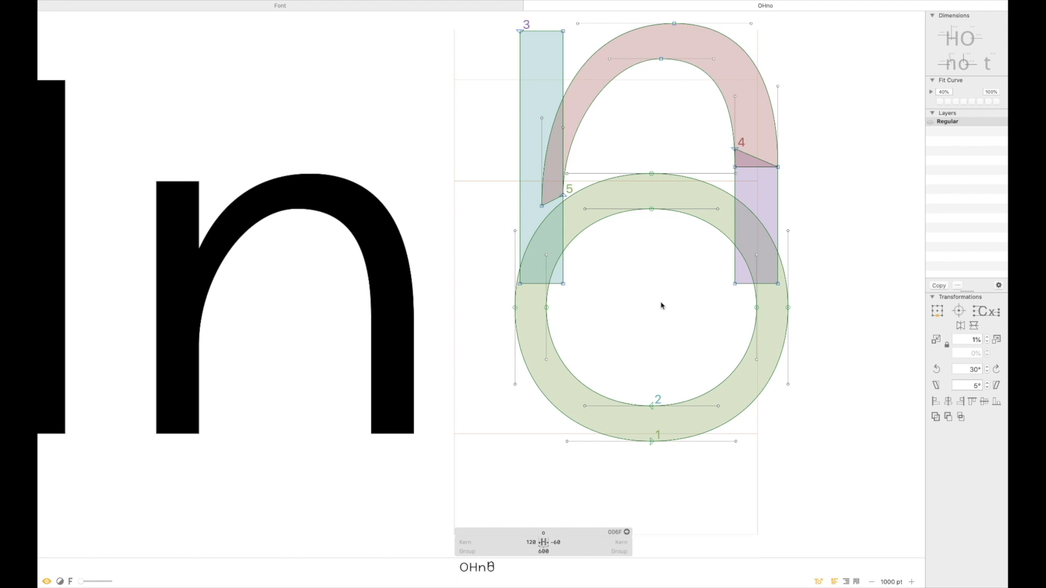
Step: Select both contours of the o and move them 70 units left, centring them at x 320
{"action": "double_click", "coordinate": [693, 180]}
{"action": "double_click", "coordinate": [689, 214], "text": "shift"}
{"action": "left_click", "coordinate": [667, 216]}
{"action": "double_click", "coordinate": [688, 216]}
{"action": "double_click", "coordinate": [706, 186], "text": "shift"}
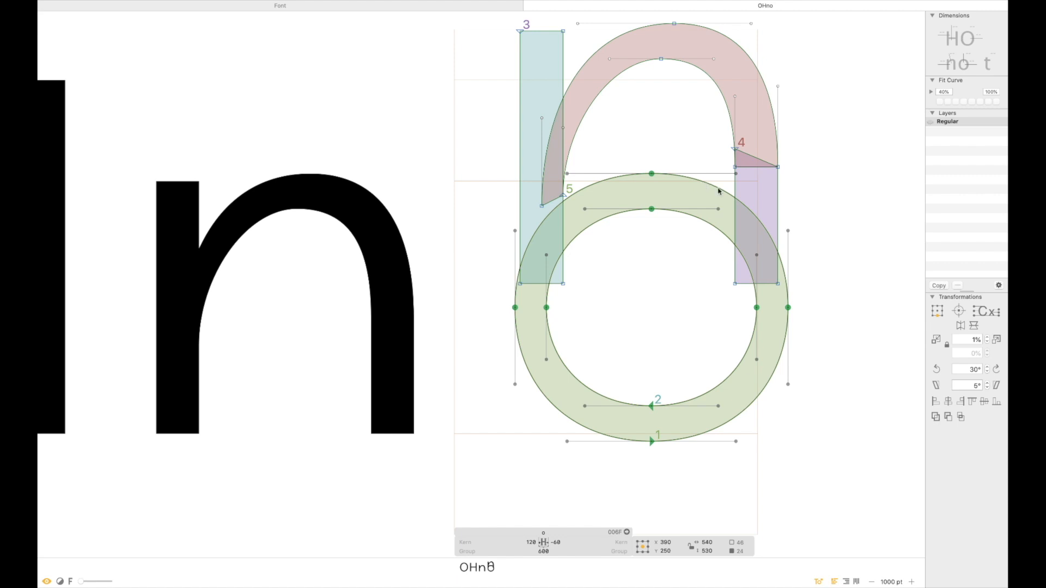
{"action": "key", "text": "shift+Left"}
{"action": "key", "text": "shift+Left"}
{"action": "key", "text": "shift+Left"}
{"action": "key", "text": "shift+Left"}
{"action": "key", "text": "shift+Left"}
{"action": "key", "text": "shift+Left"}
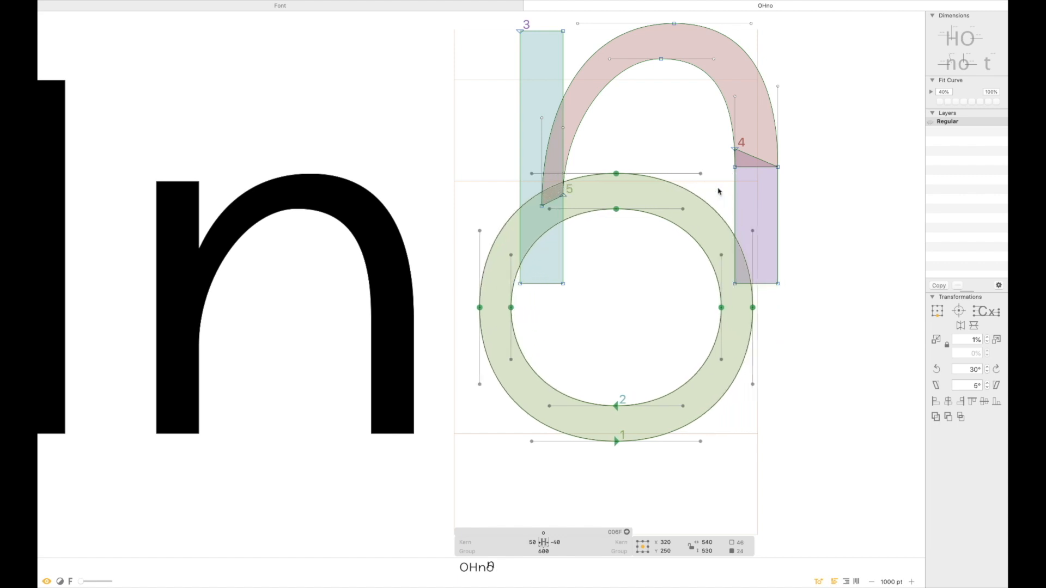
Step: Move the pasted n's left stem down over the o's left side, aligning its left edge with the outer extreme
{"action": "left_click", "coordinate": [616, 272]}
{"action": "double_click", "coordinate": [563, 252]}
{"action": "left_click", "coordinate": [566, 251]}
{"action": "double_click", "coordinate": [563, 252]}
{"action": "left_click_drag", "start_coordinate": [562, 252], "coordinate": [521, 384]}
{"action": "left_click_drag", "start_coordinate": [553, 251], "coordinate": [425, 361]}
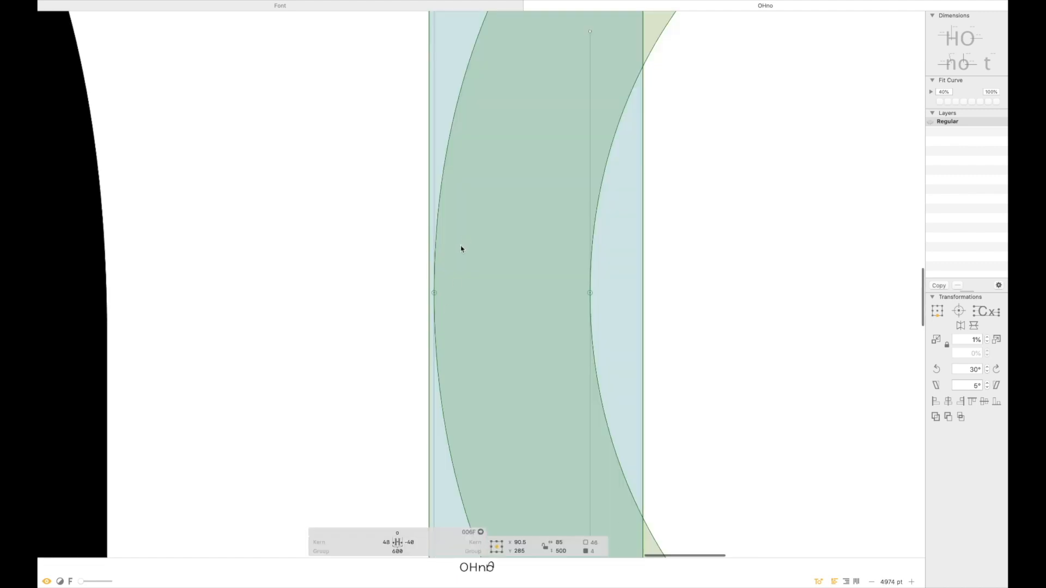
{"action": "key", "text": "Right"}
{"action": "key", "text": "Right"}
{"action": "left_click", "coordinate": [765, 305]}
Step: Move the counter's left extreme point and left horizontal handles 23 units right to meet the stem's right edge
{"action": "key", "text": "super+minus"}
{"action": "key", "text": "super+minus"}
{"action": "key", "text": "super+minus"}
{"action": "scroll", "coordinate": [744, 273], "scroll_direction": "right", "scroll_amount": 4}
{"action": "left_click", "coordinate": [421, 268]}
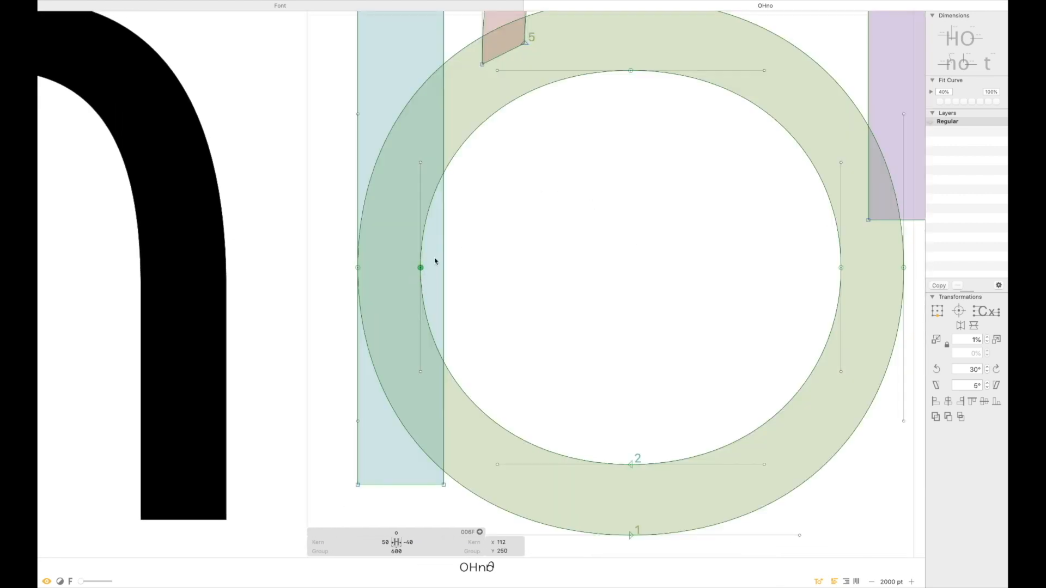
{"action": "left_click", "coordinate": [496, 71], "text": "shift"}
{"action": "left_click", "coordinate": [497, 465], "text": "shift"}
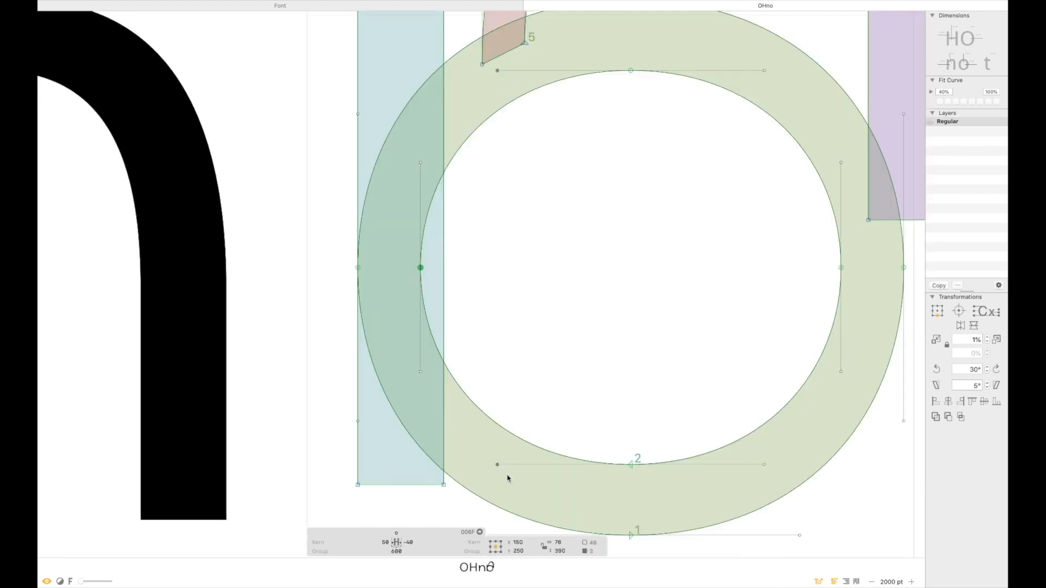
{"action": "key", "text": "shift+Right"}
{"action": "key", "text": "shift+Right"}
{"action": "key", "text": "Right"}
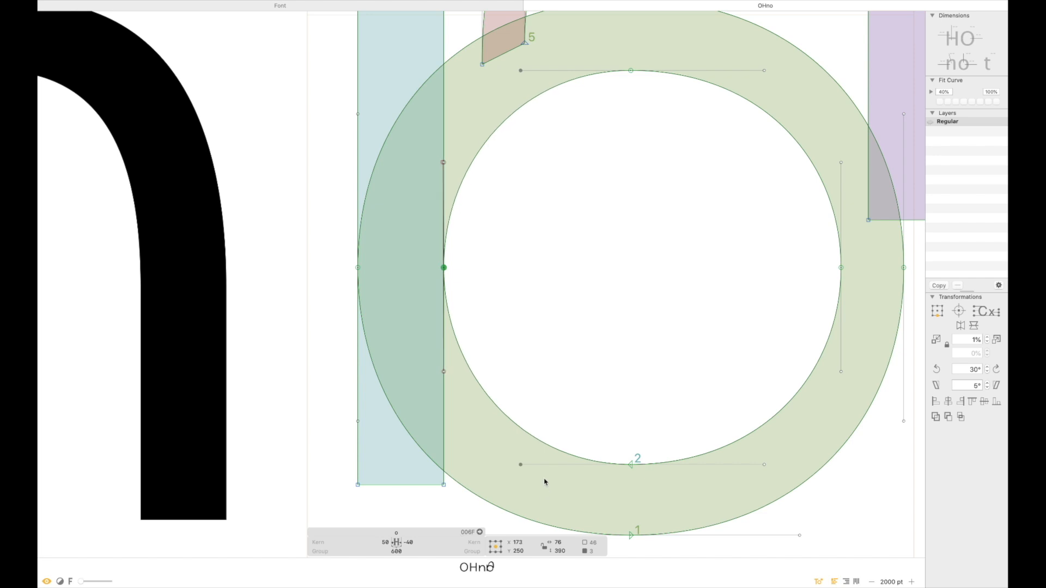
{"action": "left_click", "coordinate": [567, 345]}
Step: Move the reference stem to the o's right side, aligning its right edge with the outer extreme
{"action": "key", "text": "super+minus"}
{"action": "key", "text": "super+minus"}
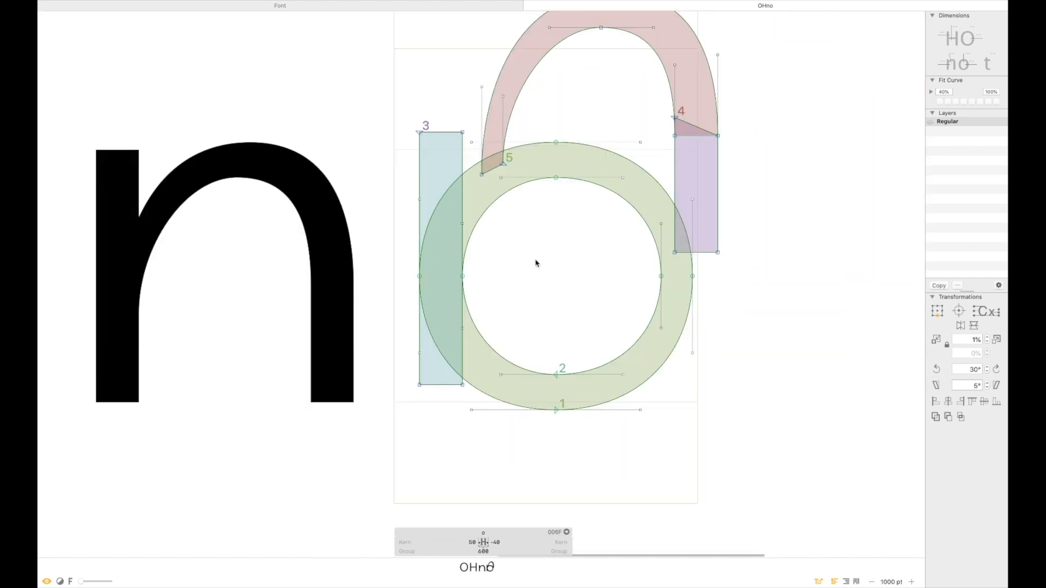
{"action": "left_click", "coordinate": [465, 206]}
{"action": "left_click_drag", "start_coordinate": [464, 206], "coordinate": [695, 207]}
{"action": "left_click_drag", "start_coordinate": [729, 266], "coordinate": [610, 307]}
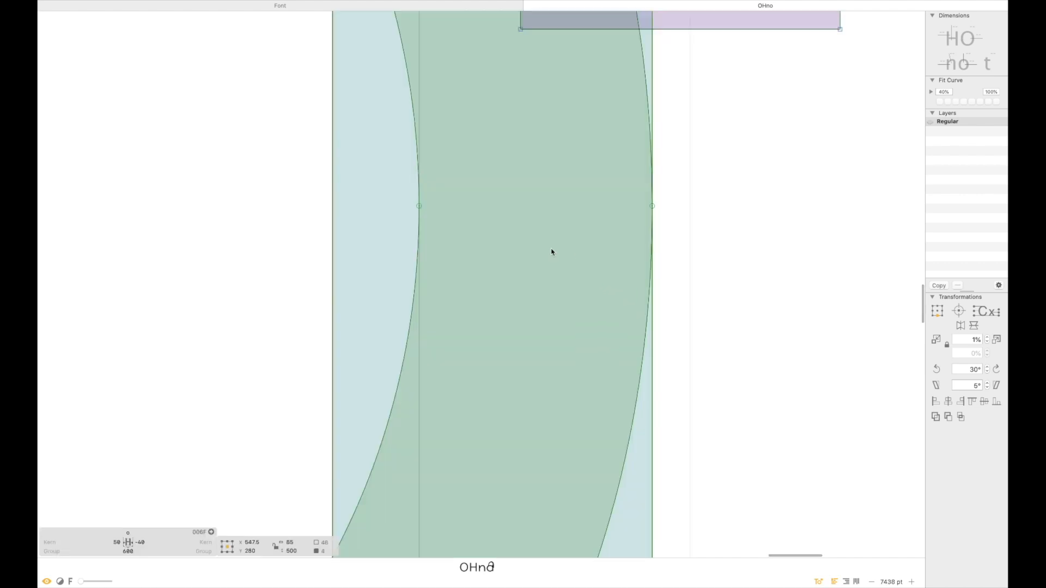
Step: Move the counter's right extreme point and right horizontal handles left to match the reference stem's width
{"action": "key", "text": "super+minus"}
{"action": "key", "text": "super+minus"}
{"action": "key", "text": "super+minus"}
{"action": "key", "text": "super+minus"}
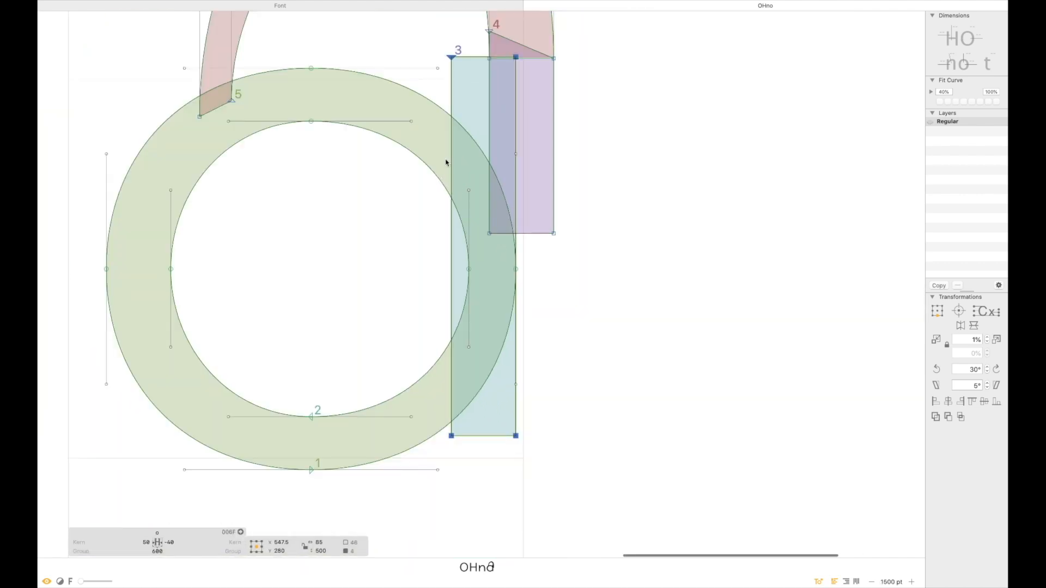
{"action": "left_click", "coordinate": [411, 121]}
{"action": "left_click", "coordinate": [411, 417], "text": "shift"}
{"action": "left_click", "coordinate": [468, 269], "text": "shift"}
{"action": "key", "text": "shift+Left"}
{"action": "key", "text": "shift+Left"}
{"action": "key", "text": "Left"}
{"action": "key", "text": "Left"}
{"action": "key", "text": "Left"}
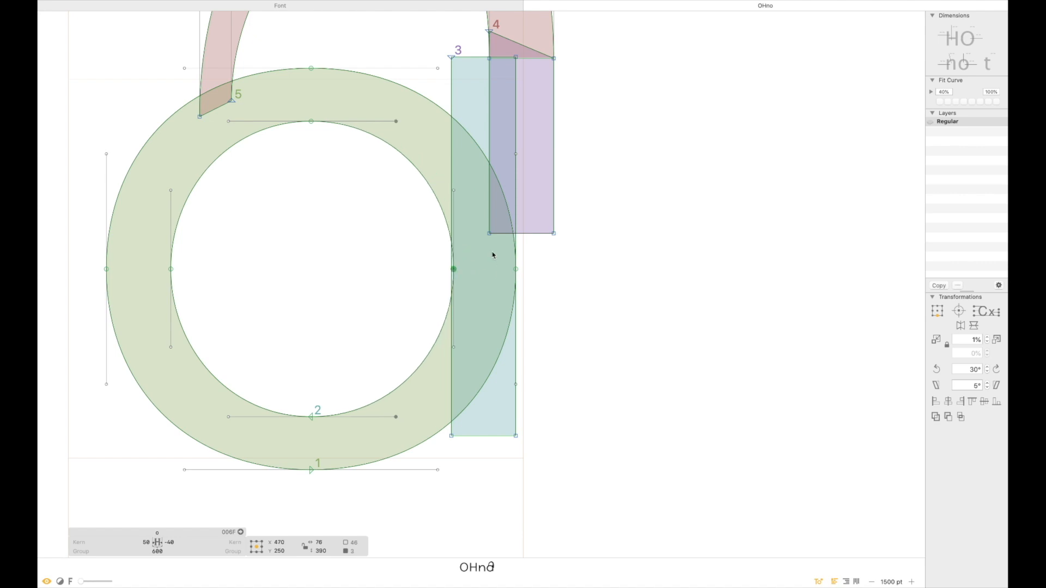
Step: Delete the reference stem overlapping the o's right side
{"action": "key", "text": "space"}
{"action": "left_click_drag", "start_coordinate": [401, 207], "coordinate": [509, 222]}
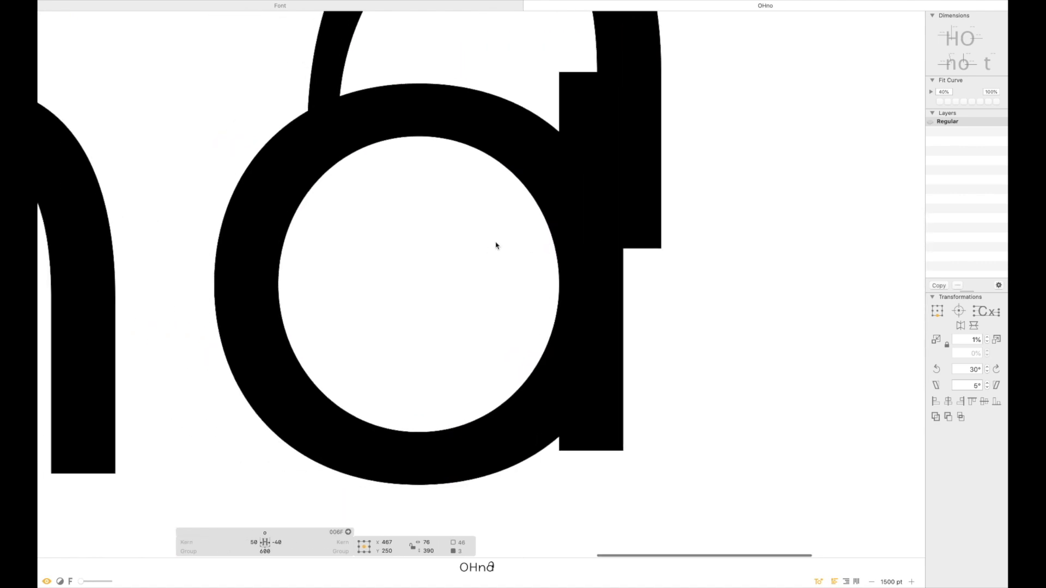
{"action": "left_click", "coordinate": [473, 248]}
{"action": "double_click", "coordinate": [594, 72]}
{"action": "key", "text": "Delete"}
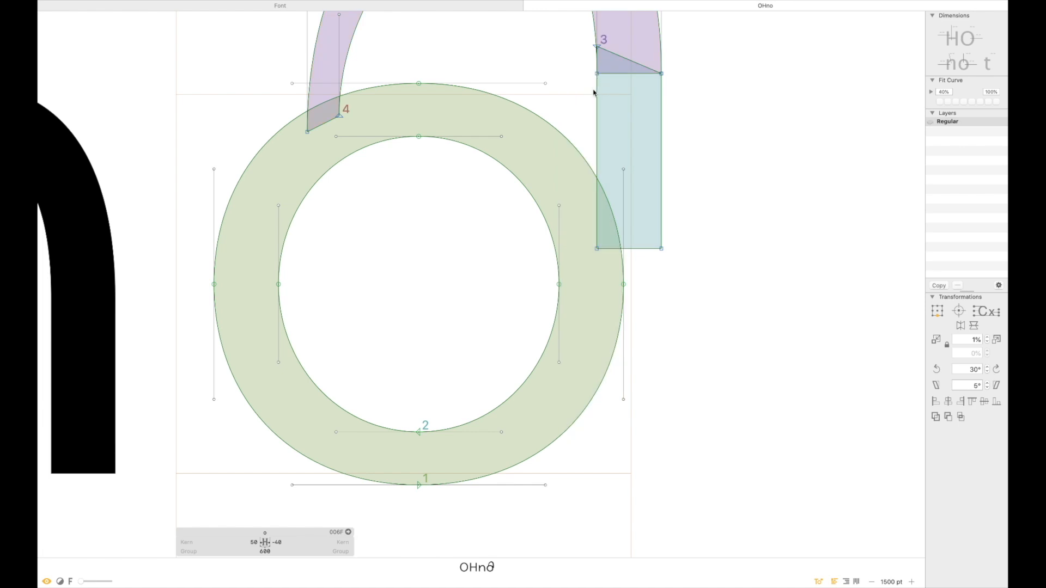
Step: Delete the leftover n arch and its right stem from the o glyph
{"action": "key", "text": "super+minus"}
{"action": "key", "text": "super+minus"}
{"action": "key", "text": "space"}
{"action": "left_click_drag", "start_coordinate": [490, 138], "coordinate": [591, 151]}
{"action": "double_click", "coordinate": [611, 108]}
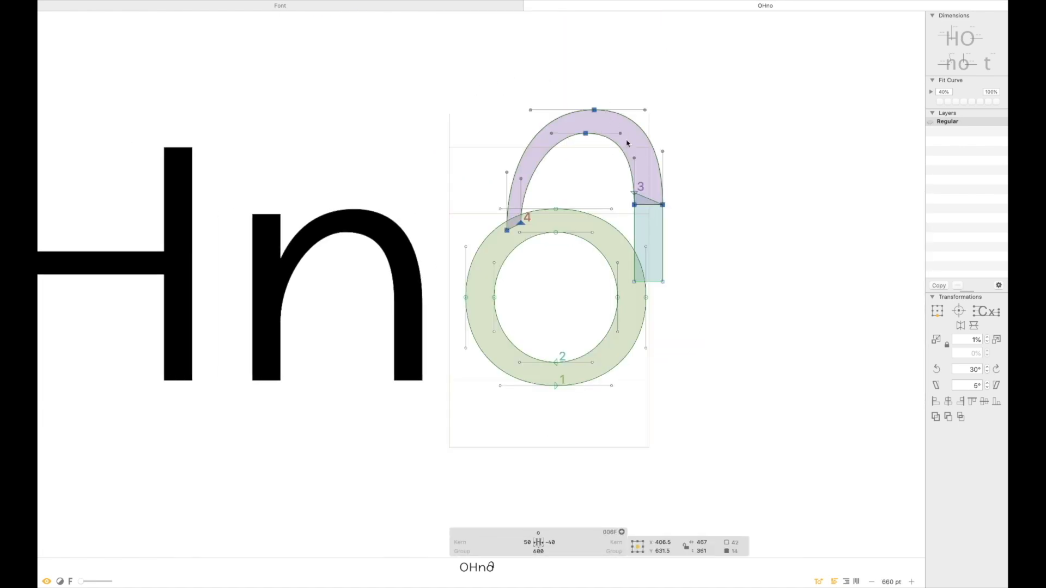
{"action": "key", "text": "Delete"}
{"action": "double_click", "coordinate": [640, 223]}
{"action": "key", "text": "Delete"}
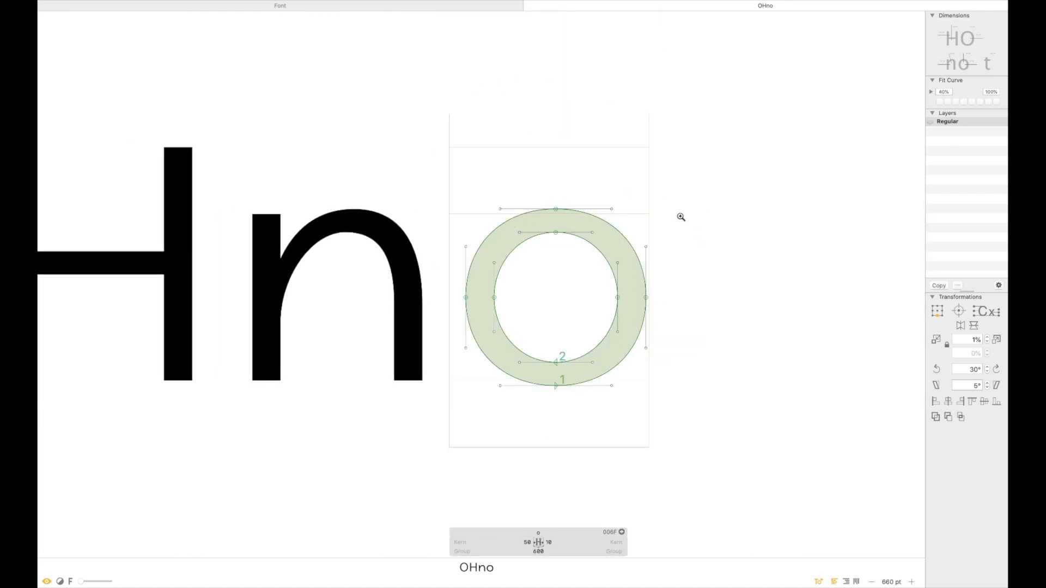
Step: Measure the o's diagonal stroke thickness at its lower-left and lower-right curves
{"action": "left_click_drag", "start_coordinate": [696, 154], "coordinate": [383, 447]}
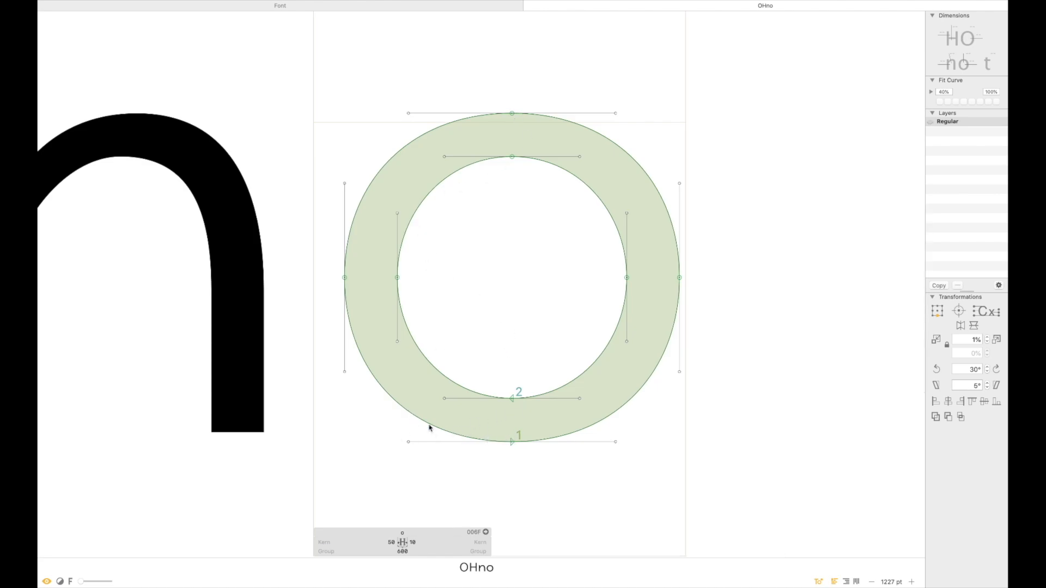
{"action": "key", "text": "space"}
{"action": "key", "text": "l"}
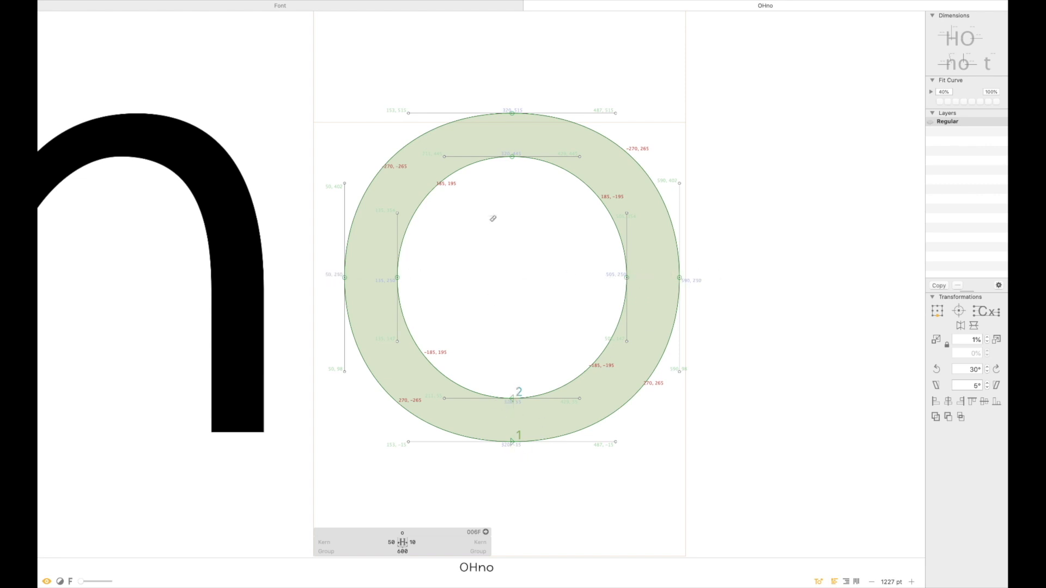
{"action": "key", "text": "v"}
{"action": "key", "text": "l"}
{"action": "left_click_drag", "start_coordinate": [437, 358], "coordinate": [379, 420]}
{"action": "left_click_drag", "start_coordinate": [576, 349], "coordinate": [650, 431]}
{"action": "key", "text": "v"}
Step: Compare the o's shape and weight with the neighbouring n and H at several zoom levels
{"action": "key", "text": "t"}
{"action": "key", "text": "super+minus"}
{"action": "key", "text": "super+minus"}
{"action": "key", "text": "super+minus"}
{"action": "key", "text": "super+minus"}
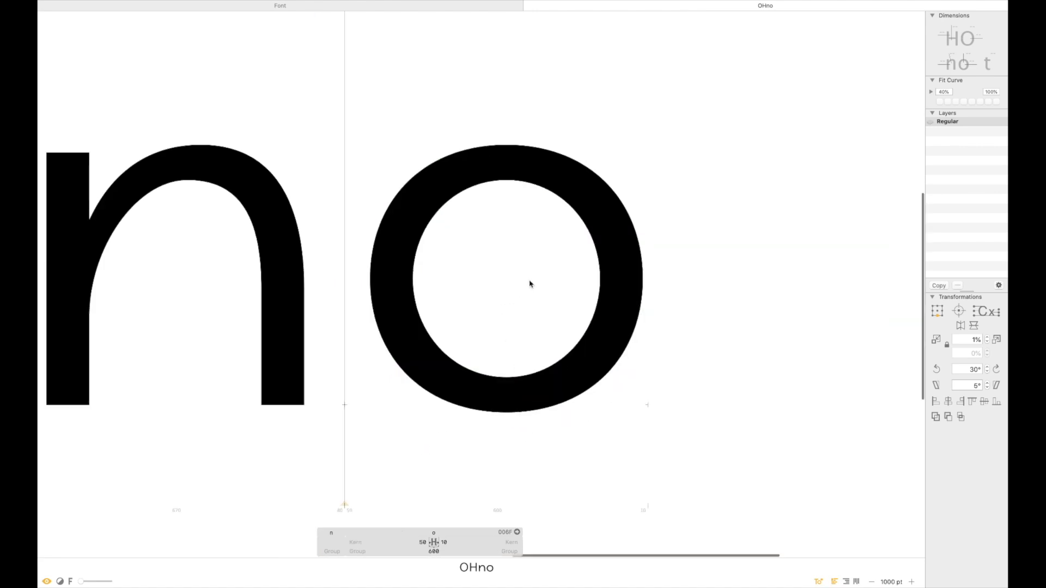
{"action": "key", "text": "super+plus"}
{"action": "key", "text": "super+plus"}
{"action": "key", "text": "super+plus"}
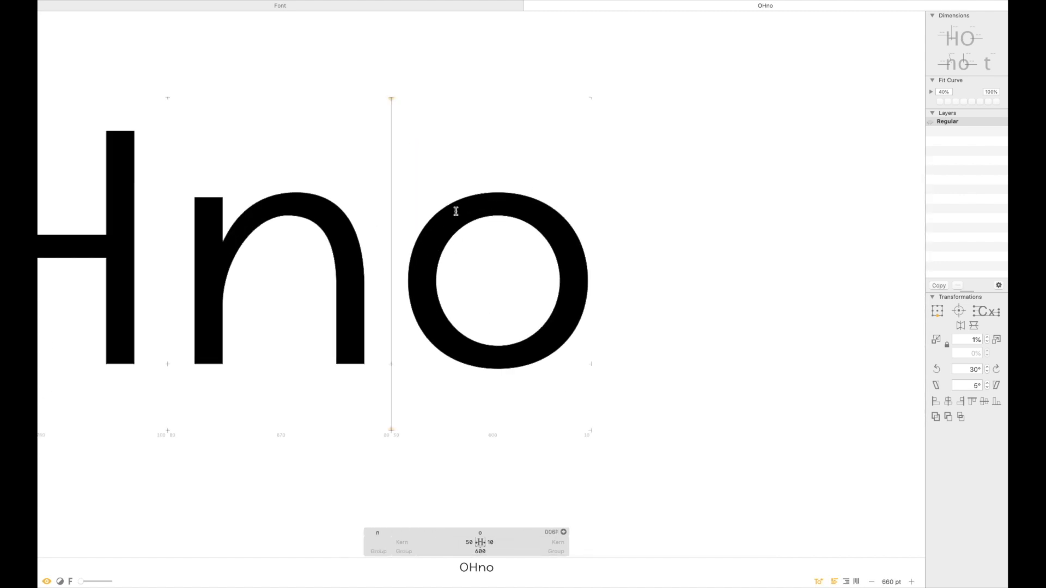
Step: Extend the counter's upper and lower left horizontal handles outward to X 201
{"action": "key", "text": "Escape"}
{"action": "left_click", "coordinate": [462, 216]}
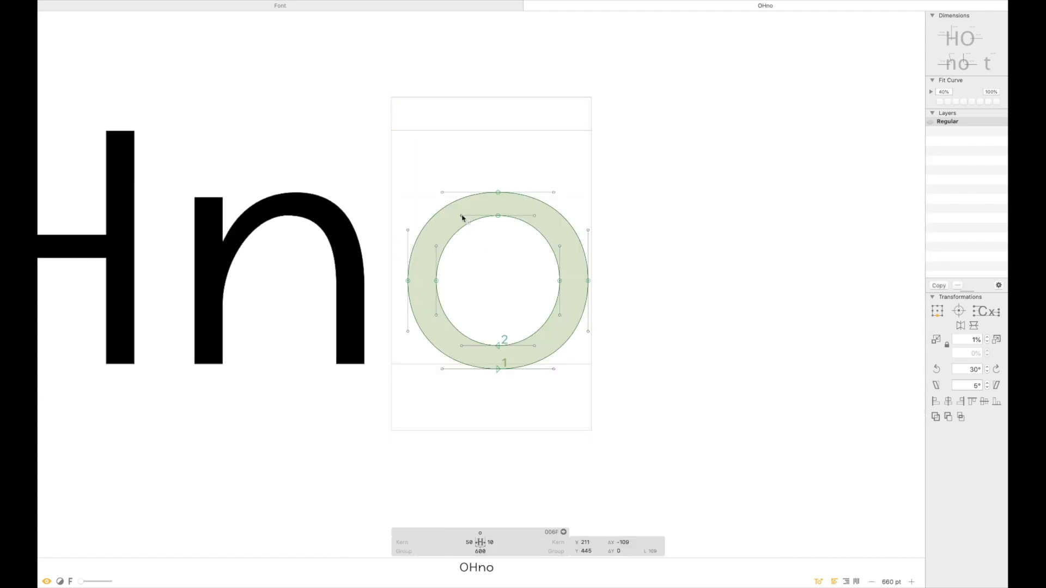
{"action": "left_click", "coordinate": [463, 347], "text": "shift"}
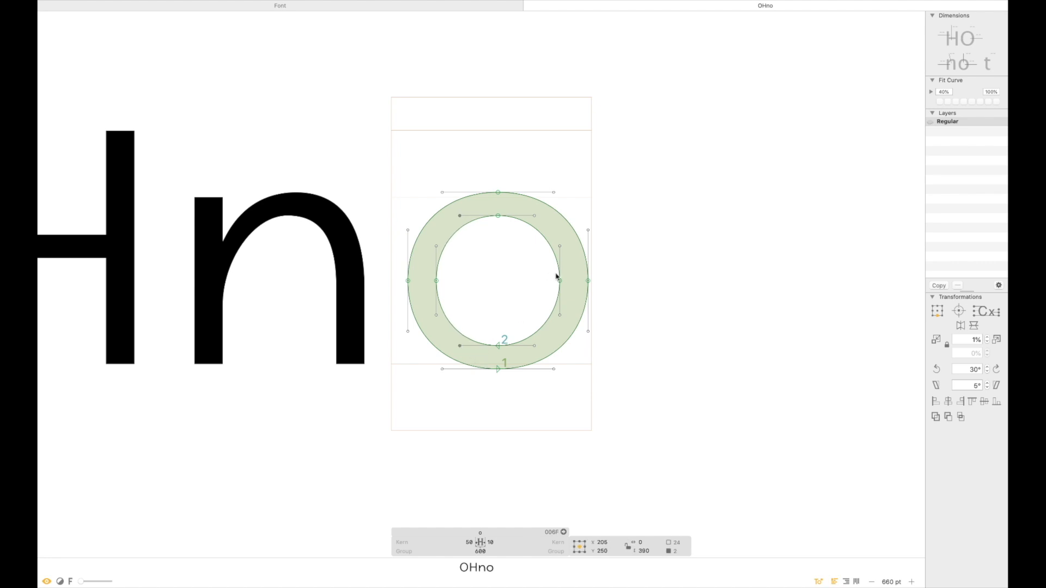
{"action": "key", "text": "space"}
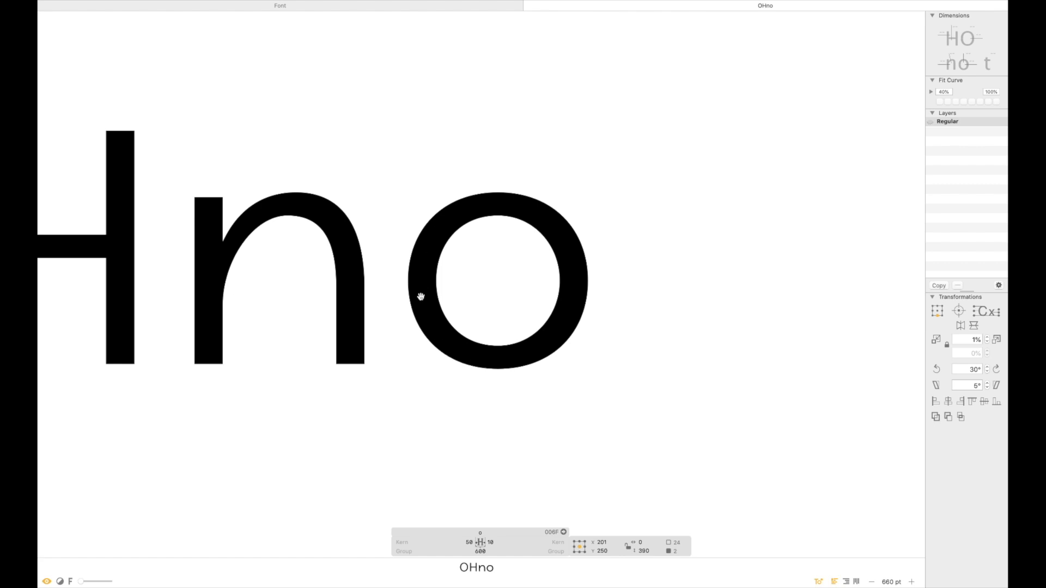
{"action": "double_click", "coordinate": [476, 224]}
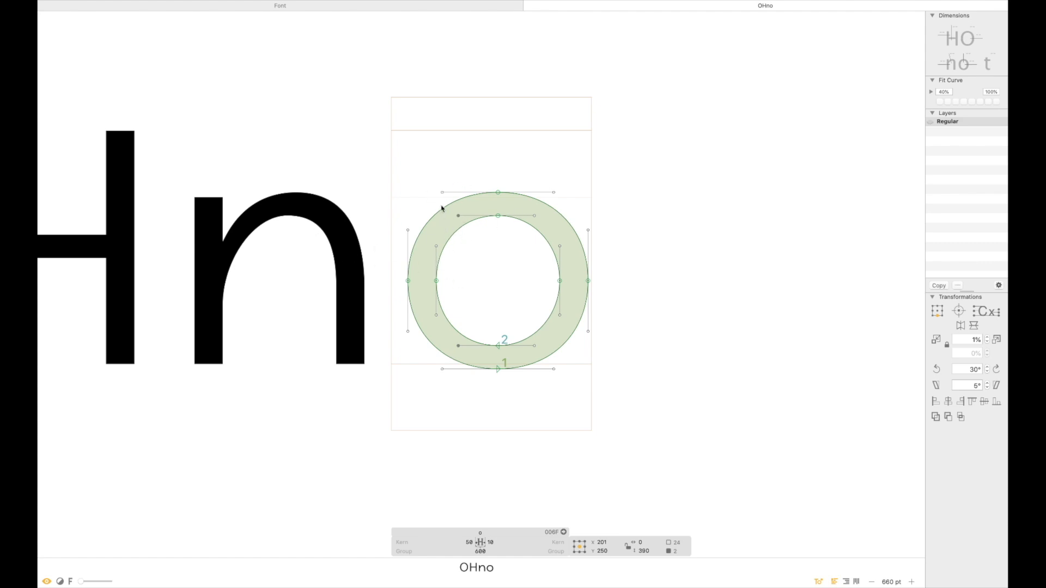
Step: Measure the o's lower-right and lower-left diagonal strokes against each other and preview the filled letter
{"action": "key", "text": "l"}
{"action": "left_click_drag", "start_coordinate": [525, 320], "coordinate": [586, 373]}
{"action": "left_click_drag", "start_coordinate": [470, 312], "coordinate": [414, 373]}
{"action": "key", "text": "space"}
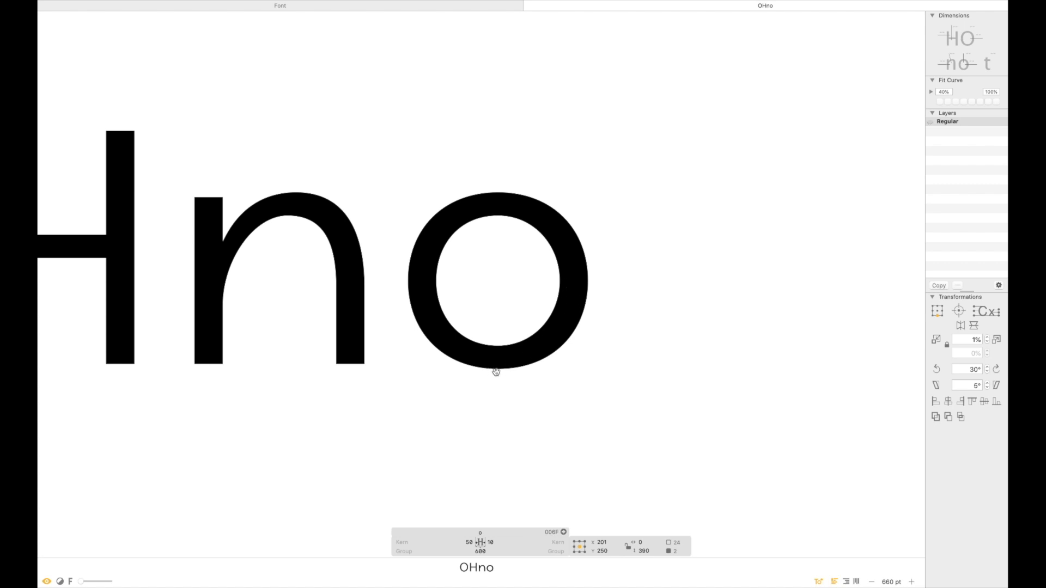
{"action": "key", "text": "space"}
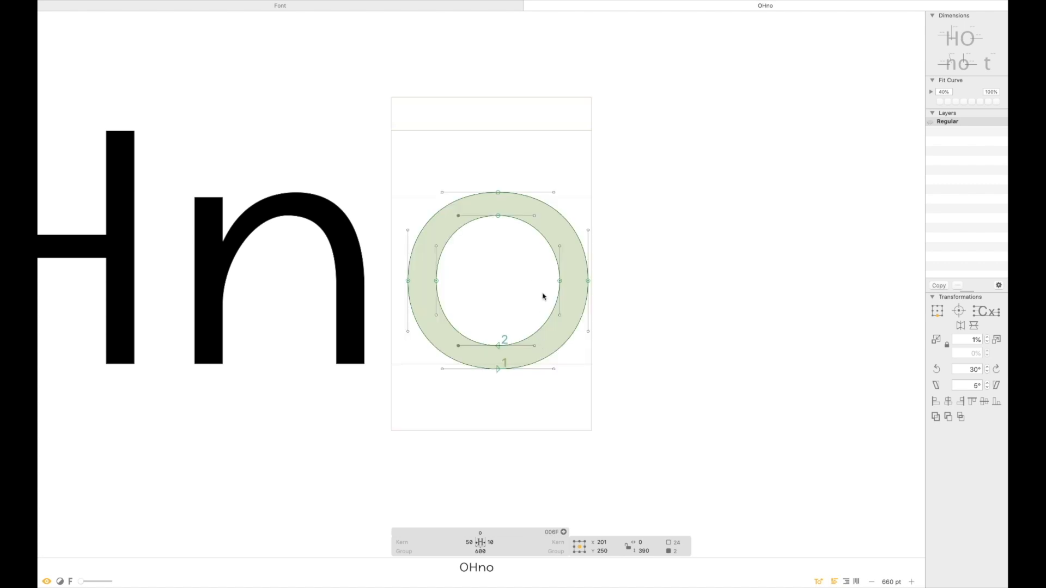
Step: Extend the counter's upper and lower right horizontal handles outward to X 435 and measure the upper-right diagonal stroke
{"action": "left_click", "coordinate": [534, 346]}
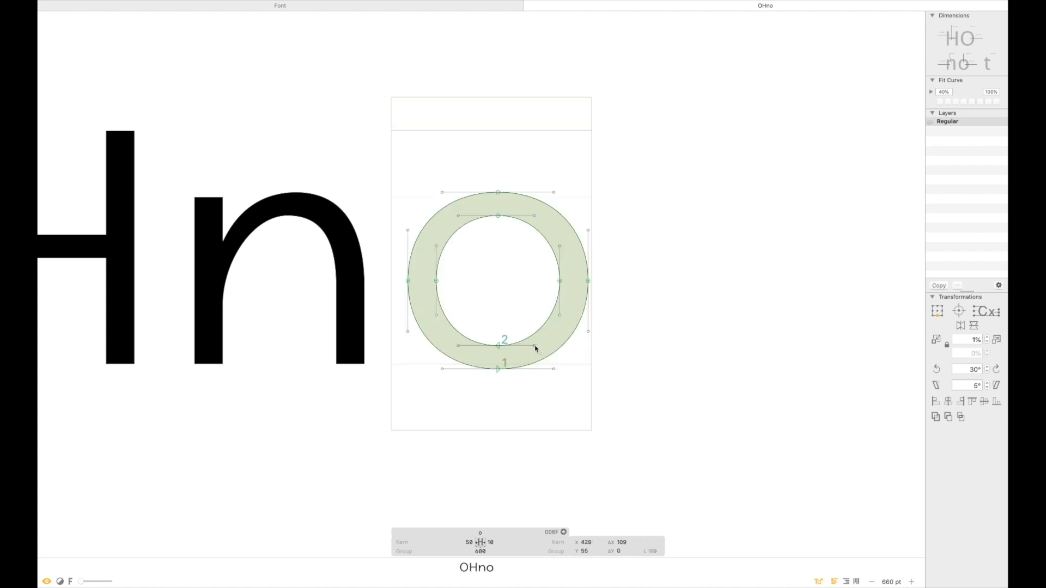
{"action": "left_click", "coordinate": [534, 216], "text": "shift"}
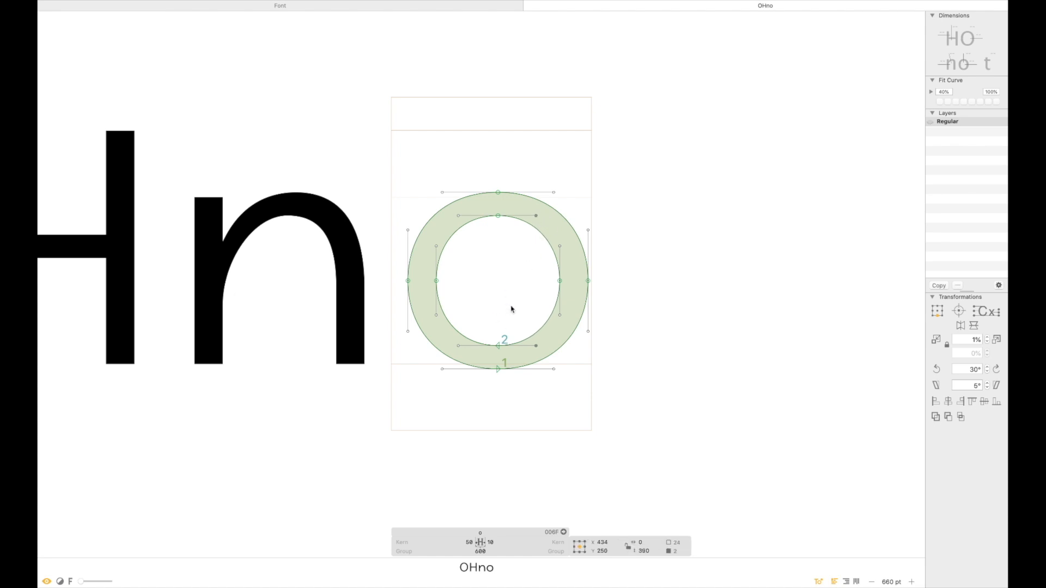
{"action": "key", "text": "l"}
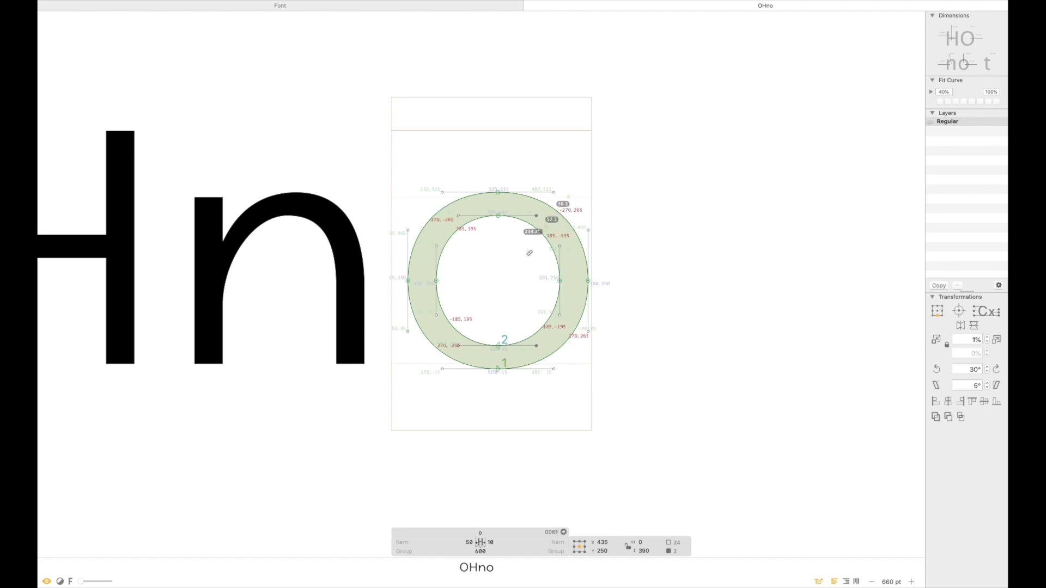
{"action": "left_click_drag", "start_coordinate": [521, 249], "coordinate": [523, 250]}
{"action": "key", "text": "v"}
{"action": "left_click", "coordinate": [515, 289]}
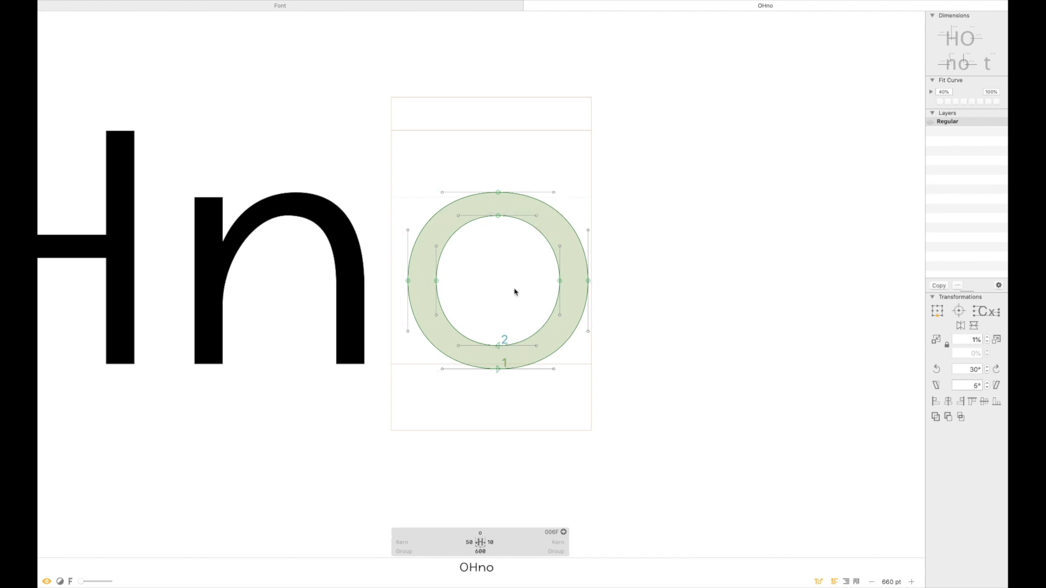
Step: Set the lowercase o's left and right sidebearings to 60
{"action": "key", "text": "t"}
{"action": "left_click", "coordinate": [612, 283]}
{"action": "key", "text": "super+minus"}
{"action": "key", "text": "super+minus"}
{"action": "key", "text": "super+minus"}
{"action": "key", "text": "super+minus"}
{"action": "key", "text": "super+minus"}
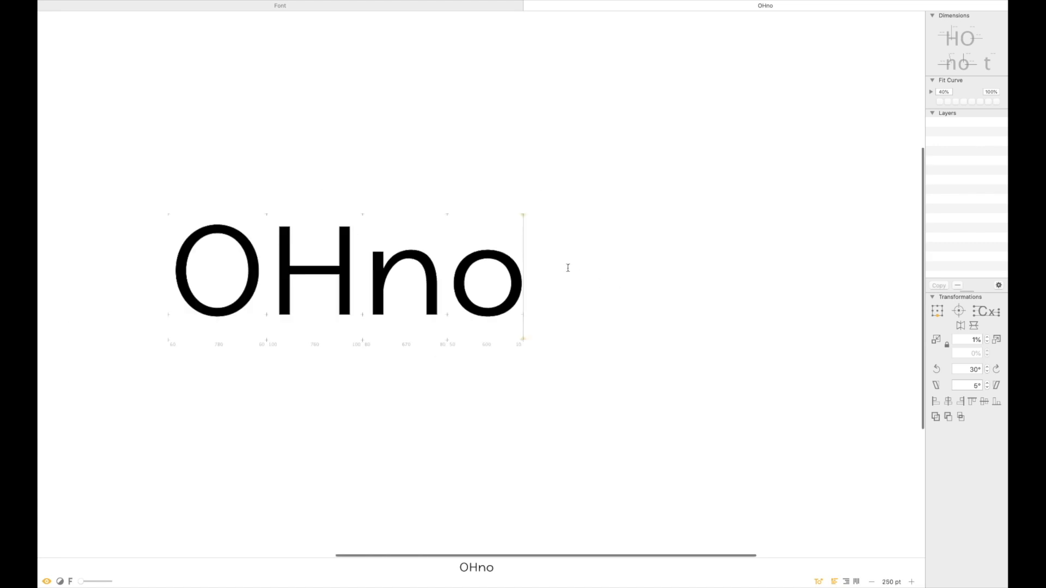
{"action": "double_click", "coordinate": [489, 283]}
{"action": "left_click", "coordinate": [521, 540]}
{"action": "type", "text": "60"}
{"action": "key", "text": "Tab"}
{"action": "type", "text": "60"}
{"action": "key", "text": "Return"}
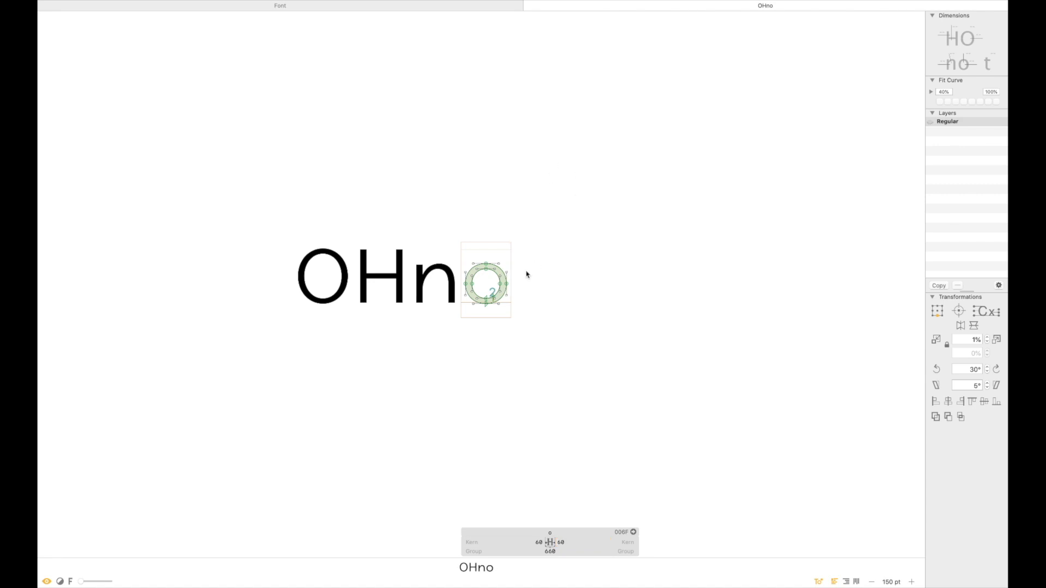
Step: Review the spacing and weight of the word OHno at text and display sizes
{"action": "key", "text": "Escape"}
{"action": "scroll", "coordinate": [493, 236], "scroll_direction": "left", "scroll_amount": 5}
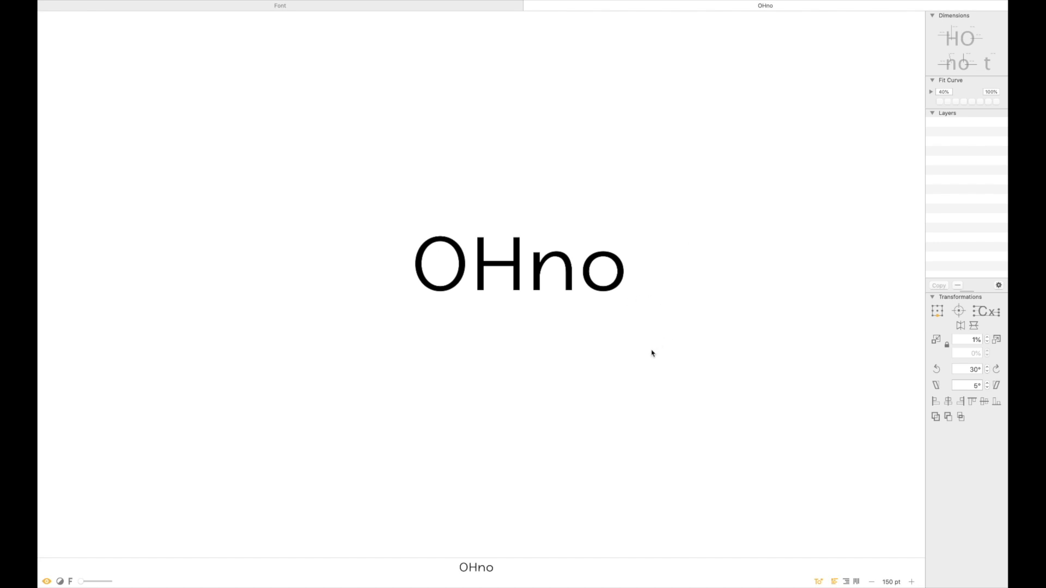
{"action": "scroll", "coordinate": [651, 353], "scroll_direction": "down", "scroll_amount": 10}
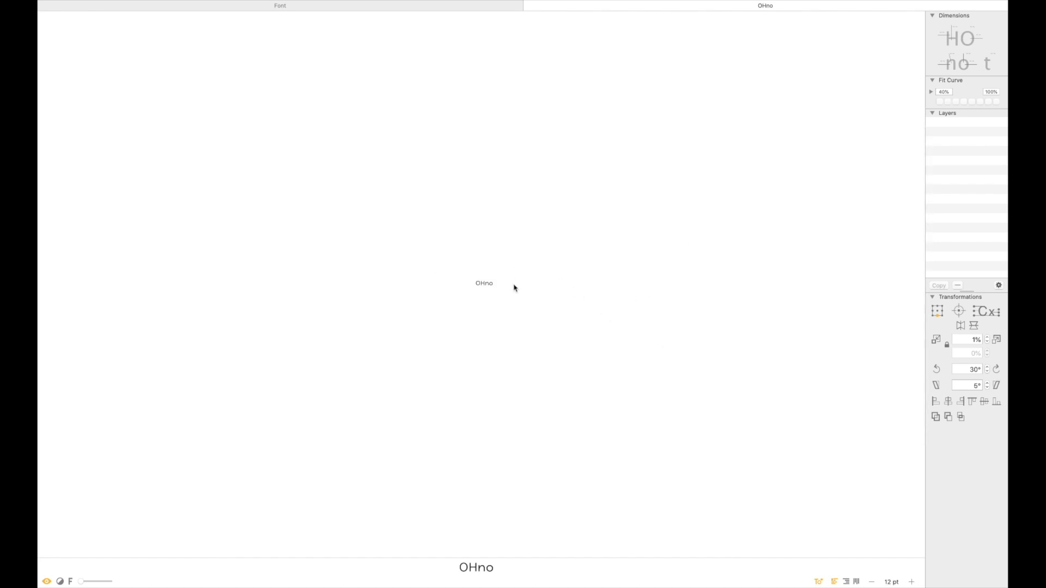
{"action": "scroll", "coordinate": [537, 273], "scroll_direction": "up", "scroll_amount": 10}
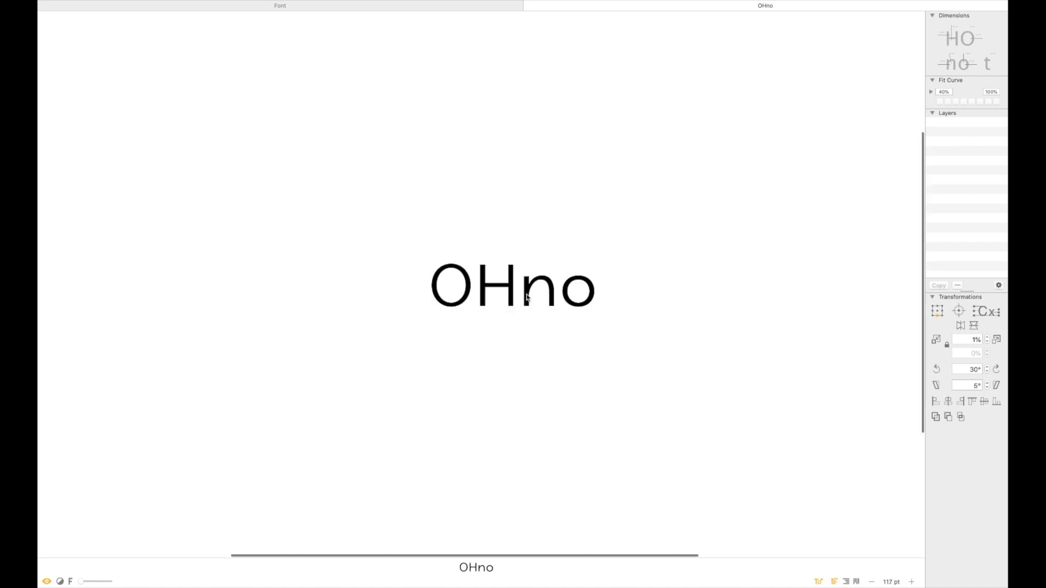